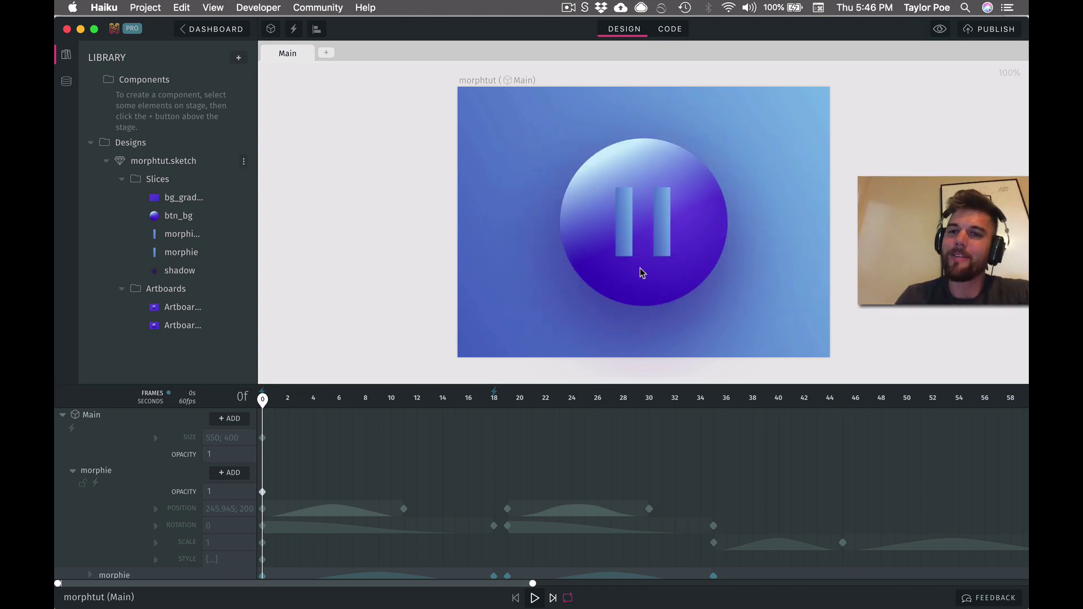
- In preview mode, click the morphtut button repeatedly to watch it toggle play/pause, then exit preview
{"action": "left_click", "coordinate": [939, 28]}
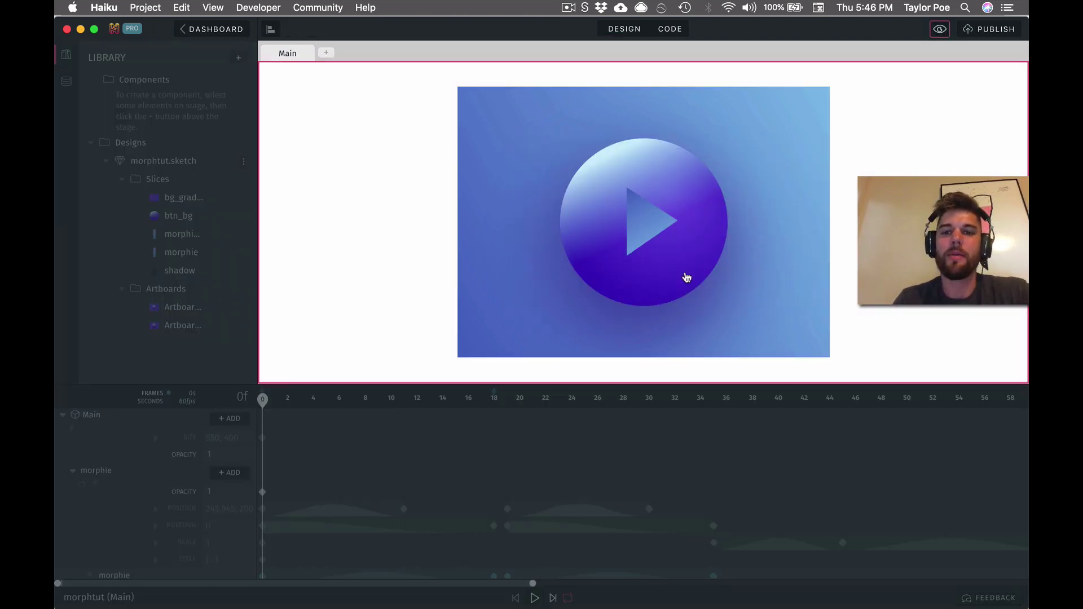
{"action": "left_click", "coordinate": [693, 251]}
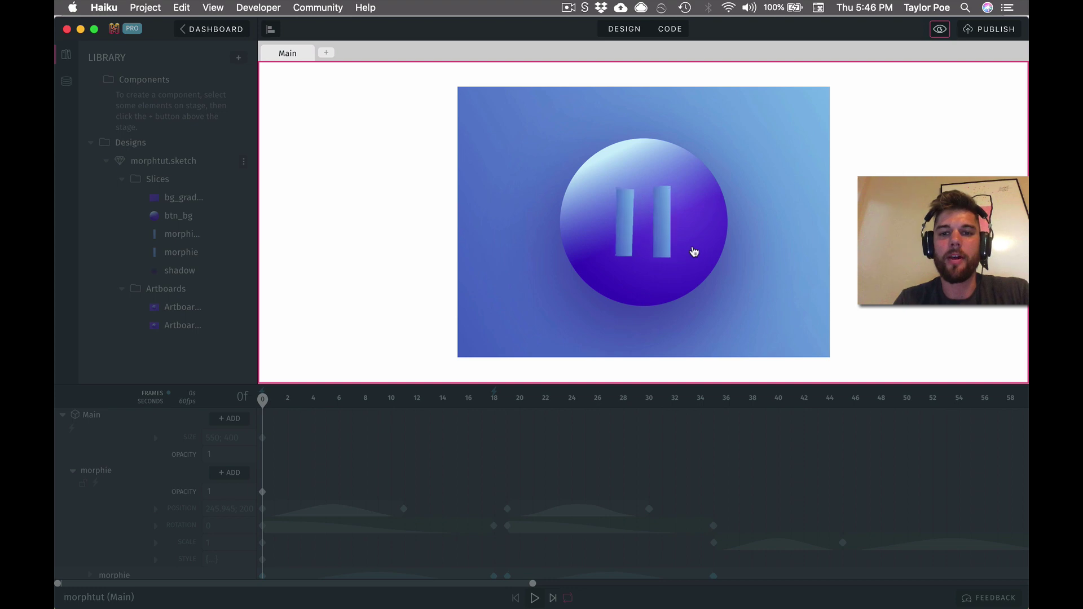
{"action": "left_click", "coordinate": [694, 252]}
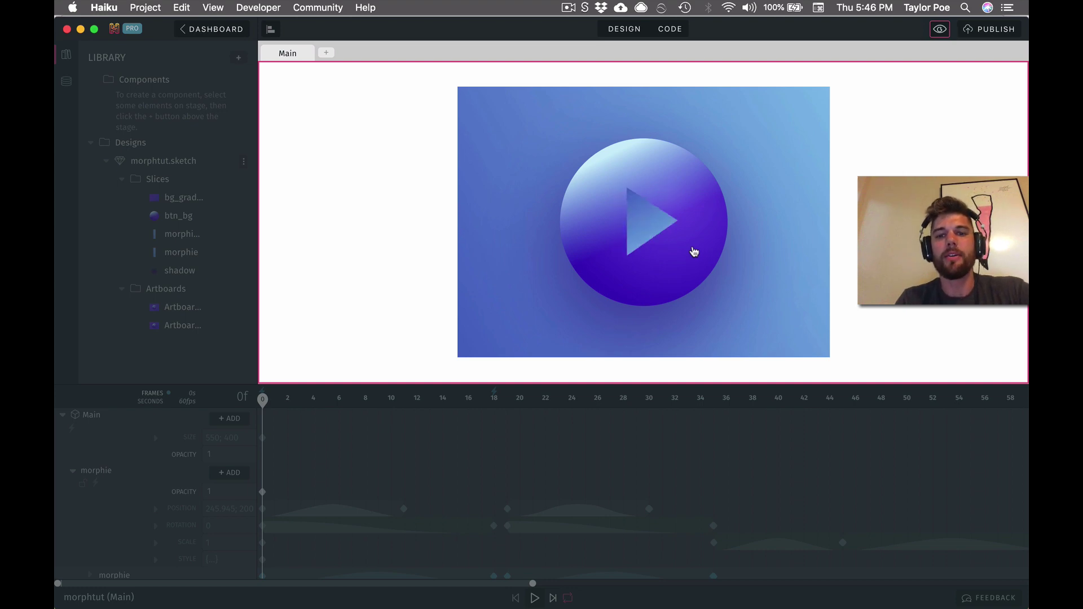
{"action": "left_click", "coordinate": [694, 251]}
{"action": "left_click", "coordinate": [693, 252]}
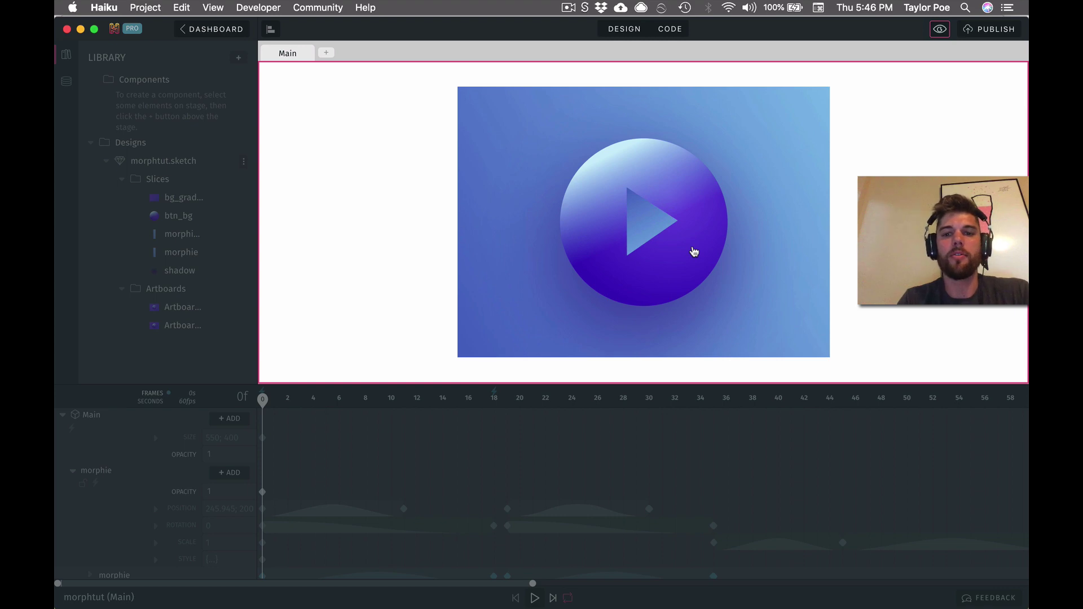
{"action": "left_click", "coordinate": [694, 251]}
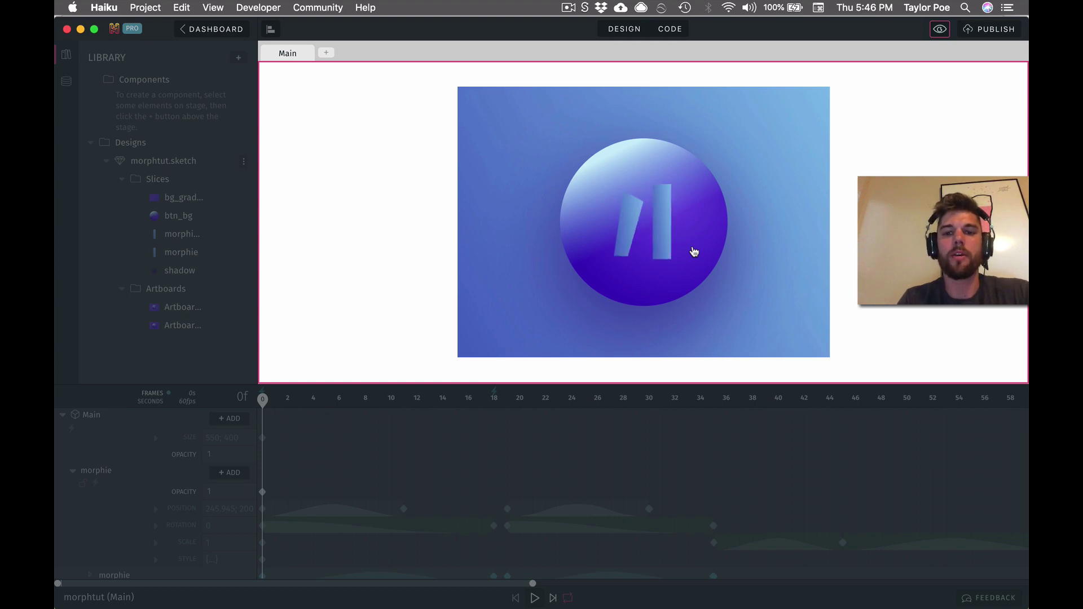
{"action": "left_click", "coordinate": [694, 252]}
{"action": "left_click", "coordinate": [693, 251]}
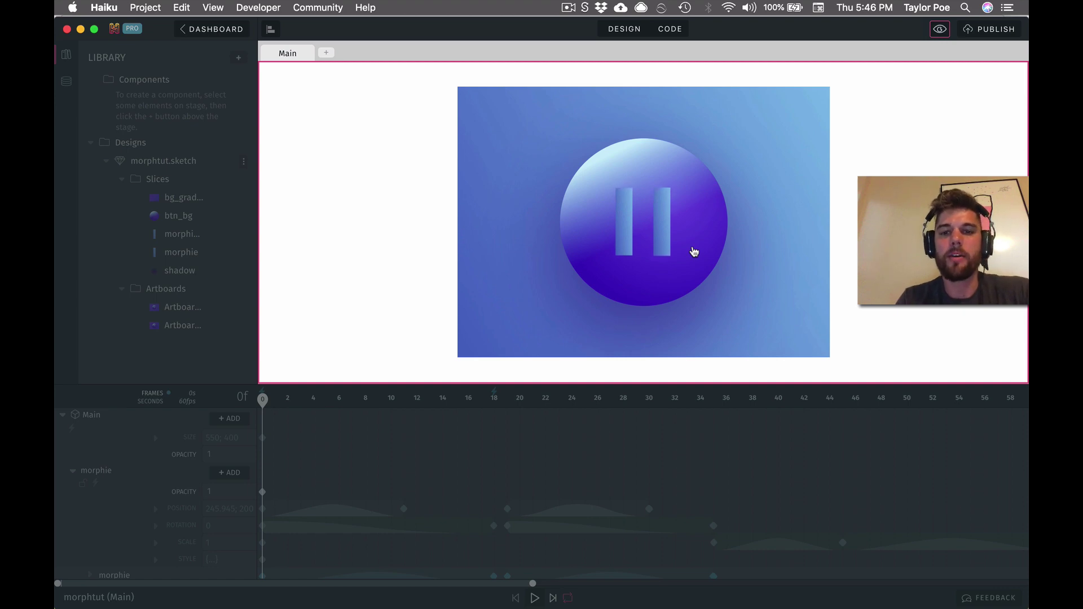
{"action": "left_click", "coordinate": [693, 252]}
{"action": "left_click", "coordinate": [693, 252]}
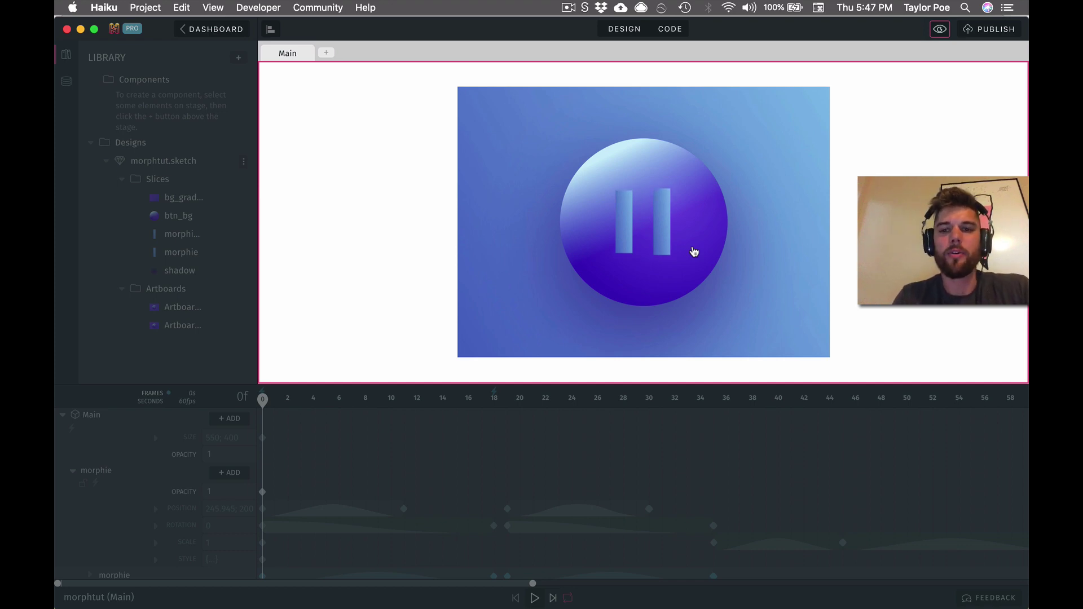
{"action": "left_click", "coordinate": [693, 252]}
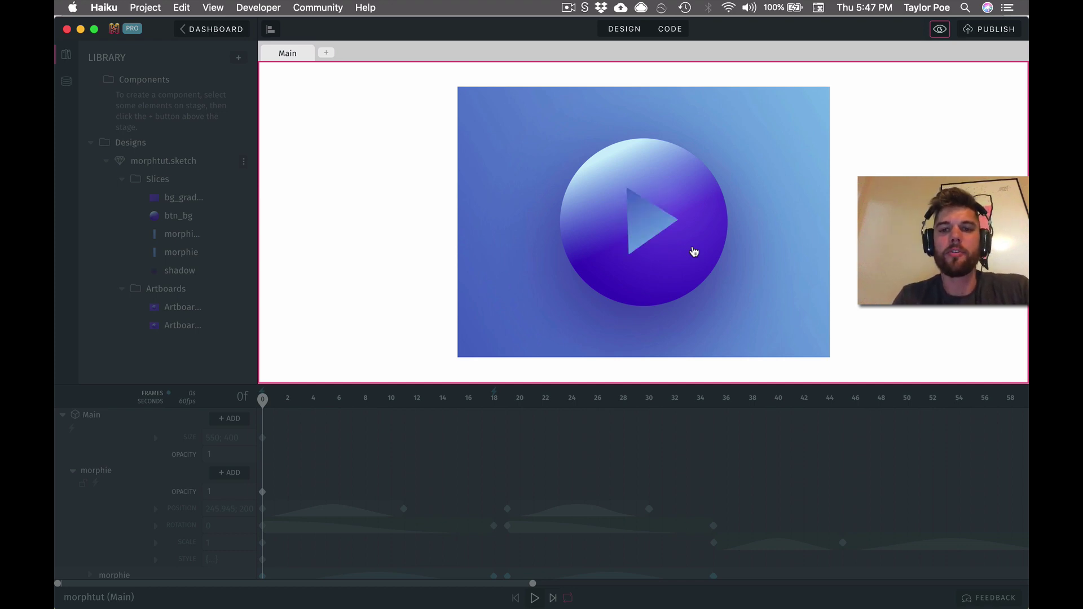
{"action": "left_click", "coordinate": [940, 29]}
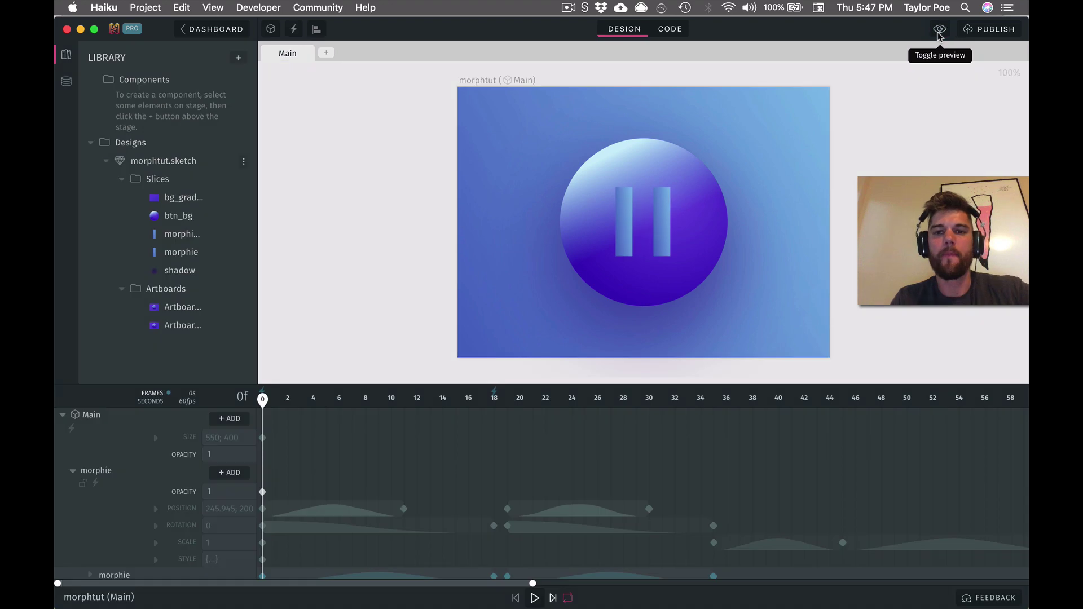
- From the dashboard, create a new Haiku project named morphtutorial
{"action": "left_click", "coordinate": [232, 34]}
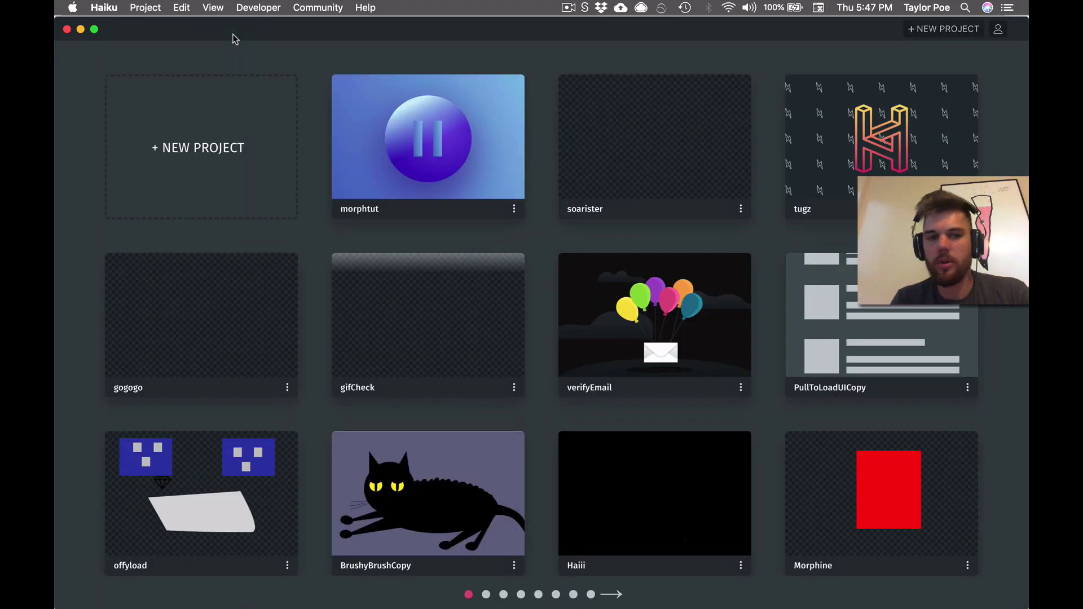
{"action": "left_click", "coordinate": [213, 163]}
{"action": "type", "text": "morphing"}
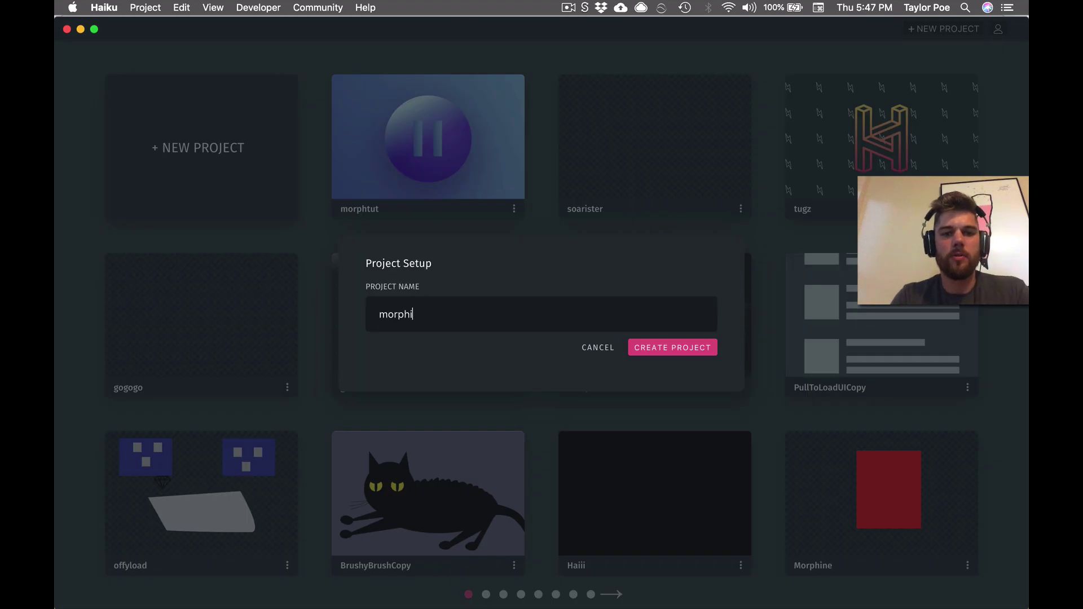
{"action": "key", "text": "BackSpace"}
{"action": "key", "text": "BackSpace"}
{"action": "key", "text": "BackSpace"}
{"action": "type", "text": "tutorial"}
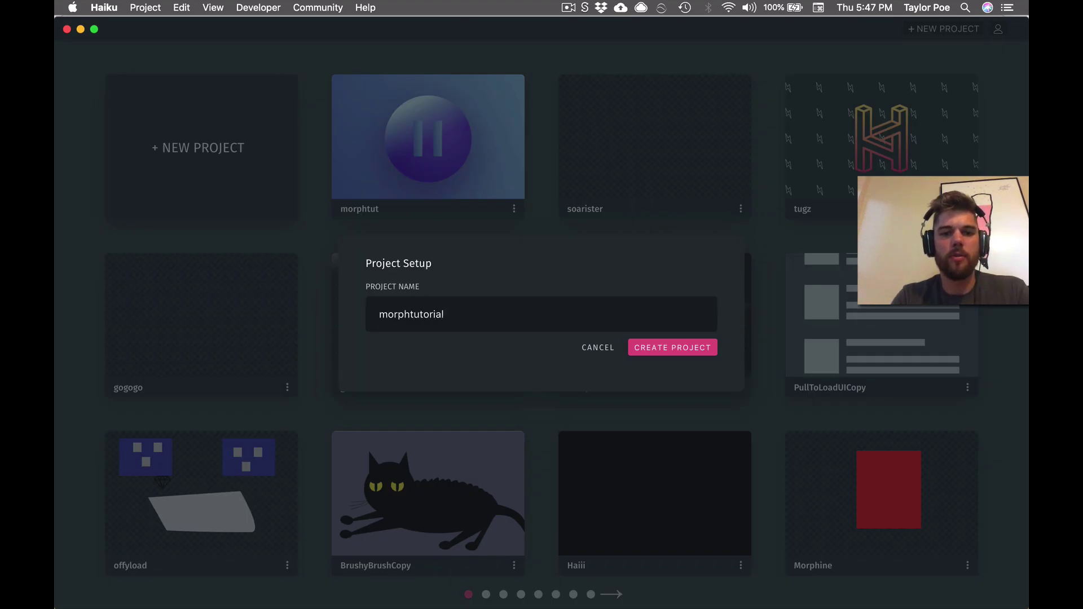
{"action": "key", "text": "Return"}
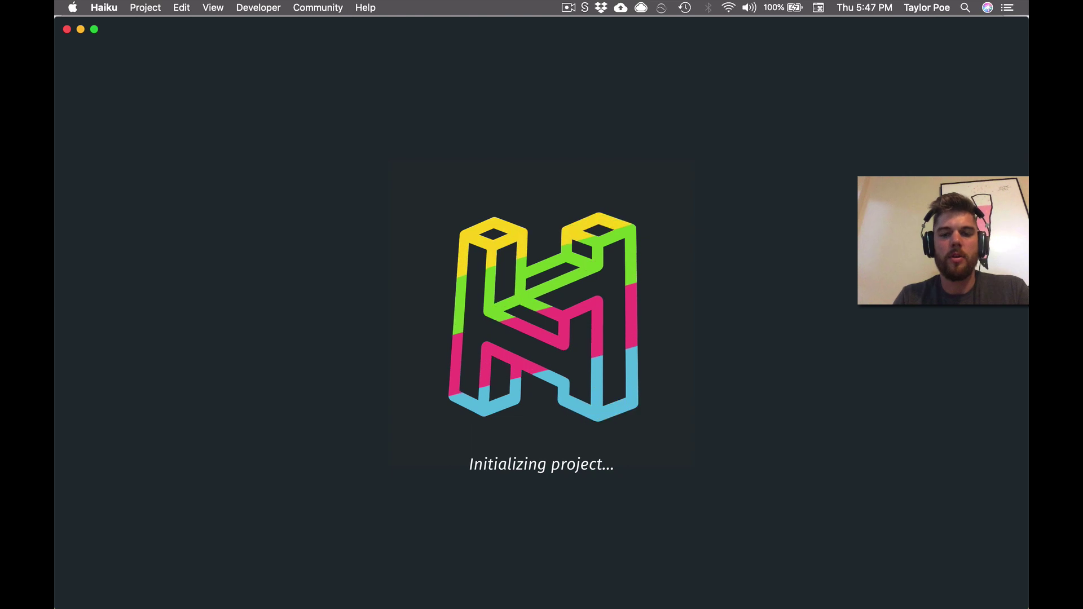
- Copy both button artboards from morphtut.sketch and paste them in place of morphtutorial.sketch's tutorial content
{"action": "key", "text": "super+Tab"}
{"action": "key", "text": "super+Tab"}
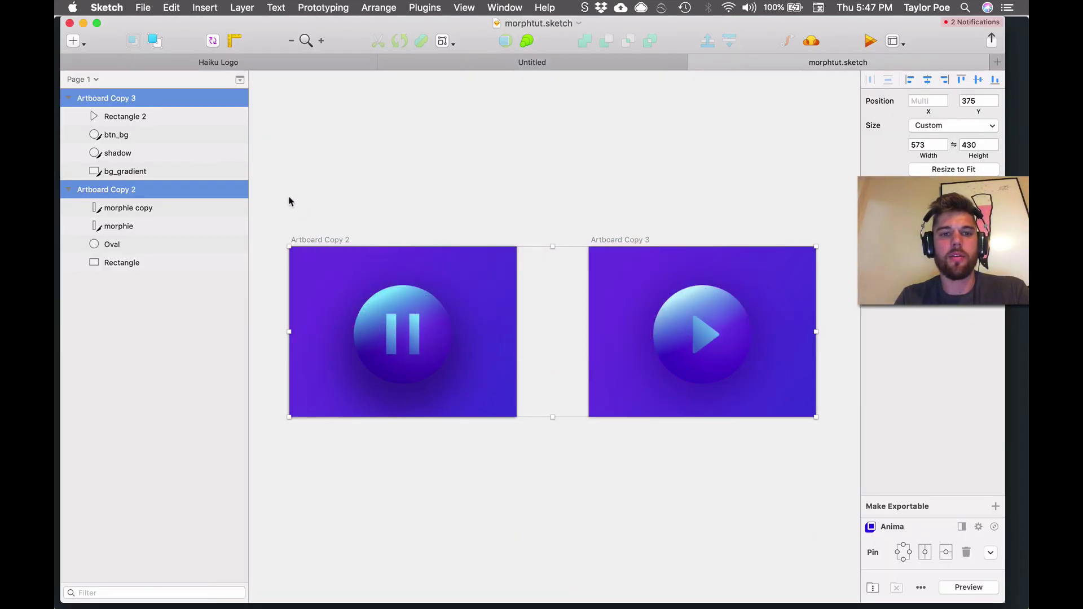
{"action": "mouse_move", "coordinate": [265, 198]}
{"action": "left_mouse_down"}
{"action": "mouse_move", "coordinate": [628, 393]}
{"action": "mouse_move", "coordinate": [826, 460]}
{"action": "left_mouse_up"}
{"action": "key", "text": "super+Tab"}
{"action": "key", "text": "super+Tab"}
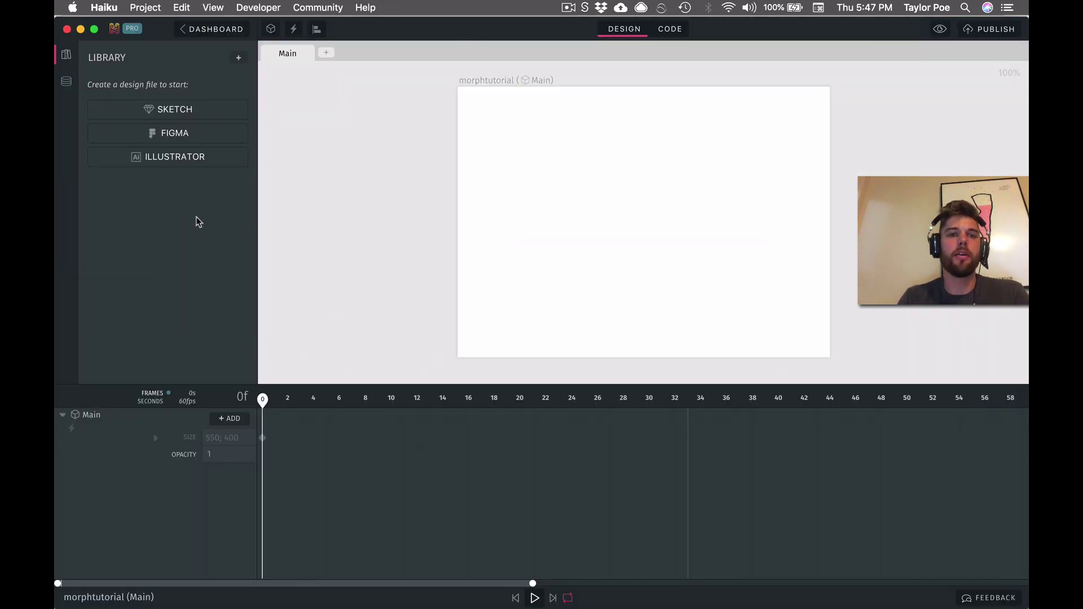
{"action": "left_click", "coordinate": [166, 110]}
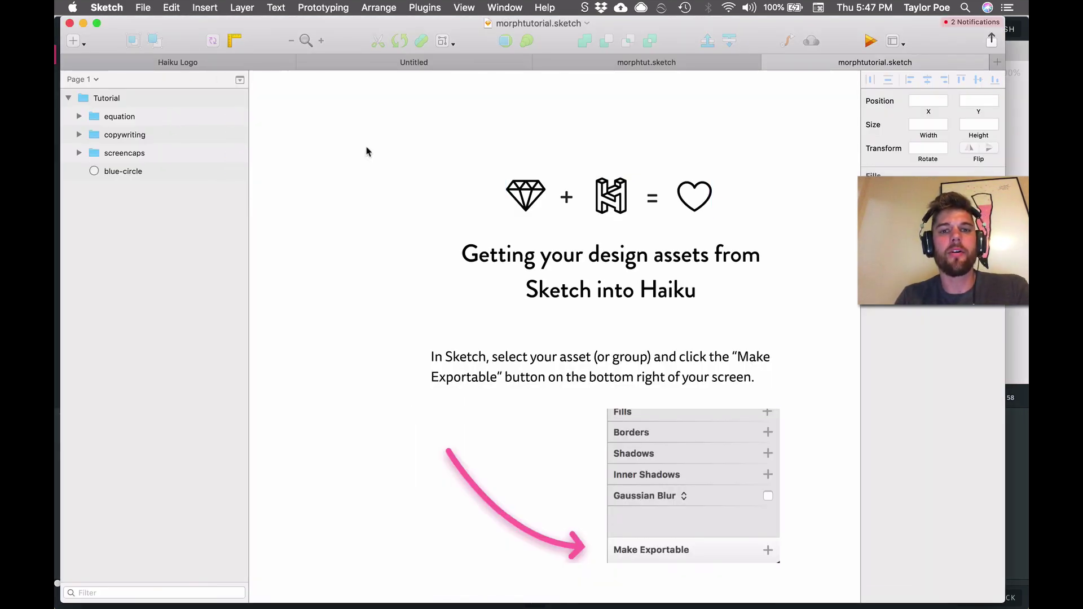
{"action": "key", "text": "super+a"}
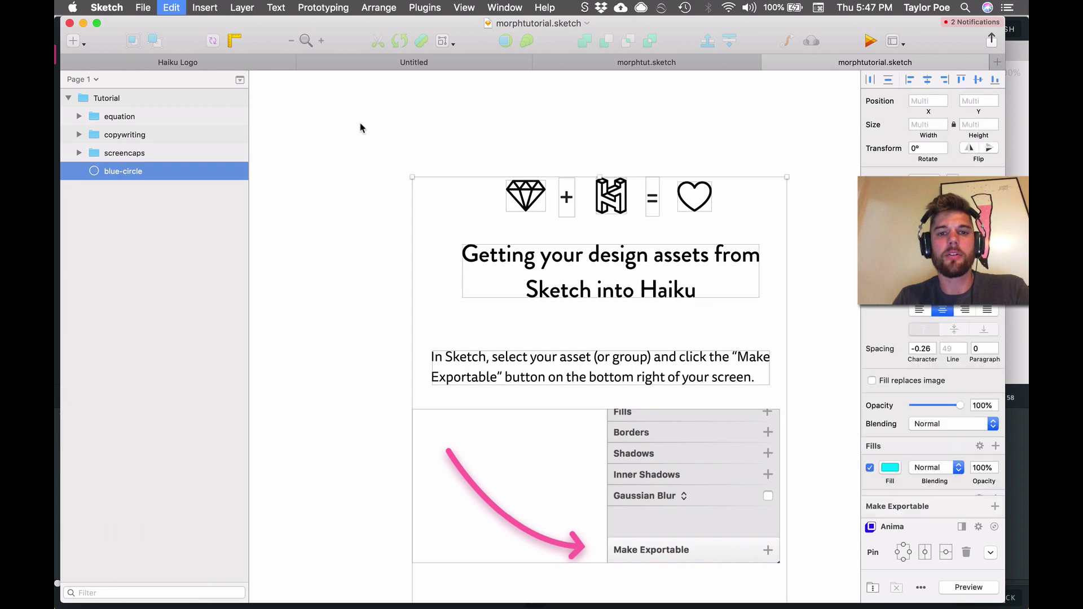
{"action": "key", "text": "Delete"}
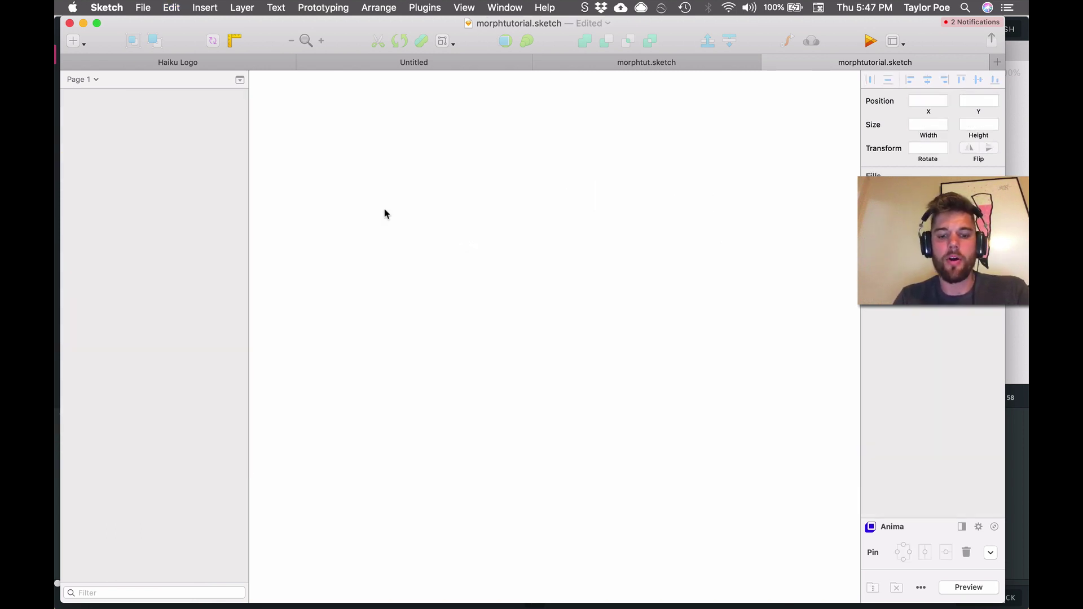
{"action": "key", "text": "super+z"}
{"action": "key", "text": "super+1"}
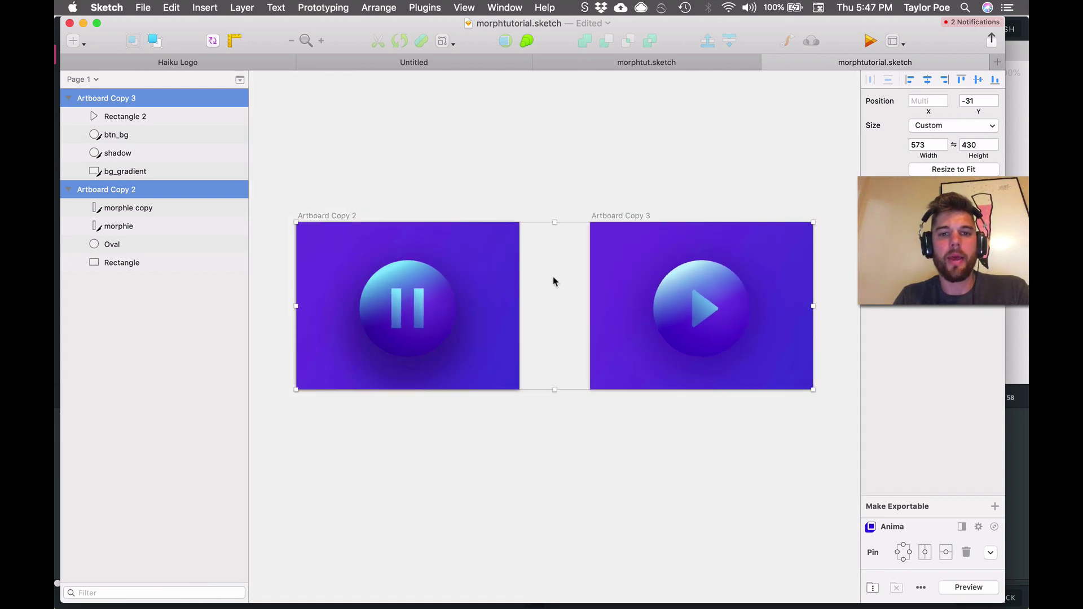
- Inspect the export settings of the bg_gradient, shadow, btn_bg and play triangle layers
{"action": "scroll", "coordinate": [538, 302], "scroll_direction": "down", "scroll_amount": 1}
{"action": "left_click", "coordinate": [482, 451]}
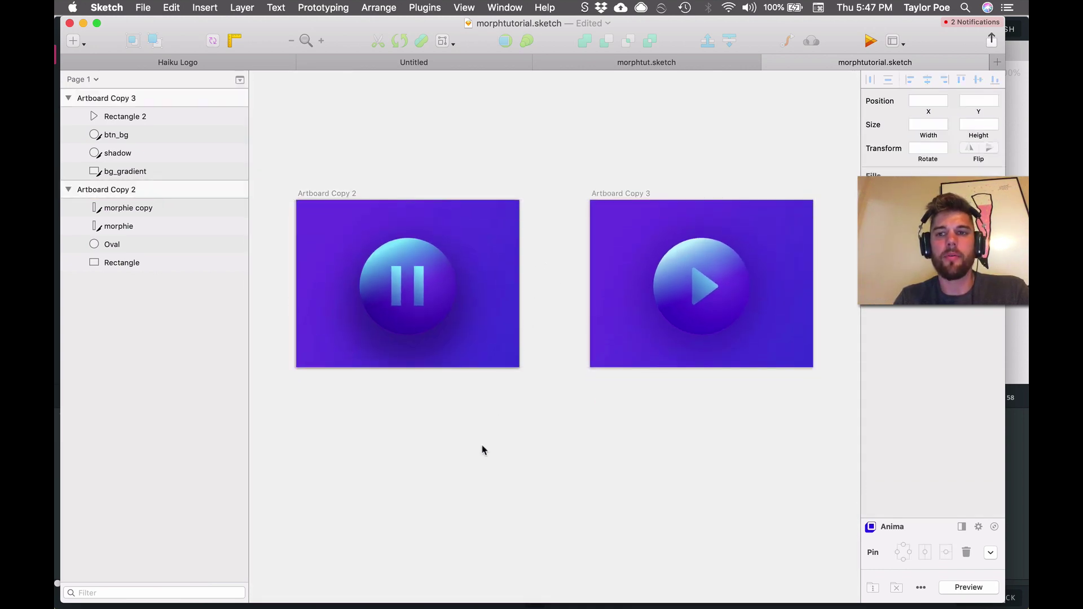
{"action": "scroll", "coordinate": [494, 447], "scroll_direction": "up", "scroll_amount": 1}
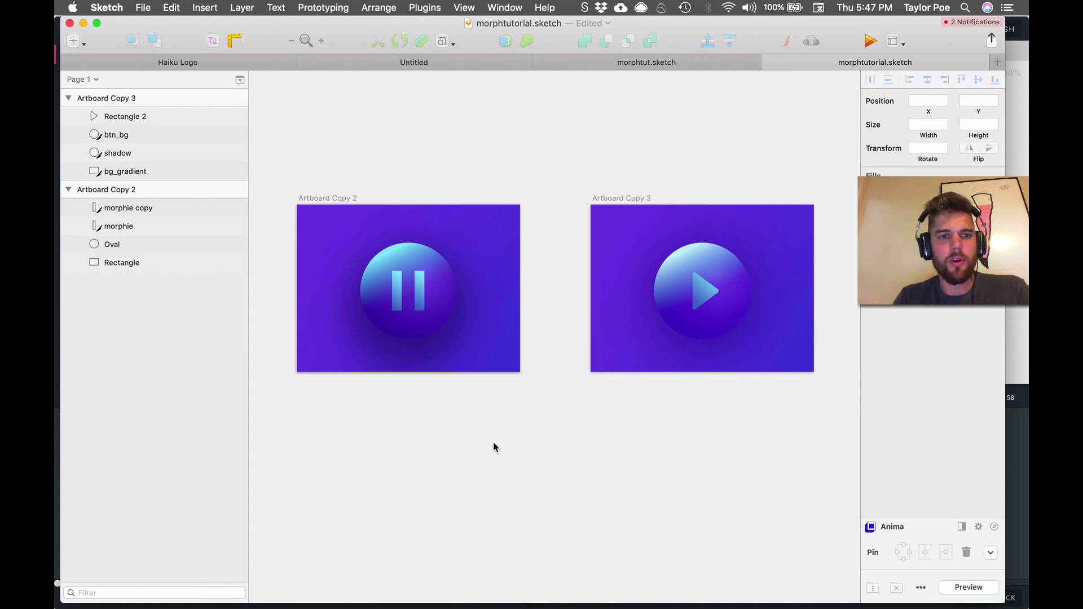
{"action": "left_click", "coordinate": [115, 171]}
{"action": "left_click", "coordinate": [118, 152]}
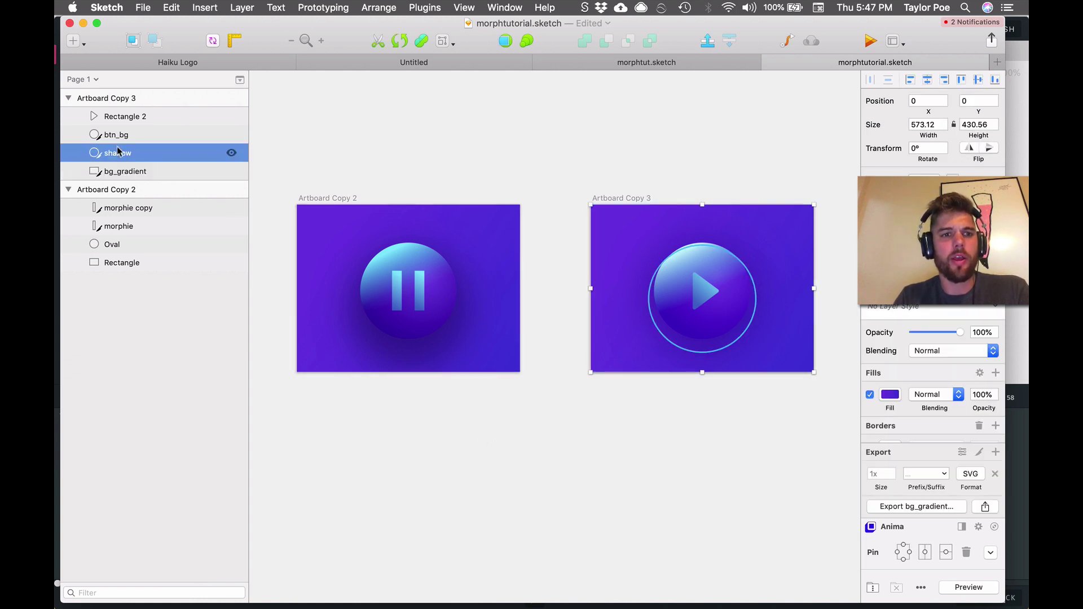
{"action": "left_click", "coordinate": [117, 136]}
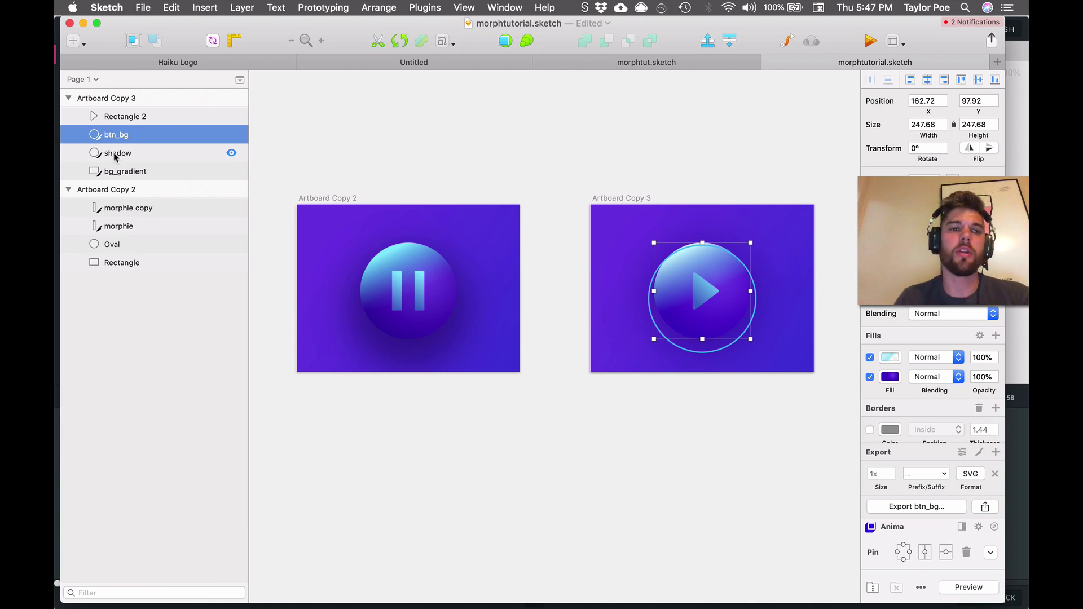
{"action": "left_click", "coordinate": [125, 116]}
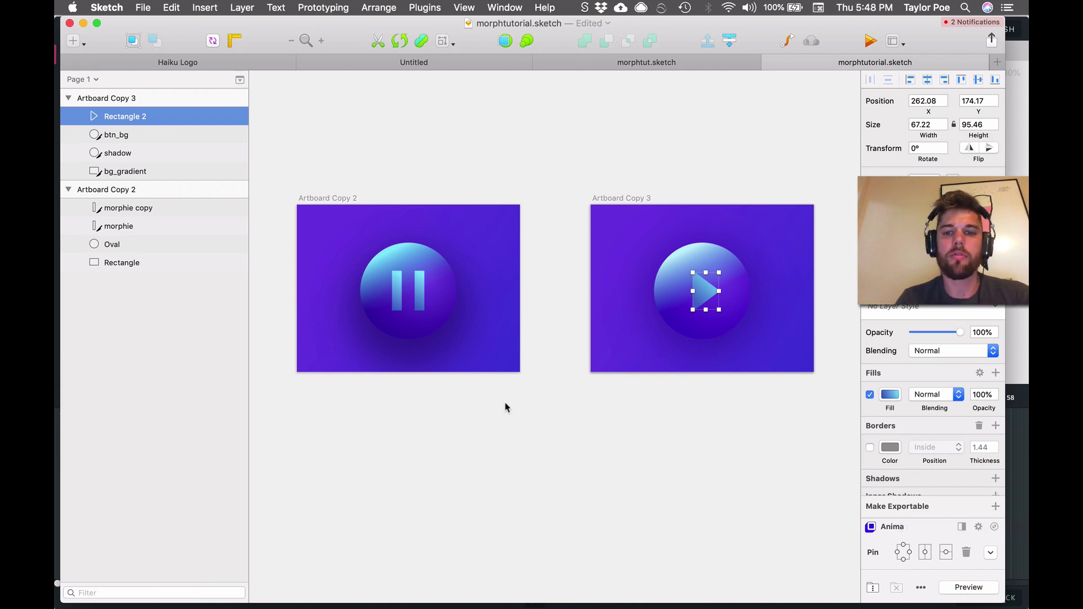
{"action": "left_click", "coordinate": [513, 421]}
{"action": "key", "text": "super+Tab"}
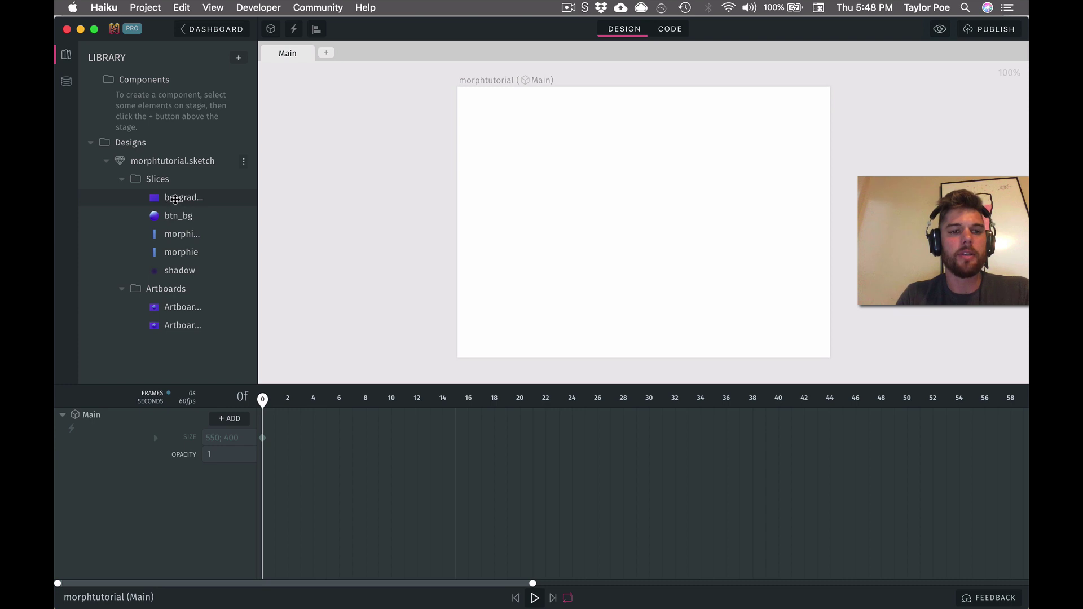
- Place the bg_gradient, btn_bg, shadow and two morphie slices on the stage, then go to frame 18
{"action": "left_click_drag", "start_coordinate": [174, 198], "coordinate": [850, 381]}
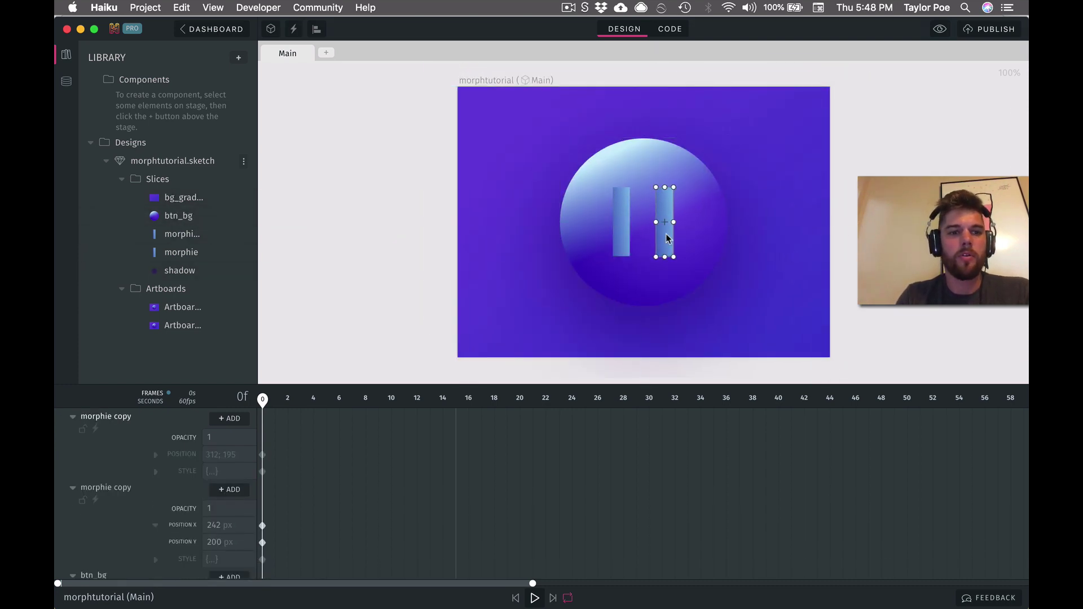
{"action": "left_click", "coordinate": [848, 283]}
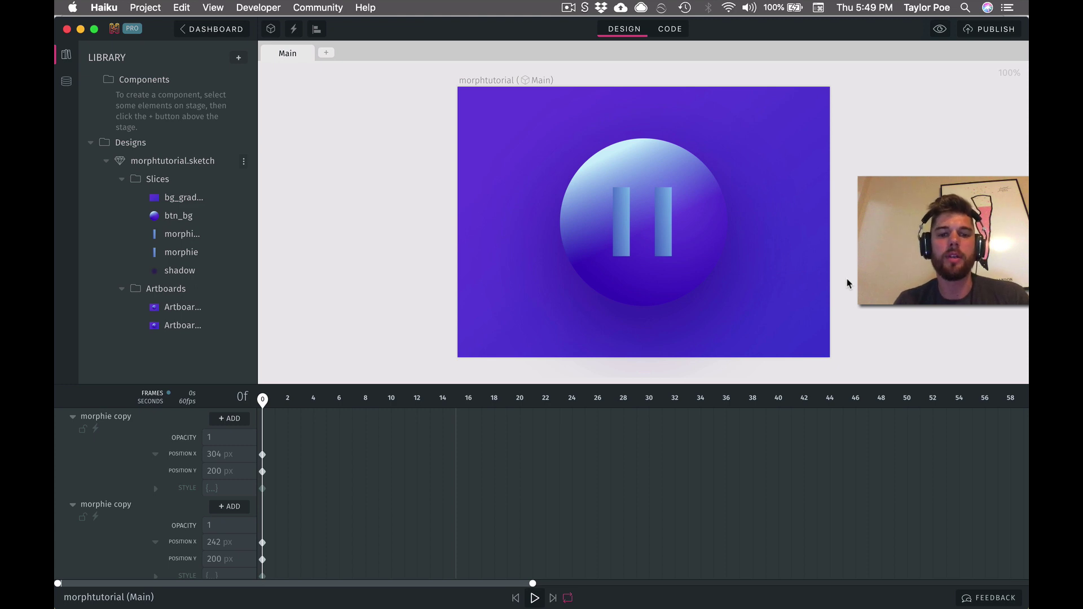
{"action": "left_click", "coordinate": [496, 400]}
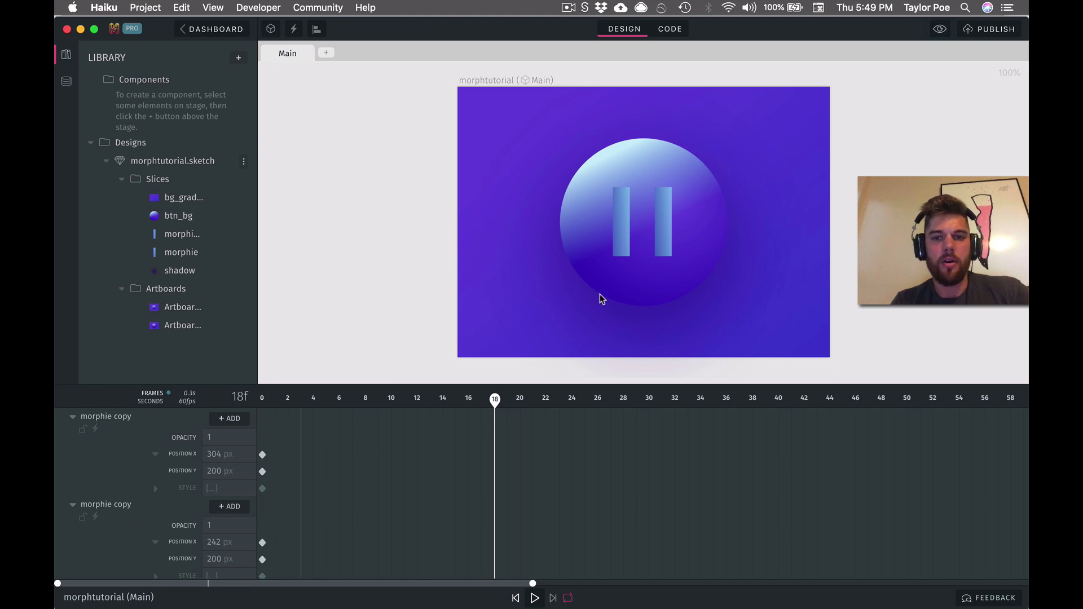
- Rename the left pause bar's layer from 'morphie copy' to 'morph'
{"action": "left_click", "coordinate": [621, 253]}
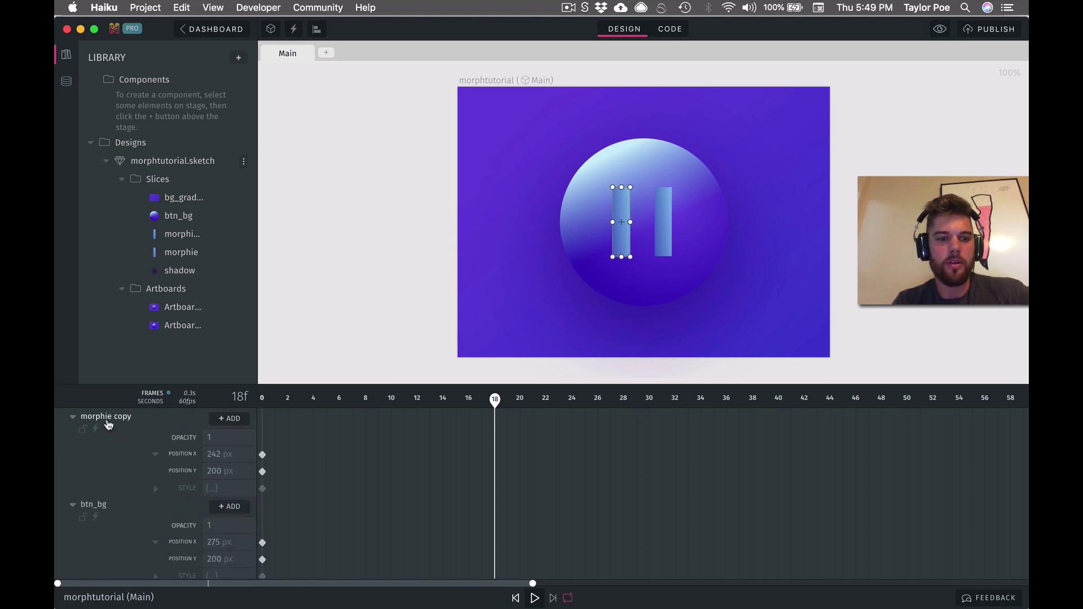
{"action": "scroll", "coordinate": [113, 451], "scroll_direction": "up", "scroll_amount": 3}
{"action": "scroll", "coordinate": [116, 454], "scroll_direction": "up", "scroll_amount": 2}
{"action": "scroll", "coordinate": [116, 454], "scroll_direction": "down", "scroll_amount": 2}
{"action": "double_click", "coordinate": [113, 489]}
{"action": "left_click", "coordinate": [123, 486]}
{"action": "double_click", "coordinate": [125, 486]}
{"action": "key", "text": "BackSpace"}
{"action": "key", "text": "BackSpace"}
{"action": "key", "text": "BackSpace"}
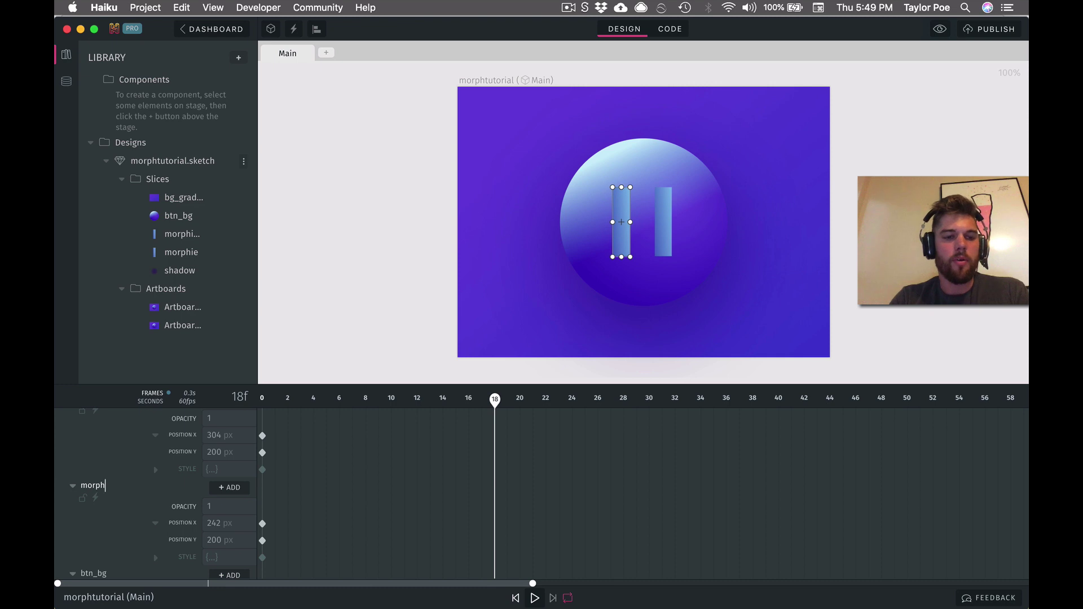
- Add the polygon Points property to morph and keyframe it at frame 18
{"action": "scroll", "coordinate": [113, 549], "scroll_direction": "down", "scroll_amount": 1}
{"action": "scroll", "coordinate": [114, 549], "scroll_direction": "down", "scroll_amount": 1}
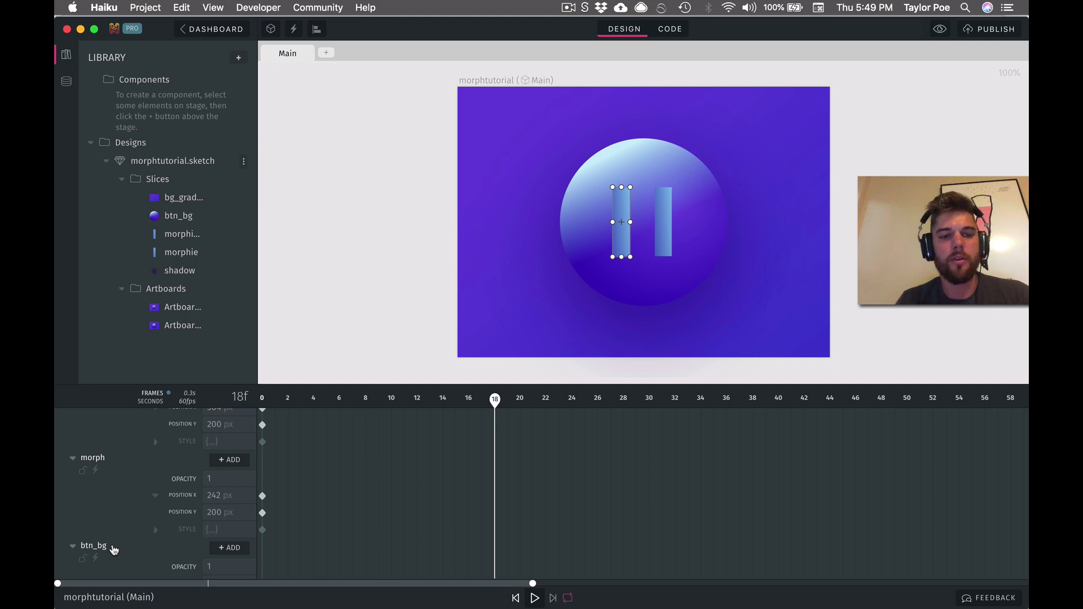
{"action": "left_click", "coordinate": [236, 463]}
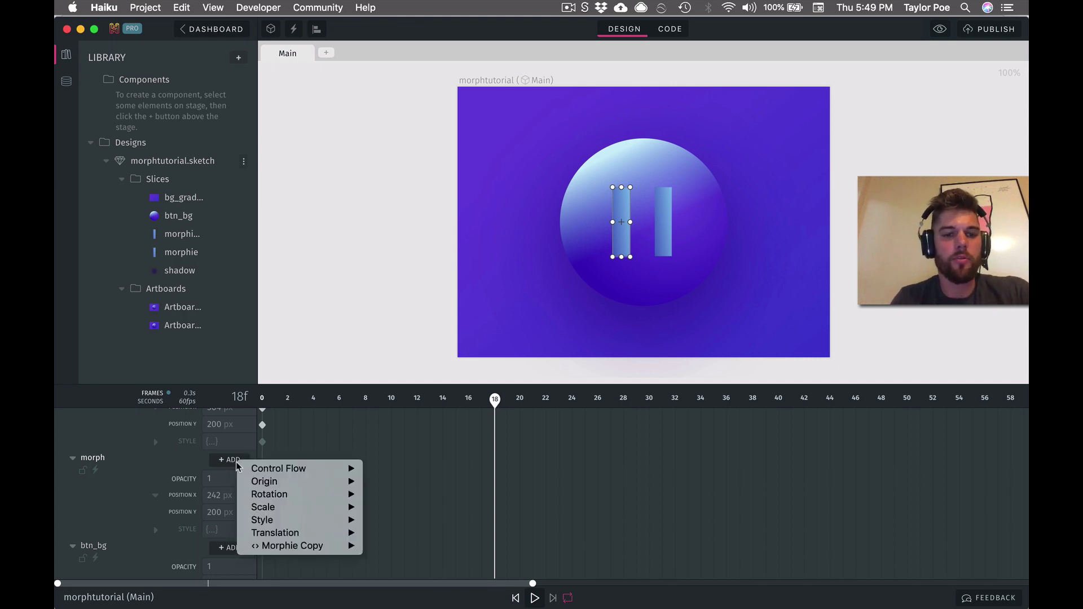
{"action": "mouse_move", "coordinate": [298, 548]}
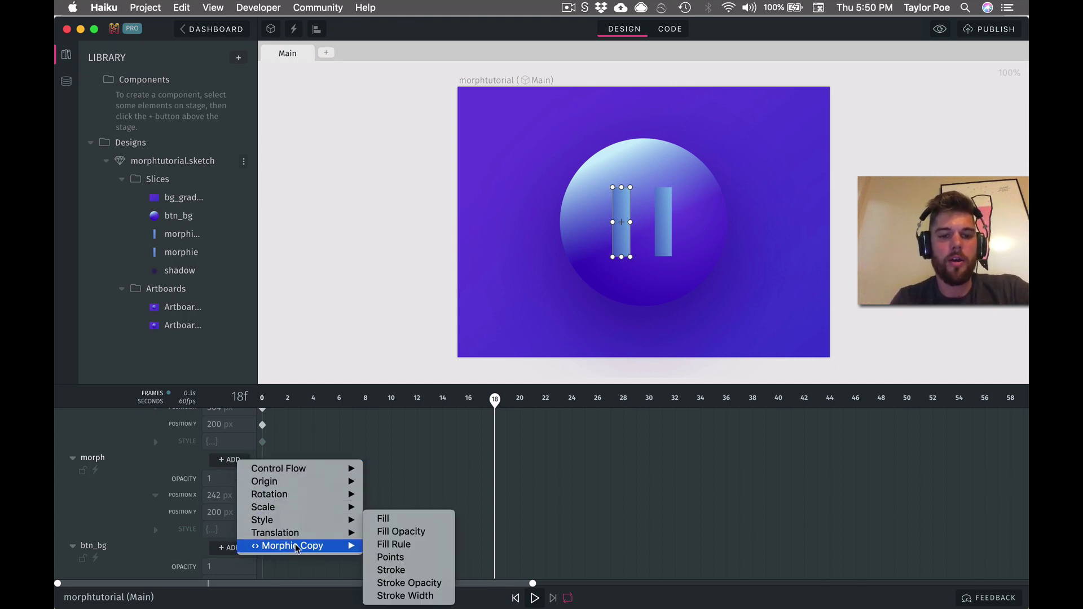
{"action": "left_click", "coordinate": [416, 559]}
{"action": "scroll", "coordinate": [147, 532], "scroll_direction": "down", "scroll_amount": 3}
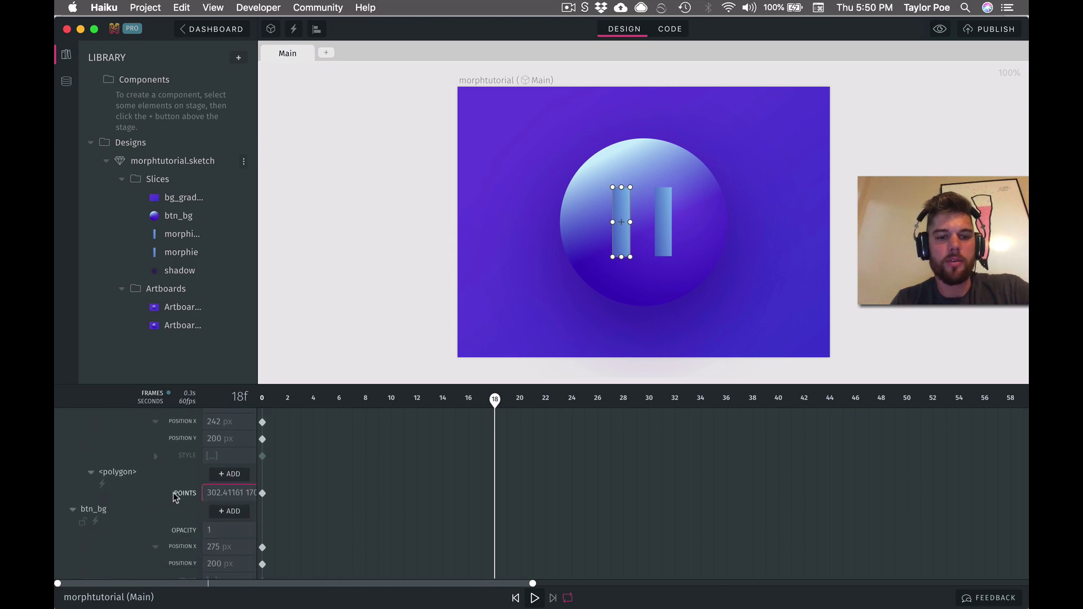
{"action": "scroll", "coordinate": [150, 497], "scroll_direction": "up", "scroll_amount": 2}
{"action": "scroll", "coordinate": [149, 496], "scroll_direction": "down", "scroll_amount": 2}
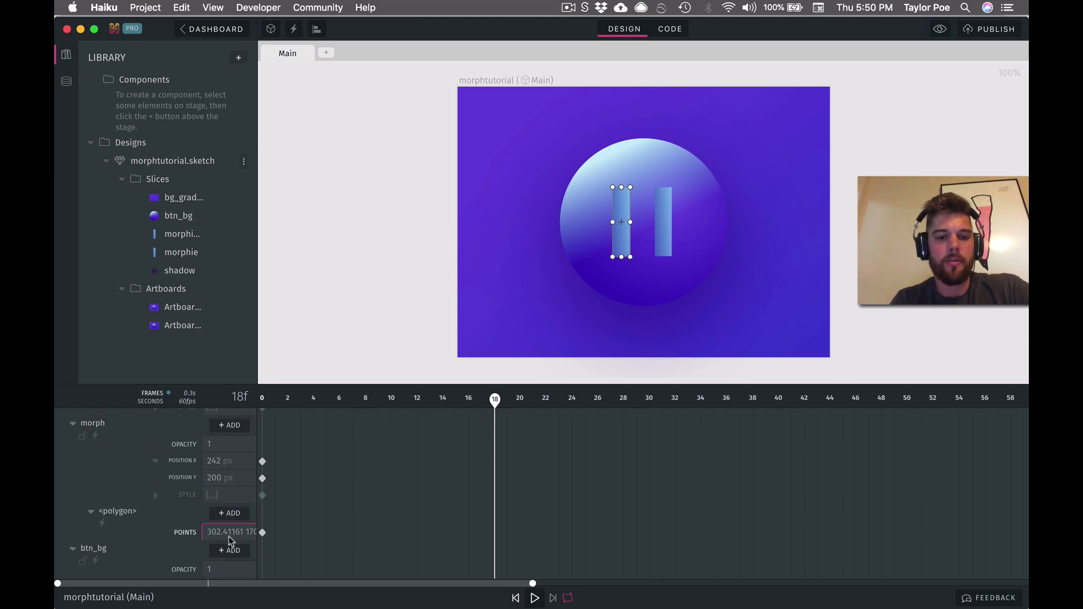
{"action": "left_click", "coordinate": [233, 532]}
{"action": "key", "text": "Tab"}
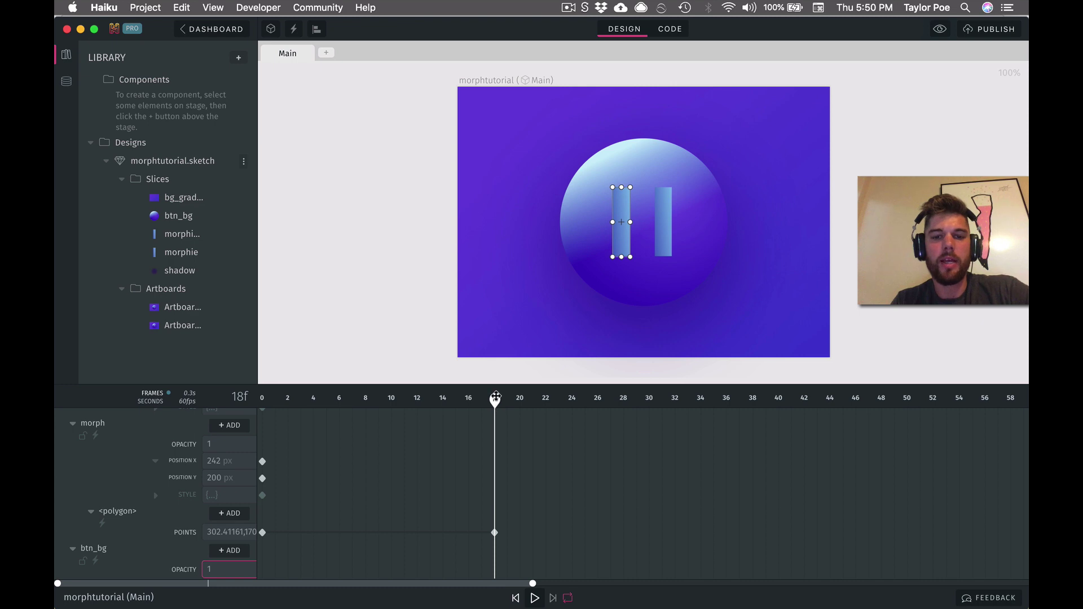
- Scrub the timeline through frames 0, 12 and 18 to check the morph bar
{"action": "mouse_move", "coordinate": [494, 399]}
{"action": "left_mouse_down"}
{"action": "mouse_move", "coordinate": [326, 400]}
{"action": "mouse_move", "coordinate": [510, 402]}
{"action": "mouse_move", "coordinate": [492, 420]}
{"action": "left_mouse_up"}
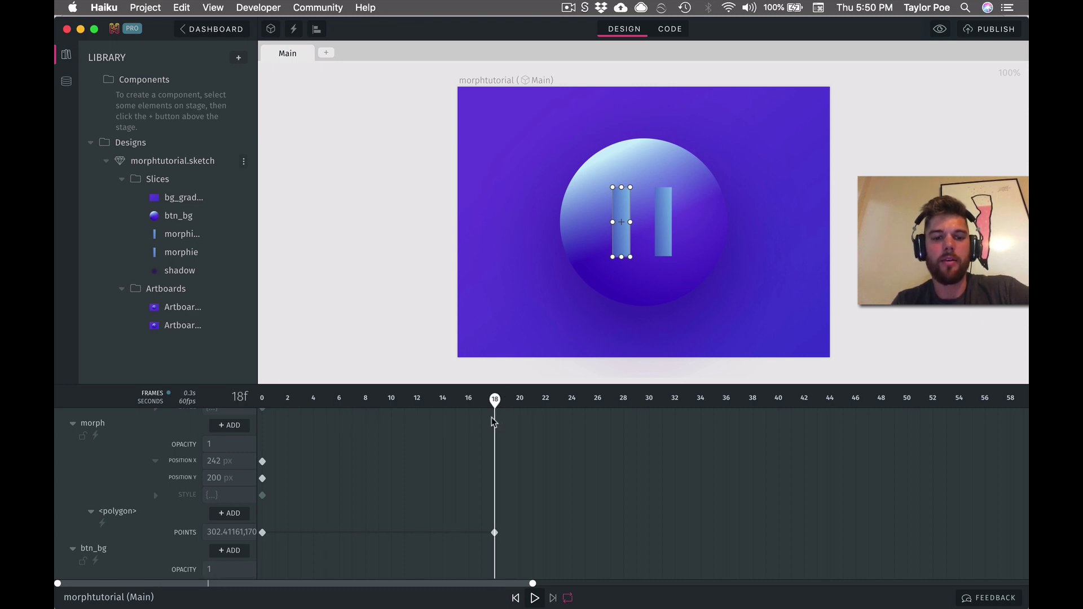
{"action": "left_click", "coordinate": [418, 400]}
{"action": "left_click_drag", "start_coordinate": [289, 418], "coordinate": [261, 423]}
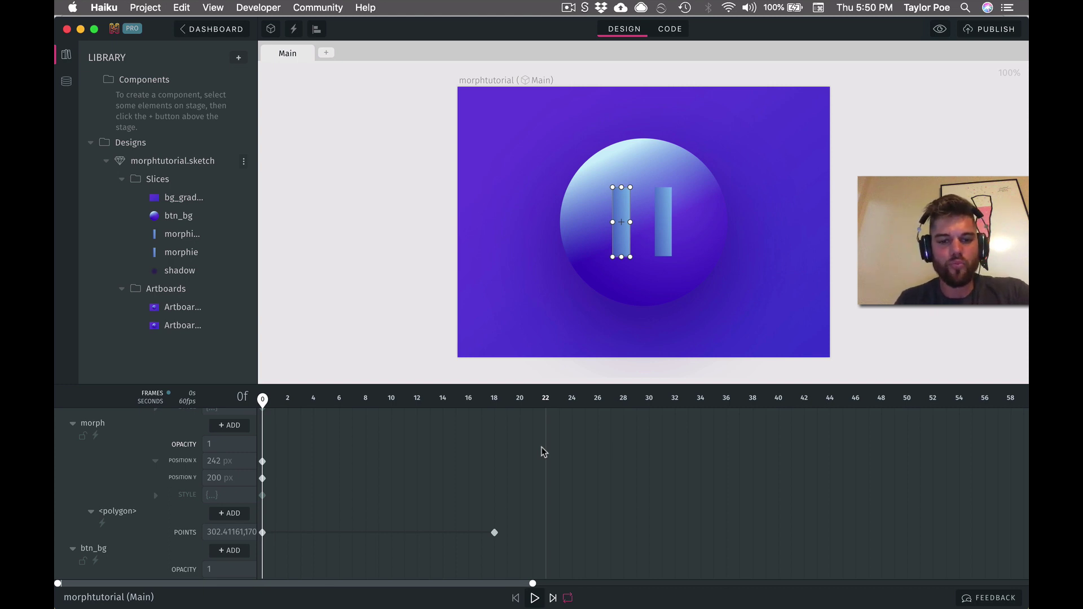
{"action": "left_click", "coordinate": [494, 454]}
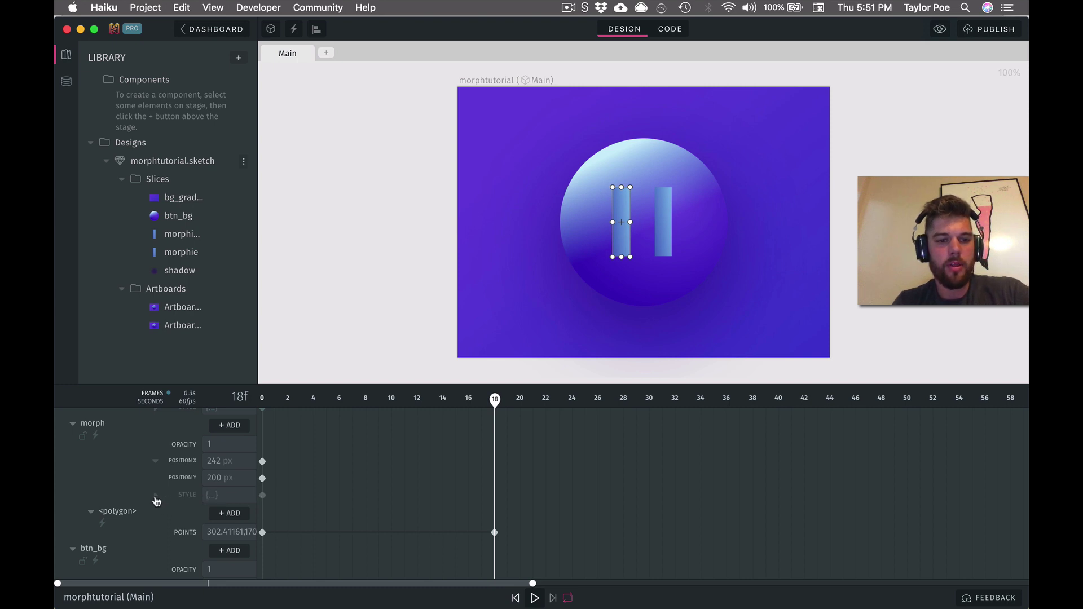
{"action": "left_click", "coordinate": [228, 425]}
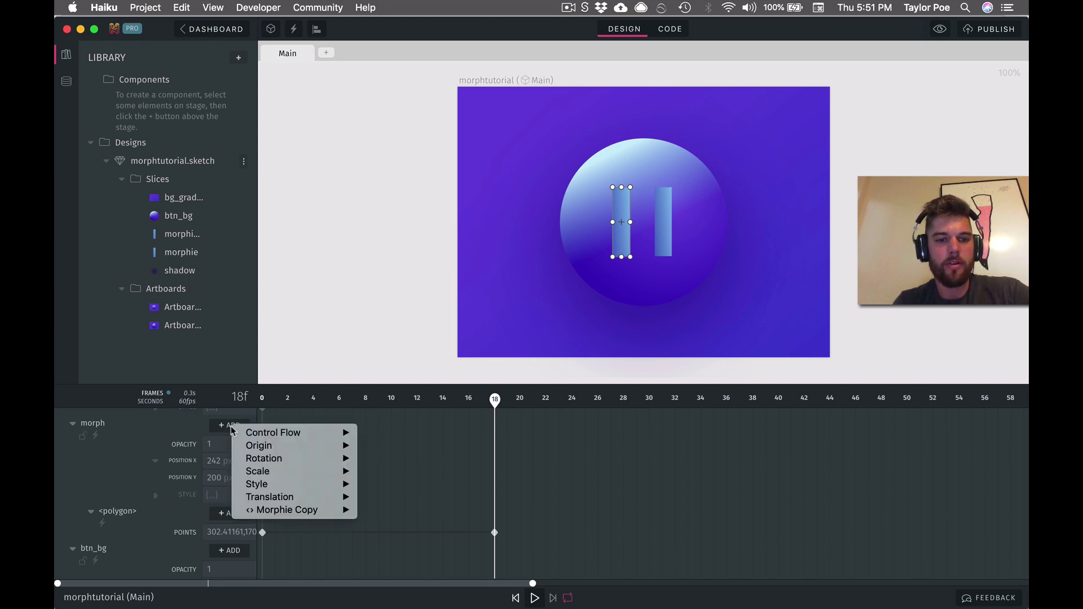
- Add a Rotation Z property to morph and keyframe it at frame 18
{"action": "mouse_move", "coordinate": [274, 463]}
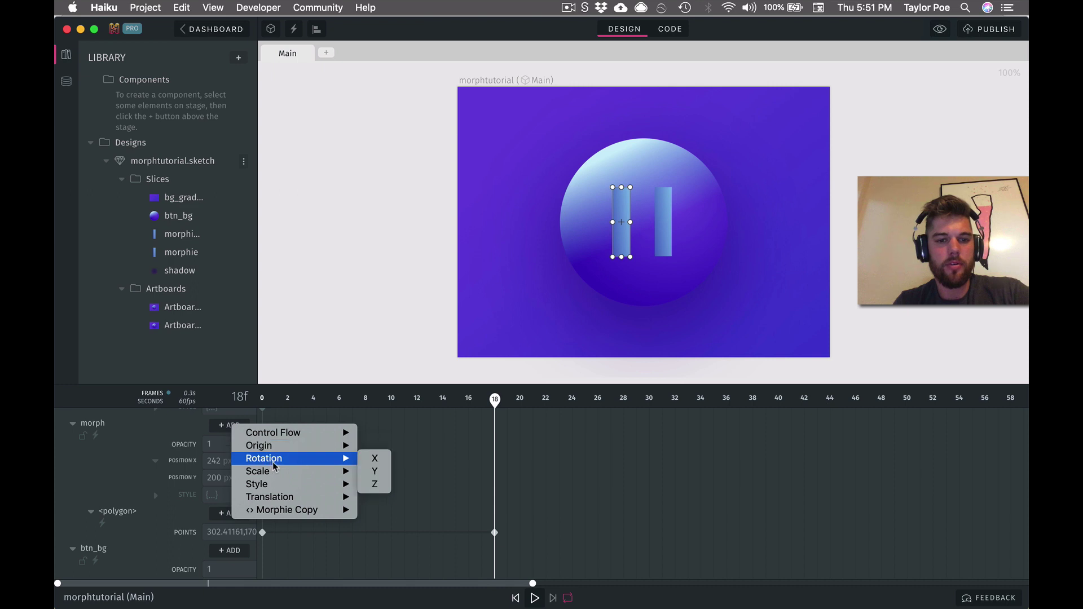
{"action": "left_click", "coordinate": [377, 483]}
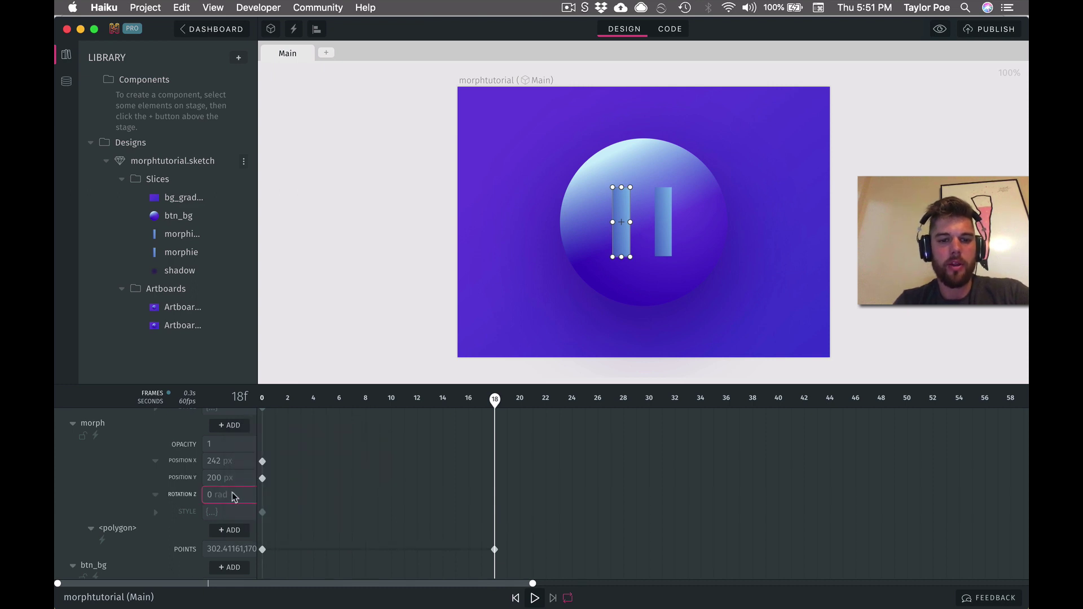
{"action": "key", "text": "Return"}
{"action": "scroll", "coordinate": [433, 503], "scroll_direction": "up", "scroll_amount": 2}
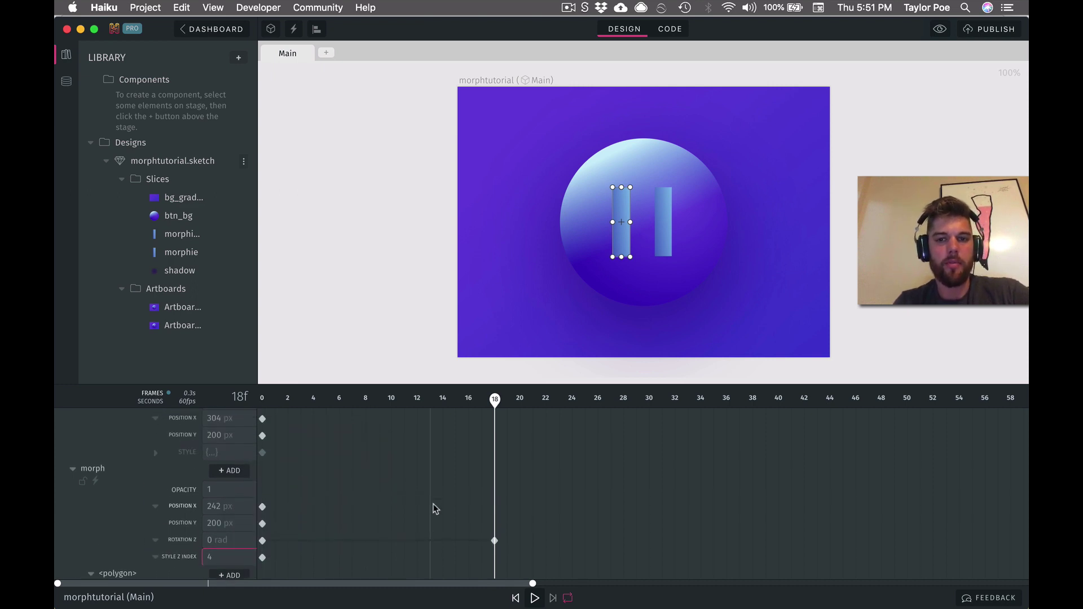
{"action": "scroll", "coordinate": [433, 503], "scroll_direction": "up", "scroll_amount": 4}
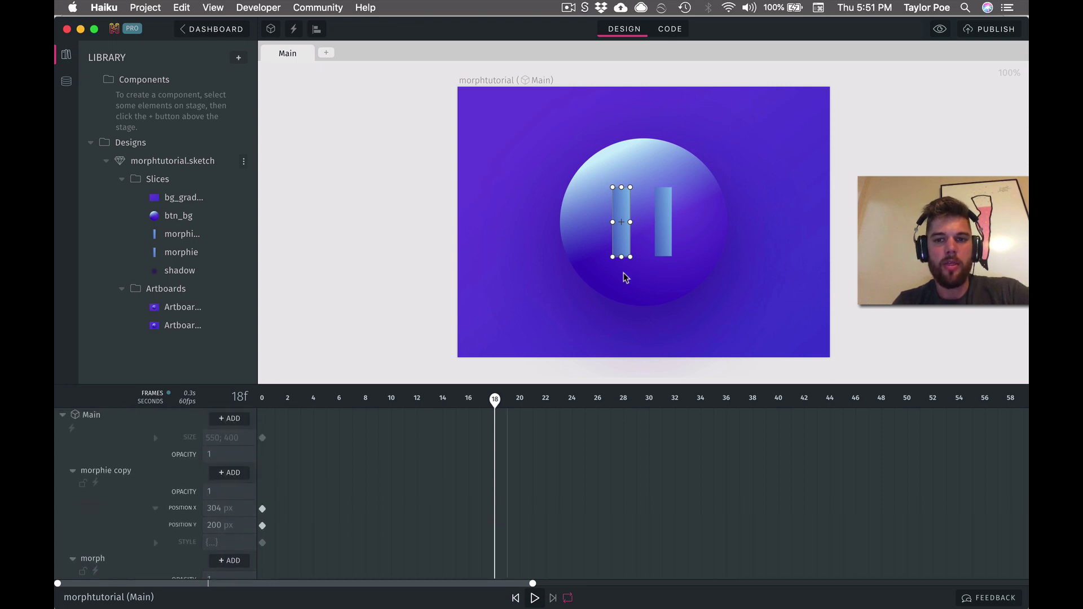
- Keyframe the right bar's opacity at 1 on frame 18 and 0 on frame 0
{"action": "left_click", "coordinate": [664, 240]}
{"action": "scroll", "coordinate": [445, 443], "scroll_direction": "up", "scroll_amount": 2}
{"action": "left_click", "coordinate": [233, 495]}
{"action": "key", "text": "Return"}
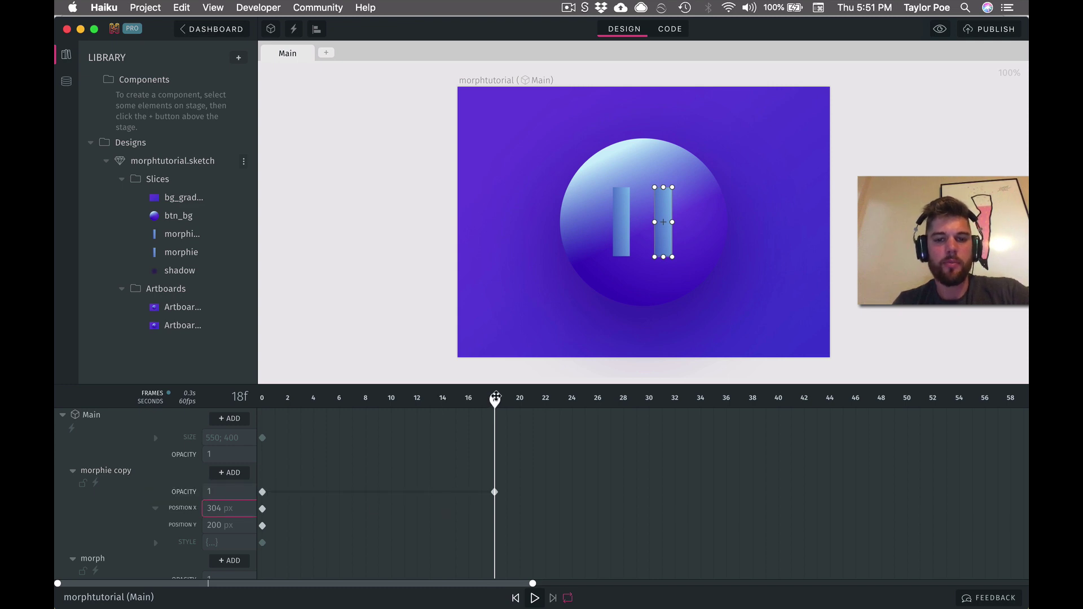
{"action": "left_click_drag", "start_coordinate": [493, 407], "coordinate": [262, 406]}
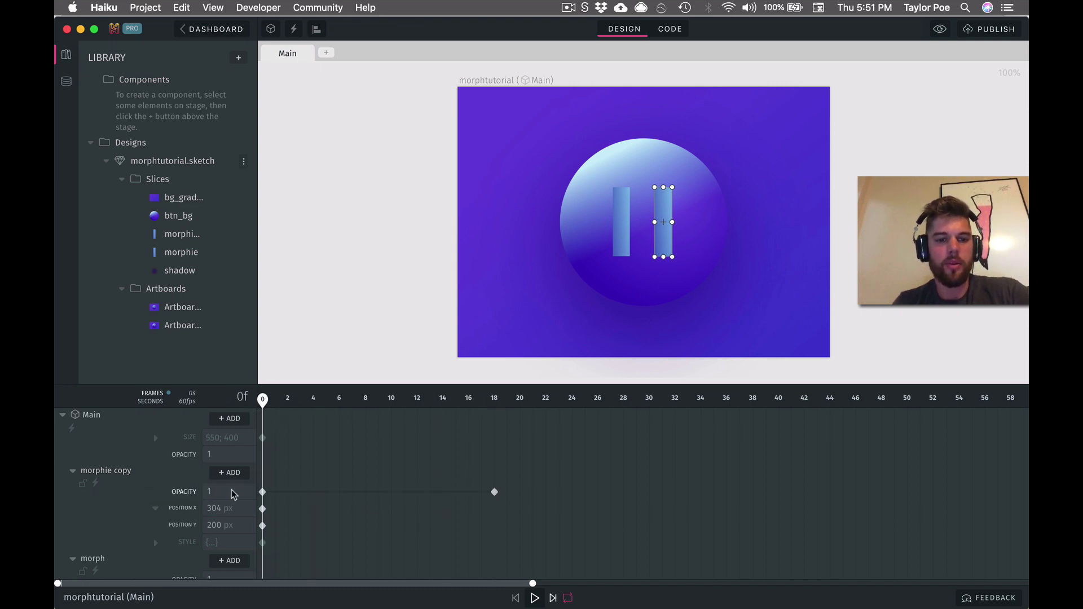
{"action": "left_click", "coordinate": [233, 493]}
{"action": "type", "text": "0"}
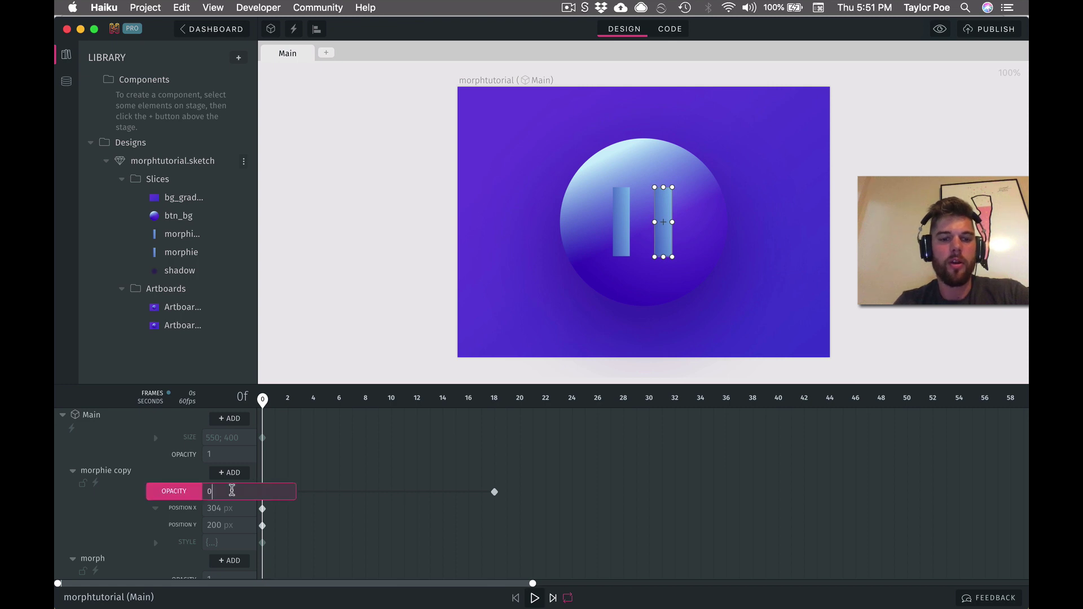
{"action": "key", "text": "Tab"}
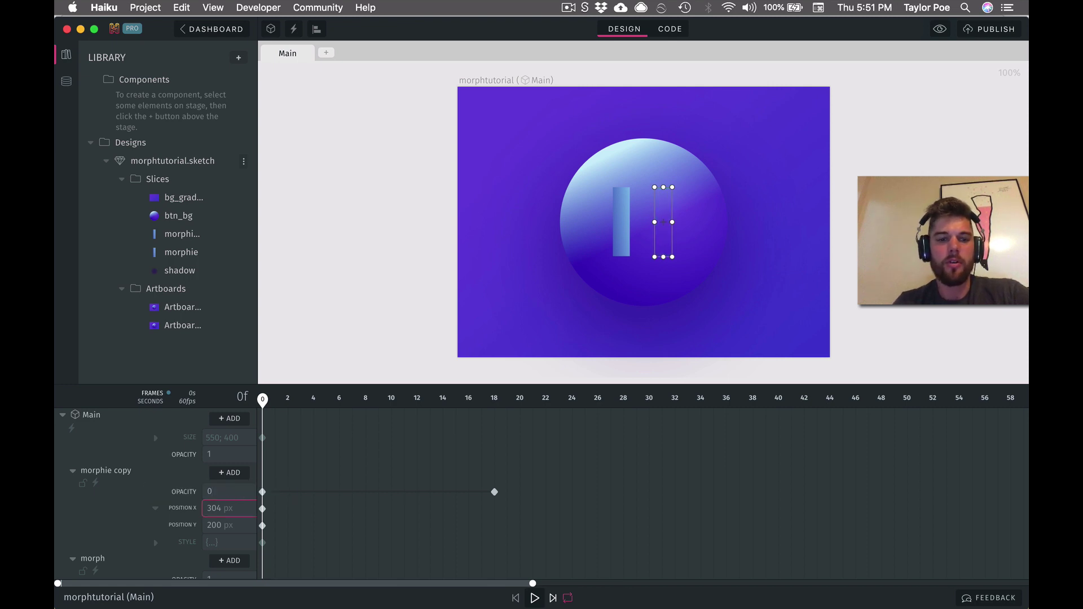
{"action": "left_click", "coordinate": [380, 326]}
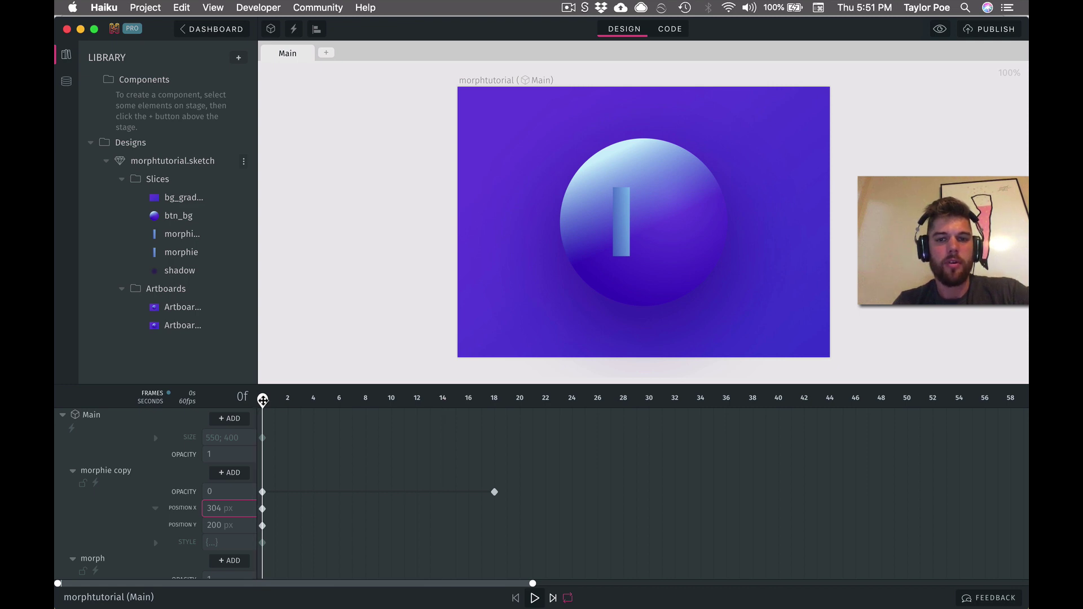
- Play the animation preview, stopping at frame 18
{"action": "mouse_move", "coordinate": [262, 400]}
{"action": "left_mouse_down"}
{"action": "mouse_move", "coordinate": [488, 415]}
{"action": "mouse_move", "coordinate": [262, 412]}
{"action": "left_mouse_up"}
{"action": "scroll", "coordinate": [377, 526], "scroll_direction": "down", "scroll_amount": 1}
{"action": "scroll", "coordinate": [375, 523], "scroll_direction": "down", "scroll_amount": 6}
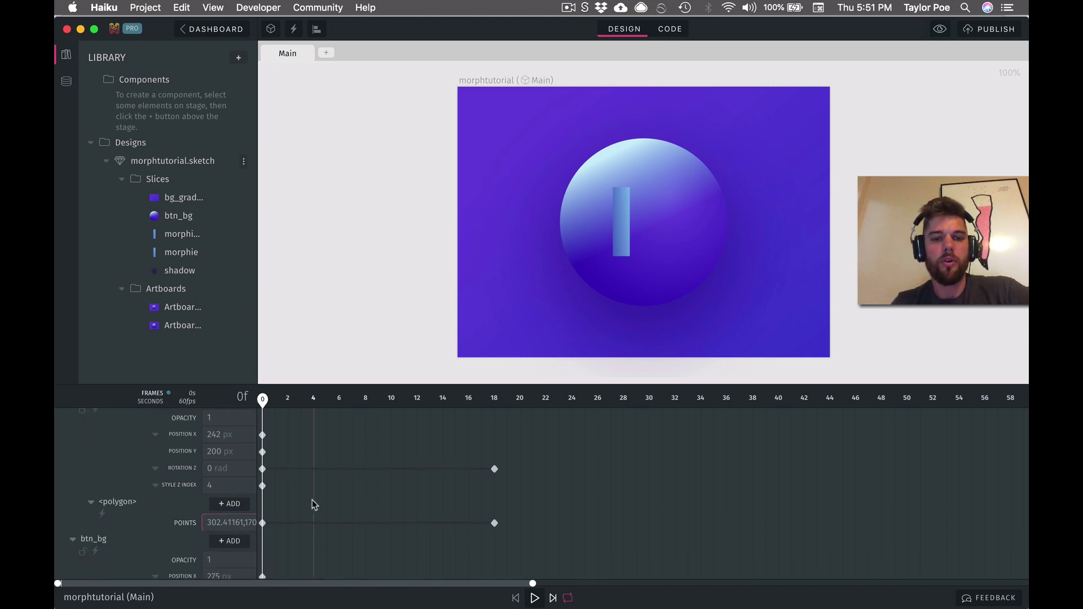
{"action": "key", "text": "space"}
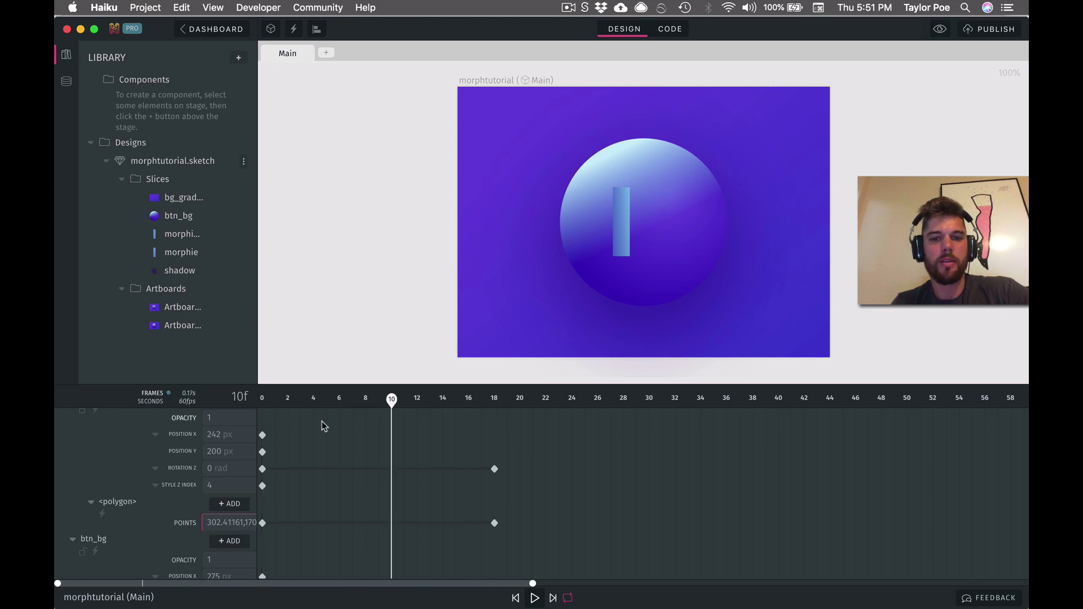
{"action": "left_click", "coordinate": [499, 425]}
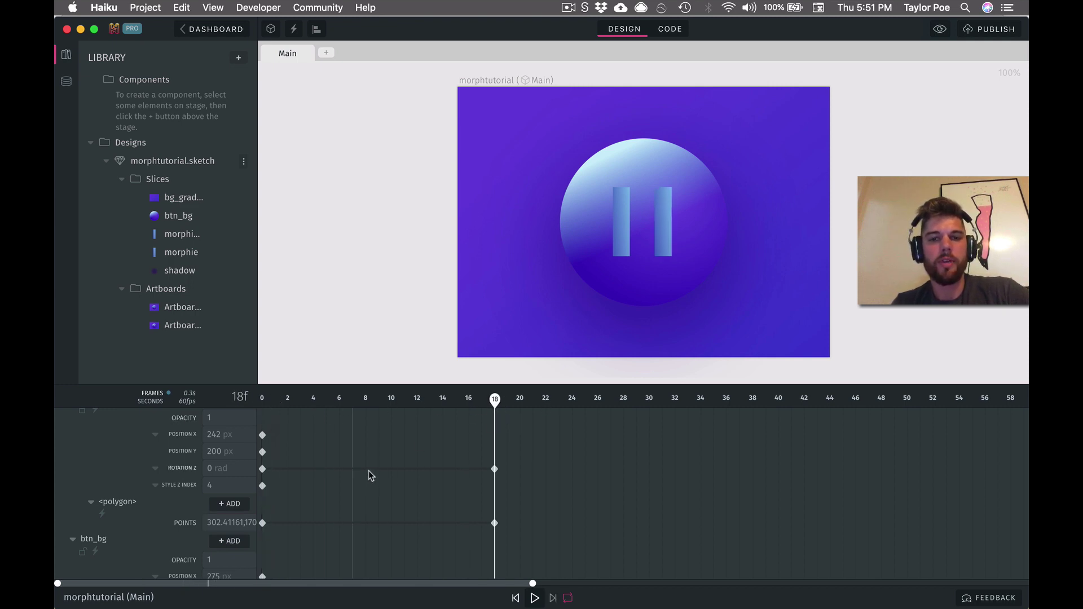
- At frame 0, rotate the morph bar 90° so it lies horizontally (−1.571 rad)
{"action": "left_click_drag", "start_coordinate": [500, 398], "coordinate": [231, 405]}
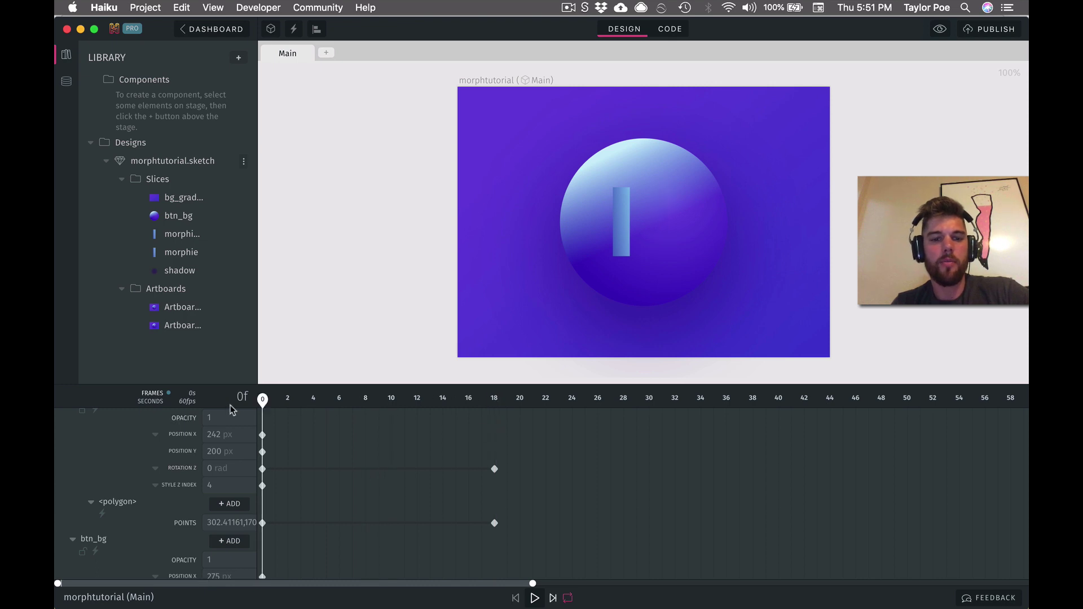
{"action": "left_click", "coordinate": [623, 224]}
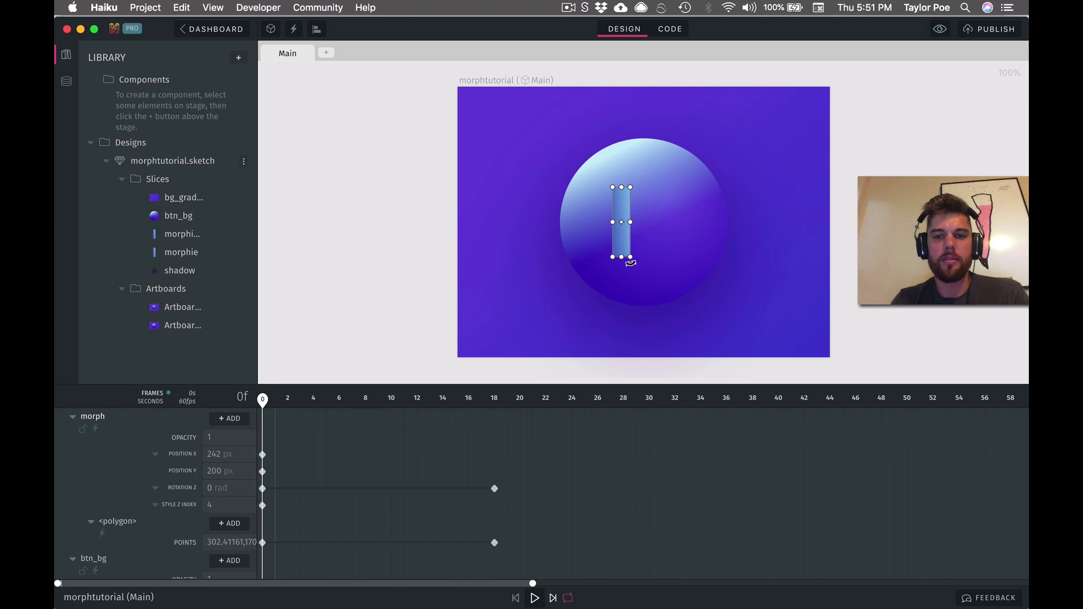
{"action": "left_click_drag", "start_coordinate": [630, 260], "coordinate": [664, 215]}
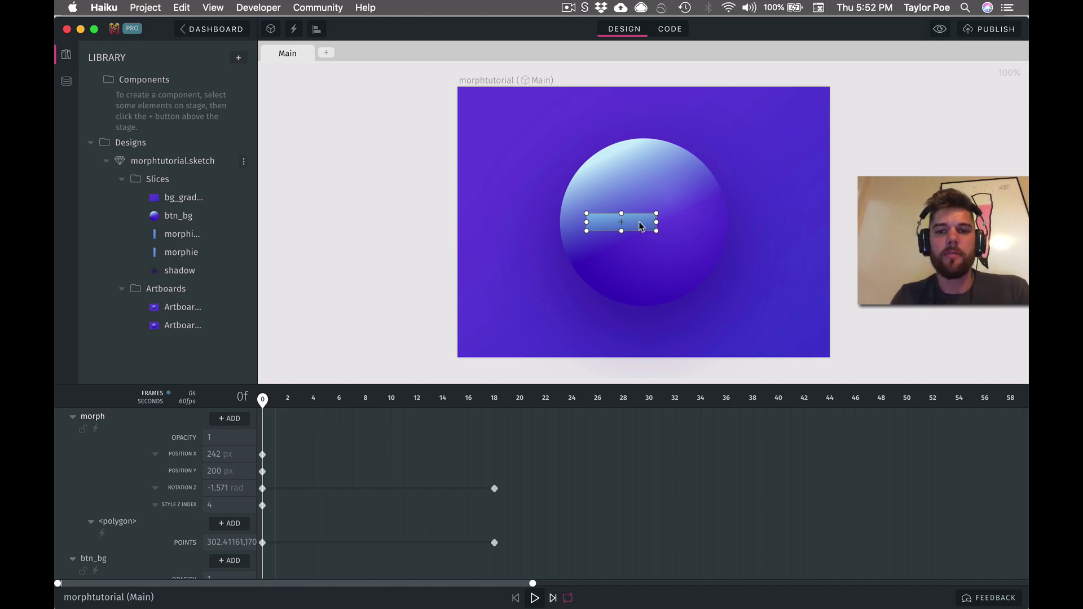
- At frame 0, drag the morph bar's corner points into a right-pointing play triangle
{"action": "double_click", "coordinate": [638, 222]}
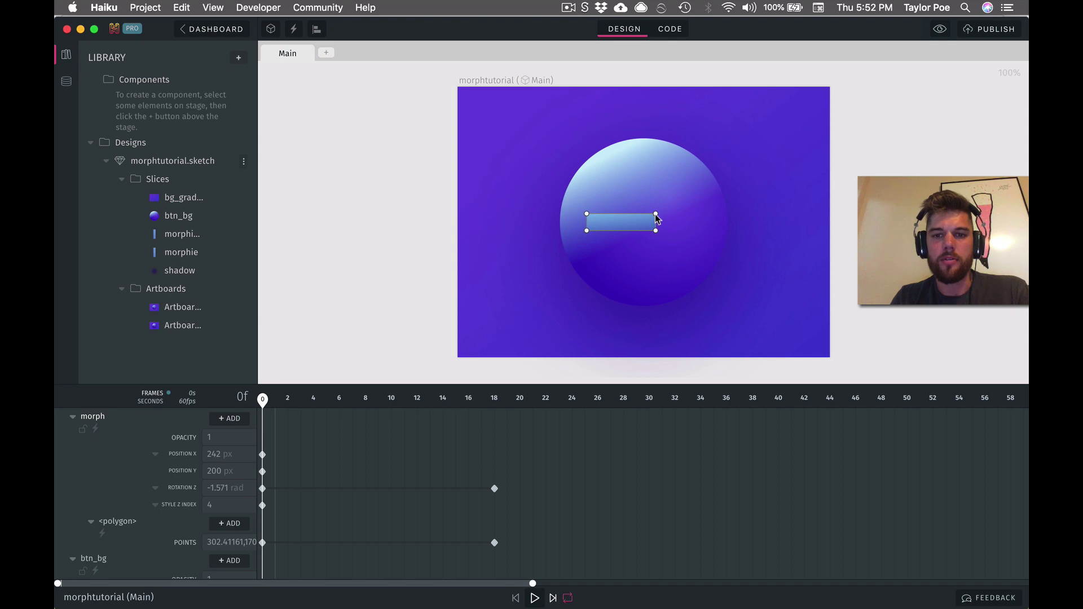
{"action": "left_click_drag", "start_coordinate": [656, 214], "coordinate": [587, 175]}
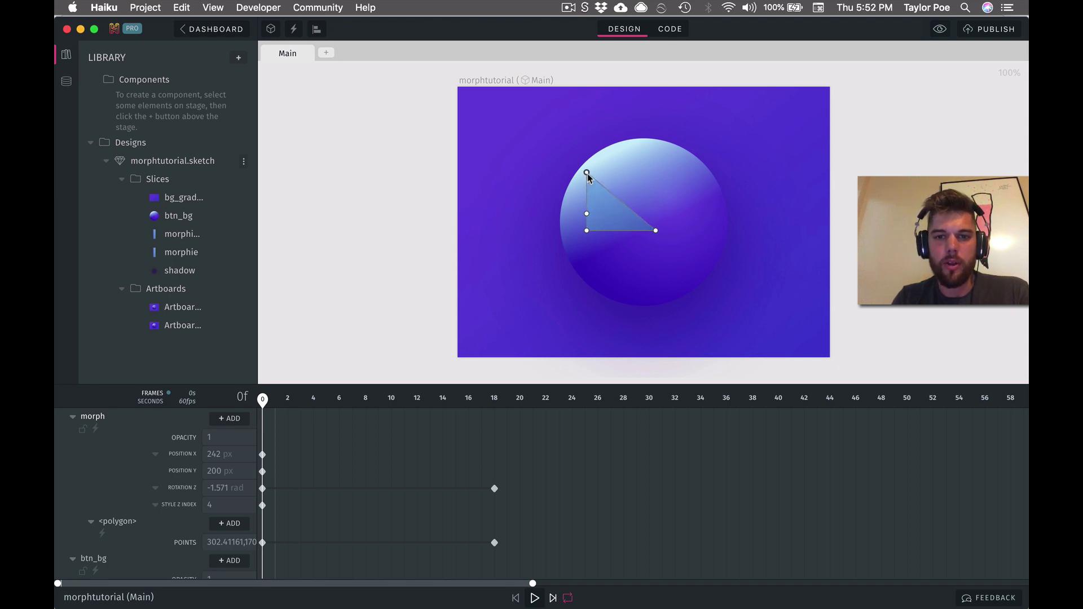
{"action": "left_click_drag", "start_coordinate": [655, 229], "coordinate": [587, 254]}
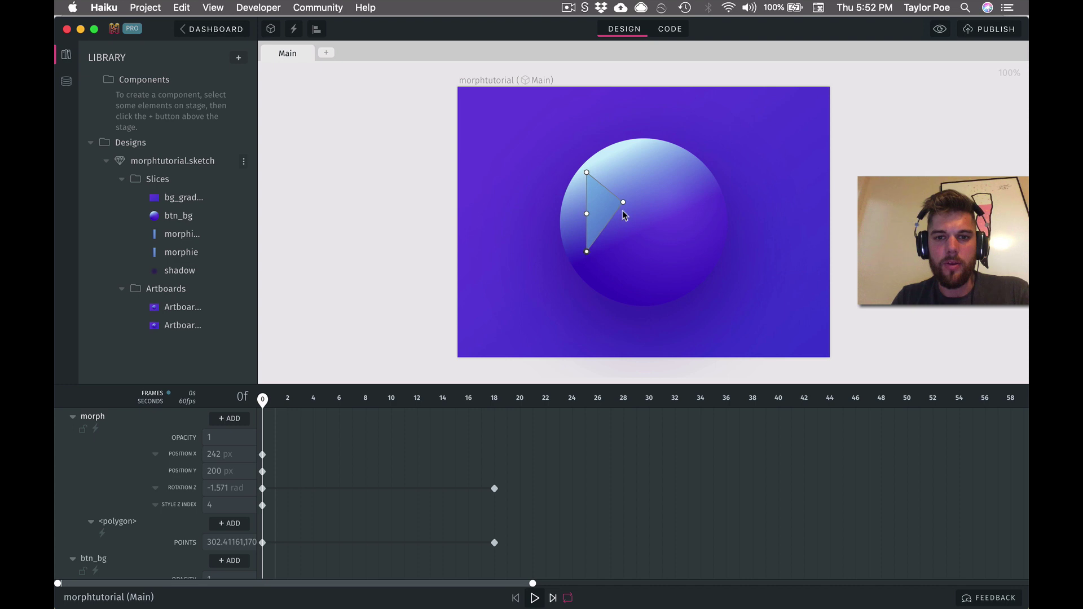
{"action": "left_click_drag", "start_coordinate": [622, 203], "coordinate": [629, 216]}
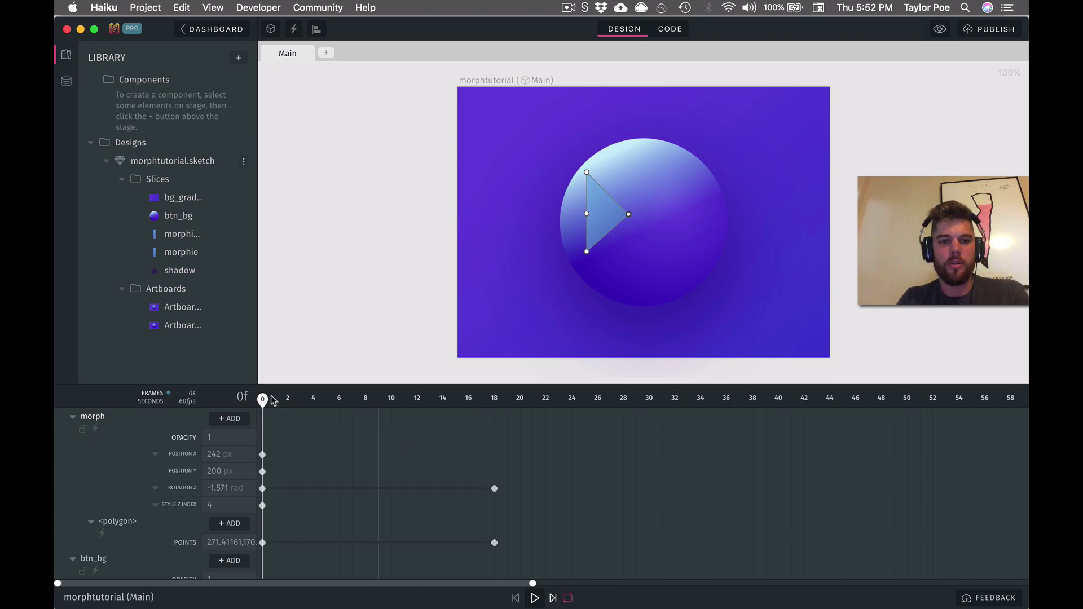
{"action": "left_click_drag", "start_coordinate": [262, 399], "coordinate": [492, 410]}
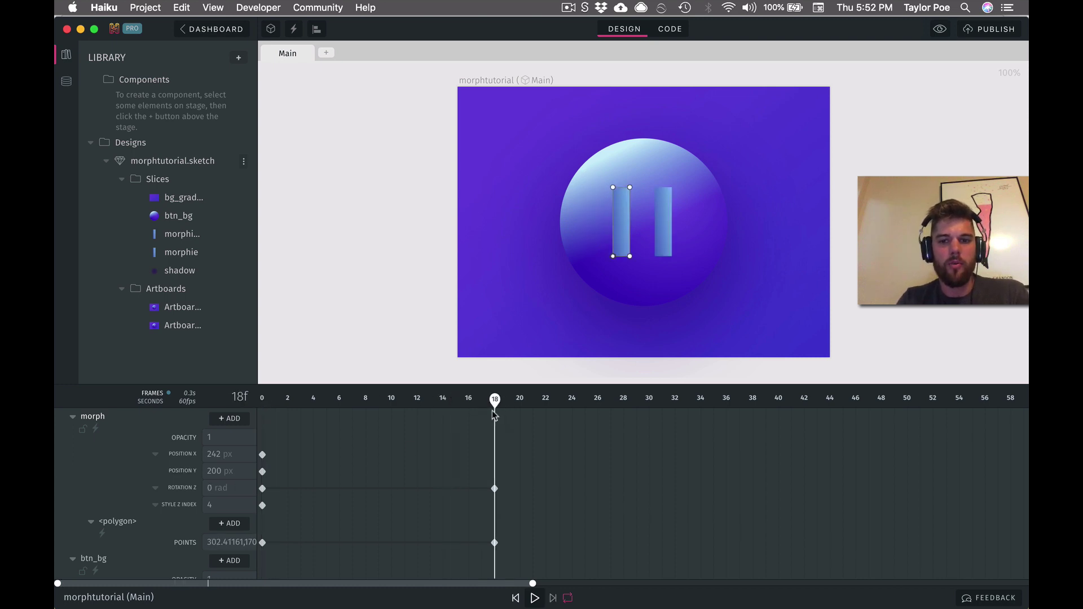
- Add Position X and Position Y keyframes at frame 18, then rewind to frame 0
{"action": "left_click", "coordinate": [220, 454]}
{"action": "key", "text": "Return"}
{"action": "key", "text": "Return"}
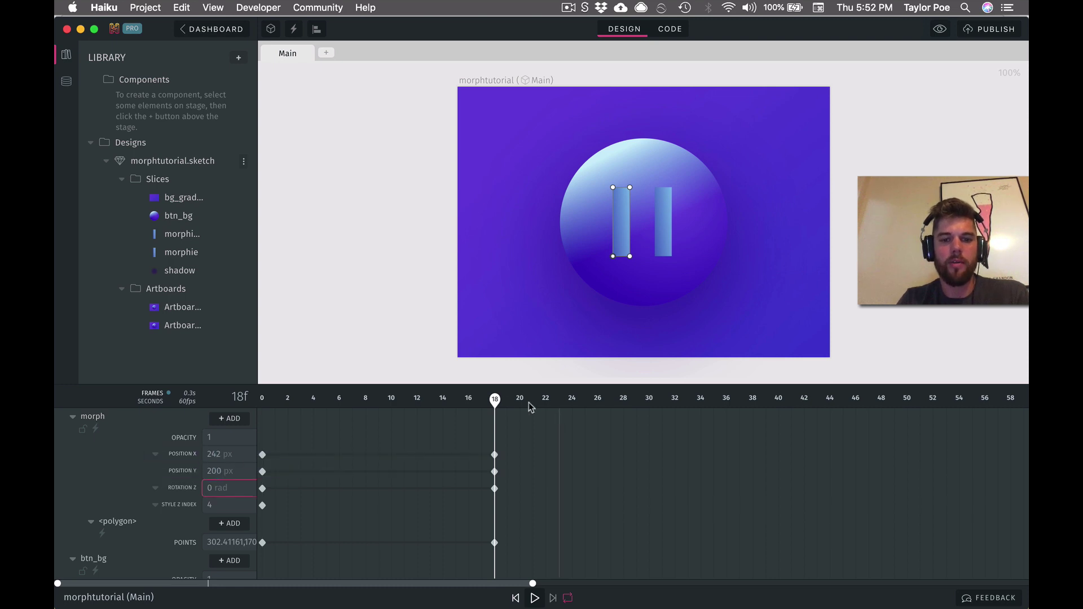
{"action": "left_click_drag", "start_coordinate": [495, 399], "coordinate": [263, 399]}
- Zoom in, adjust the triangle's corners and nudge it right to centre it in the circle
{"action": "left_click_drag", "start_coordinate": [600, 217], "coordinate": [637, 226]}
{"action": "key", "text": "super+equal"}
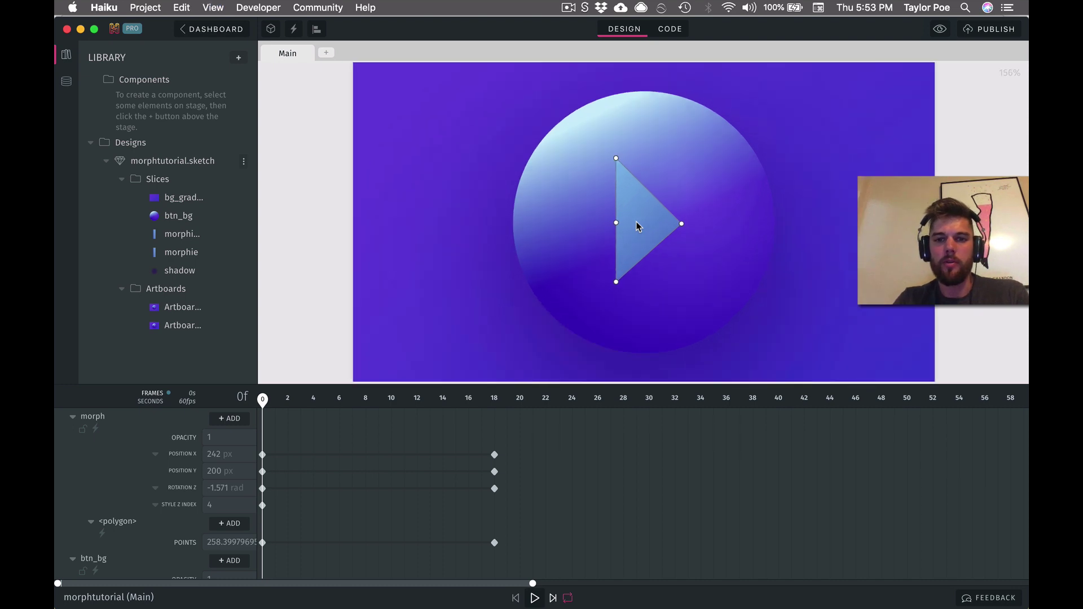
{"action": "left_click_drag", "start_coordinate": [609, 145], "coordinate": [608, 143]}
{"action": "left_click_drag", "start_coordinate": [692, 224], "coordinate": [701, 224]}
{"action": "left_click", "coordinate": [704, 254]}
{"action": "left_click", "coordinate": [671, 242]}
{"action": "left_click", "coordinate": [667, 238]}
{"action": "left_click", "coordinate": [653, 241]}
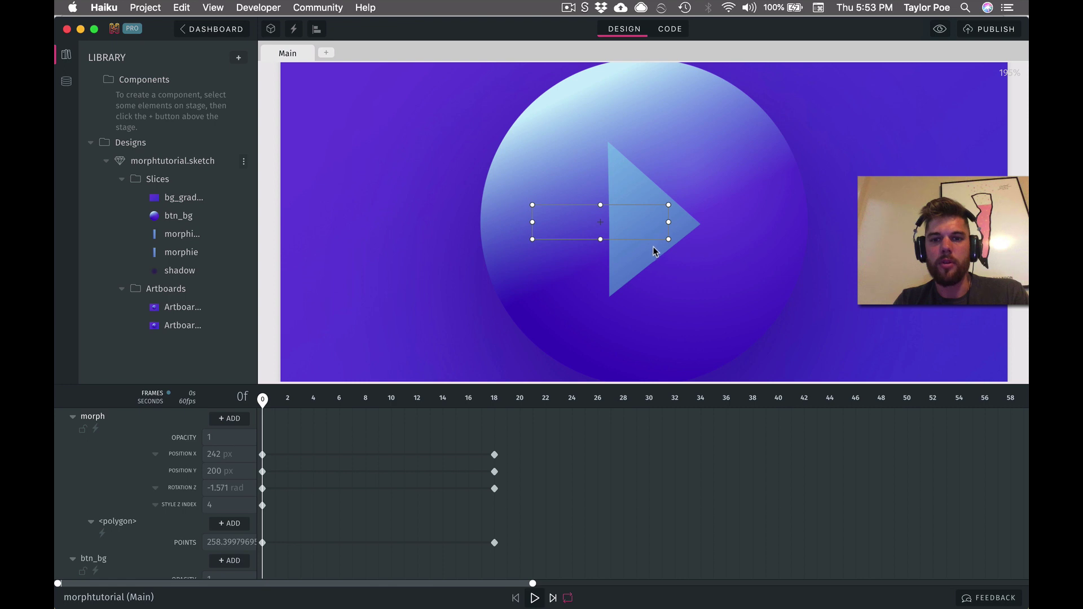
{"action": "key", "text": "Right"}
{"action": "key", "text": "Right"}
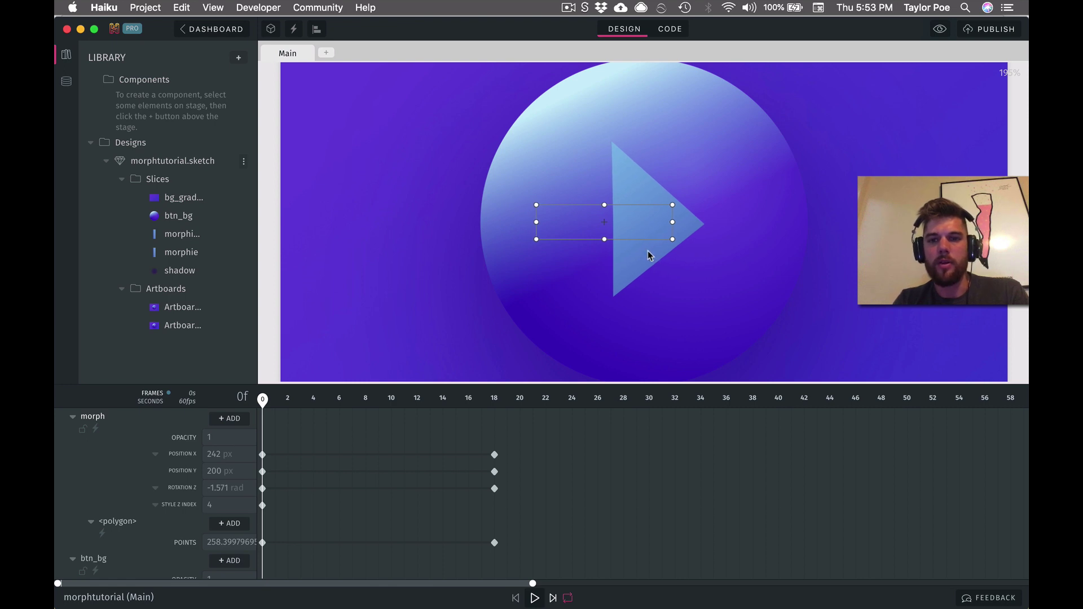
{"action": "left_click", "coordinate": [735, 257]}
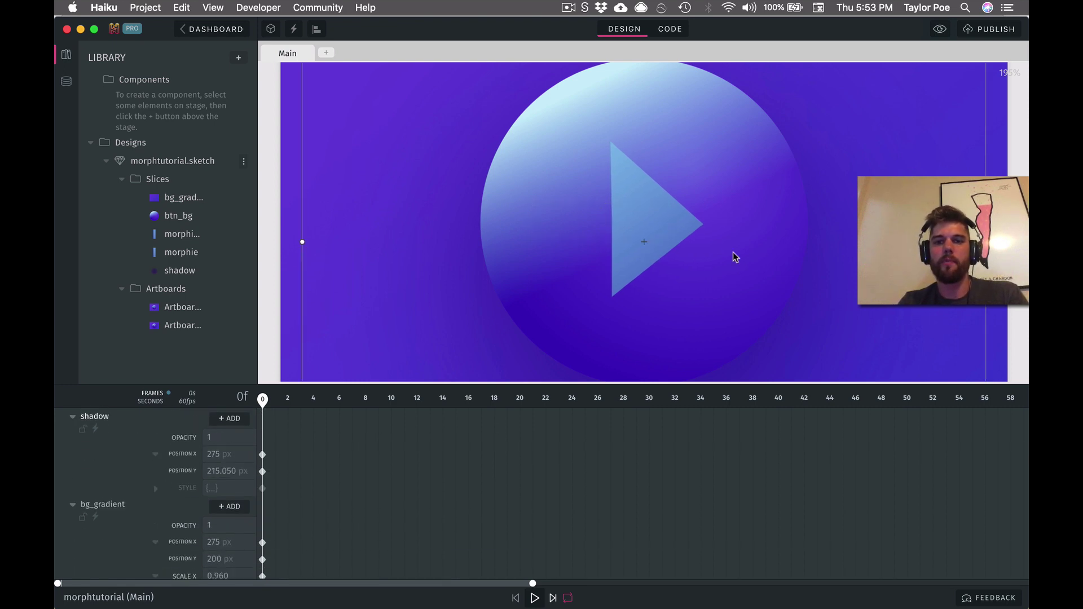
{"action": "key", "text": "super+0"}
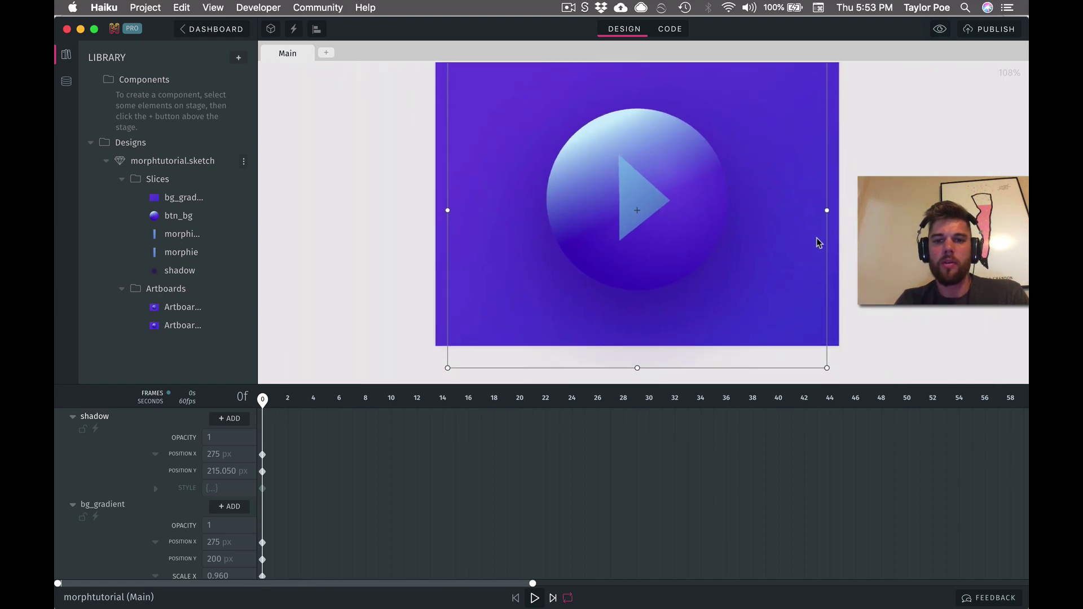
- Select the morph shape's POINTS transition in the timeline
{"action": "key", "text": "Escape"}
{"action": "scroll", "coordinate": [385, 523], "scroll_direction": "down", "scroll_amount": 10}
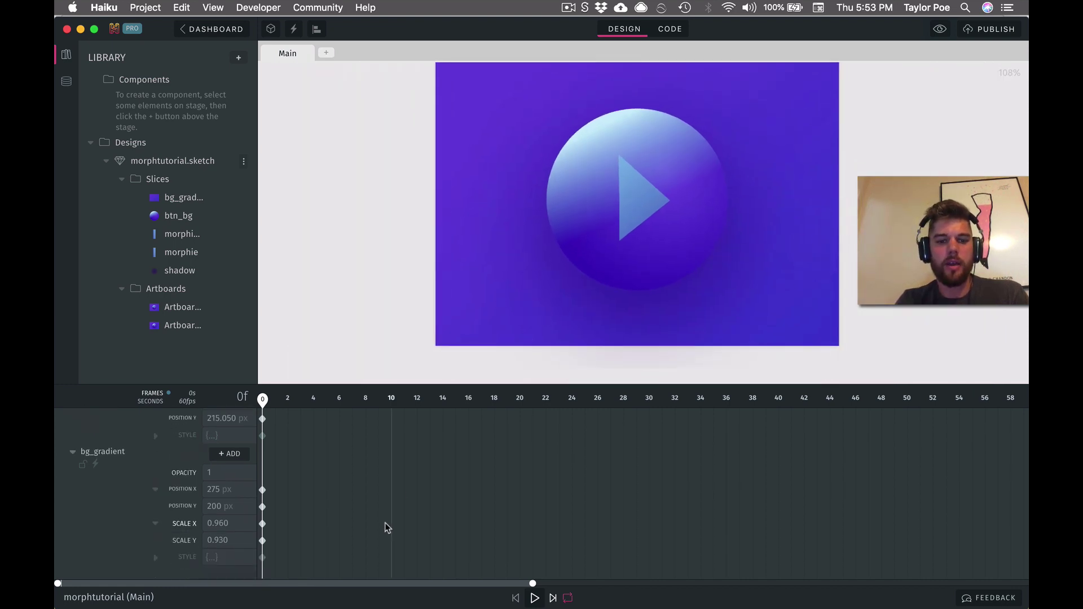
{"action": "scroll", "coordinate": [363, 521], "scroll_direction": "down", "scroll_amount": 2}
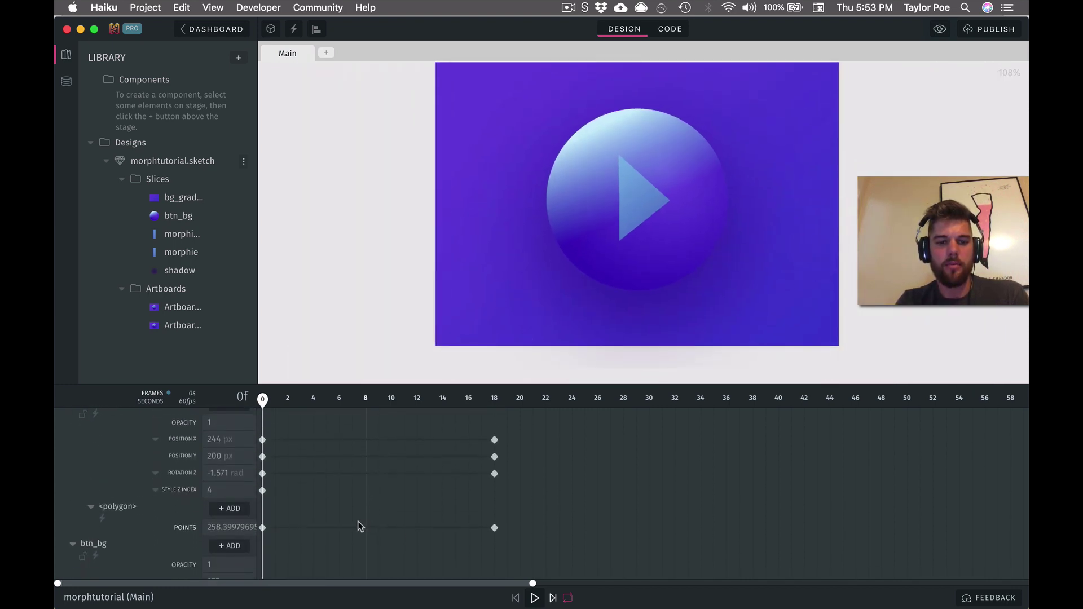
{"action": "left_click", "coordinate": [357, 522]}
{"action": "right_click", "coordinate": [357, 522]}
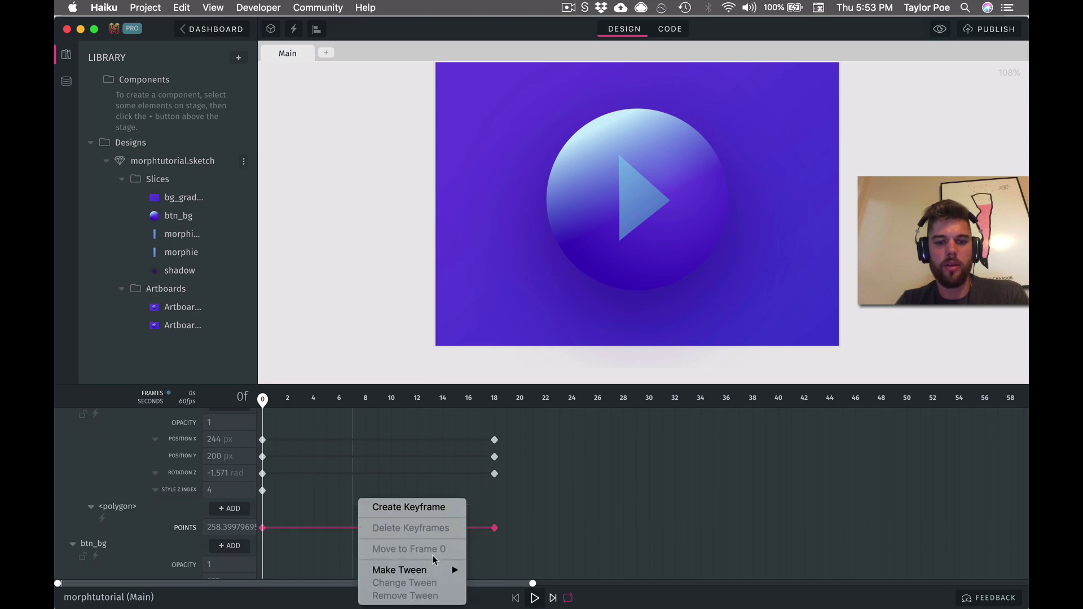
{"action": "mouse_move", "coordinate": [434, 568]}
{"action": "left_click", "coordinate": [537, 545]}
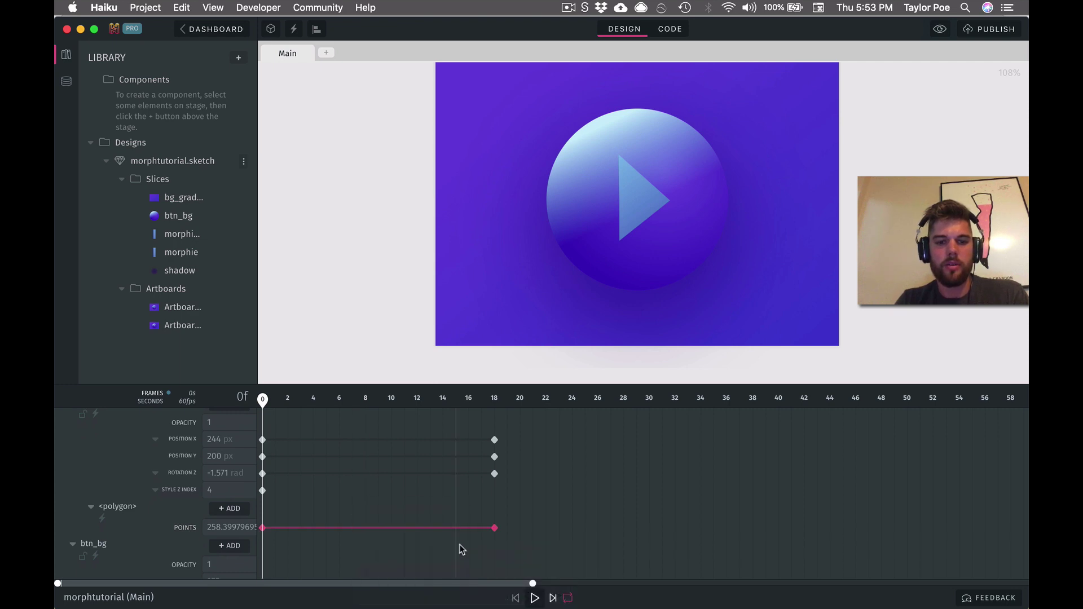
- Add the Rotation Z and Position X/Y transitions and apply Ease In Out Cubic to all
{"action": "left_click", "coordinate": [446, 473], "text": "shift"}
{"action": "left_click", "coordinate": [451, 457], "text": "shift"}
{"action": "left_click", "coordinate": [454, 440], "text": "shift"}
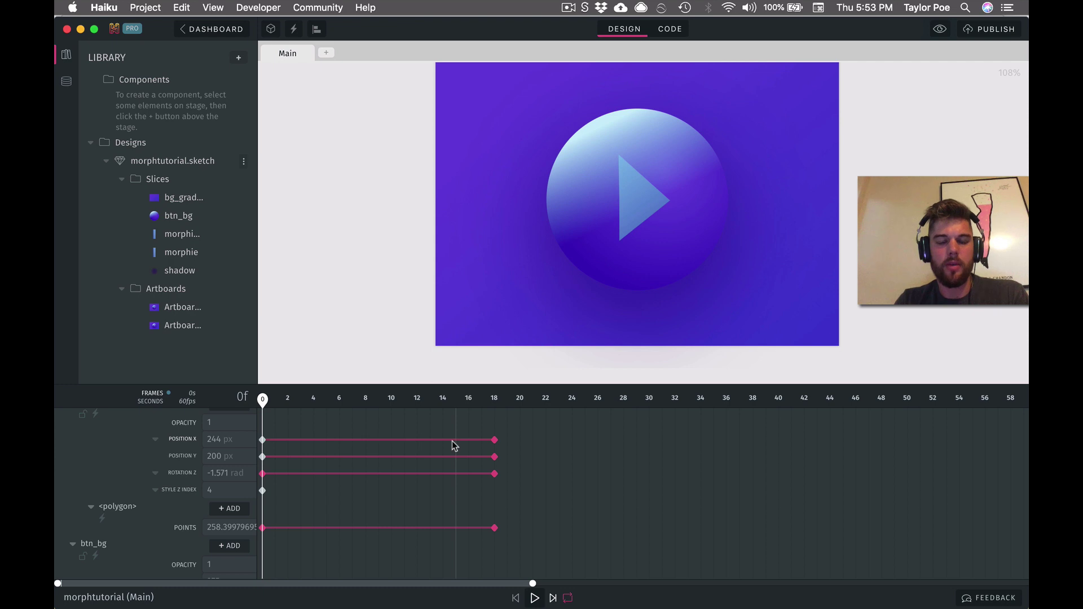
{"action": "right_click", "coordinate": [454, 445]}
{"action": "mouse_move", "coordinate": [505, 513]}
{"action": "mouse_move", "coordinate": [617, 550]}
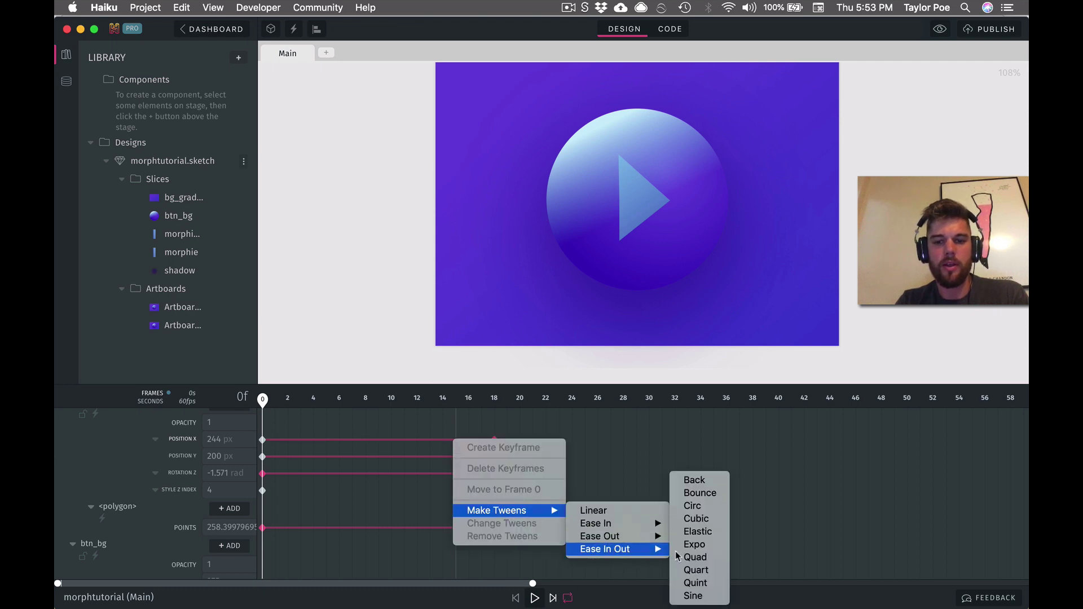
{"action": "left_click", "coordinate": [714, 519]}
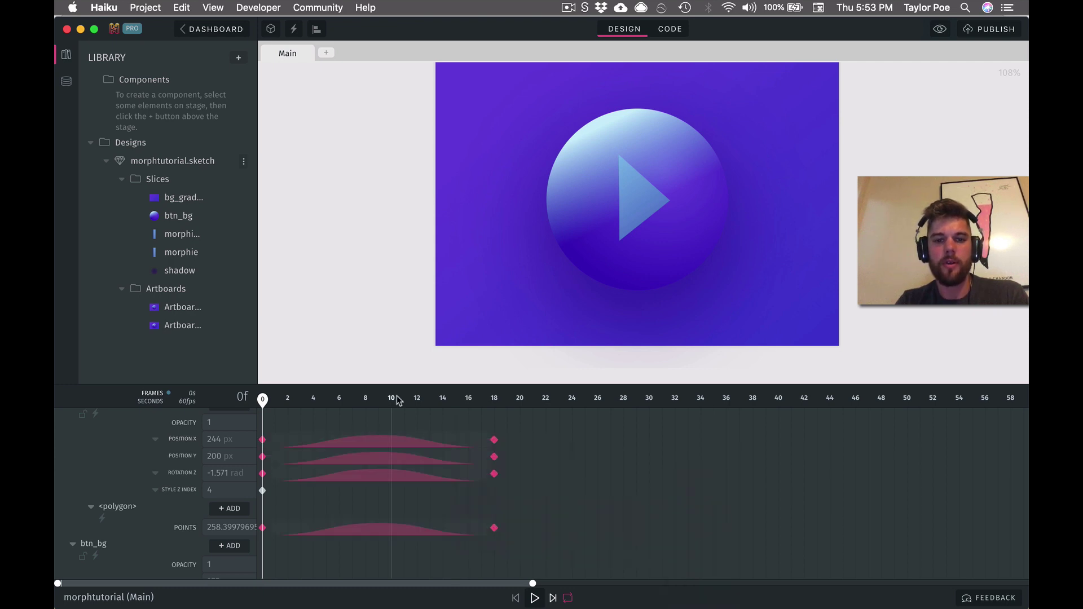
{"action": "mouse_move", "coordinate": [262, 399]}
{"action": "left_mouse_down"}
{"action": "mouse_move", "coordinate": [493, 400]}
{"action": "mouse_move", "coordinate": [198, 405]}
{"action": "mouse_move", "coordinate": [490, 389]}
{"action": "mouse_move", "coordinate": [275, 399]}
{"action": "mouse_move", "coordinate": [481, 399]}
{"action": "mouse_move", "coordinate": [263, 398]}
{"action": "left_mouse_up"}
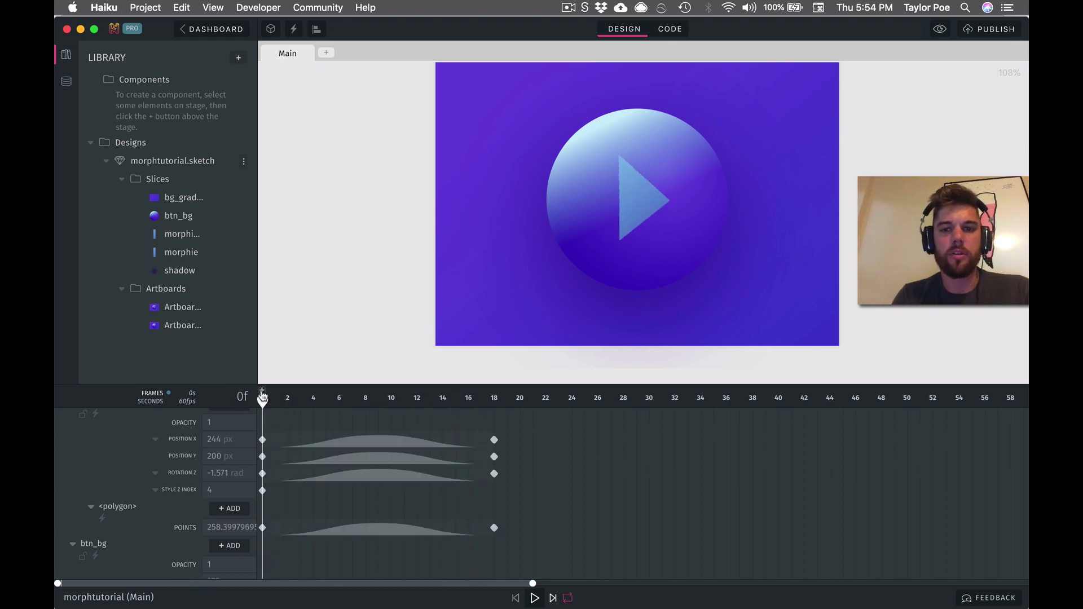
- Add a this.pause() action at frame 0, then scrub toward frame 18 to preview the morph
{"action": "left_click", "coordinate": [263, 395]}
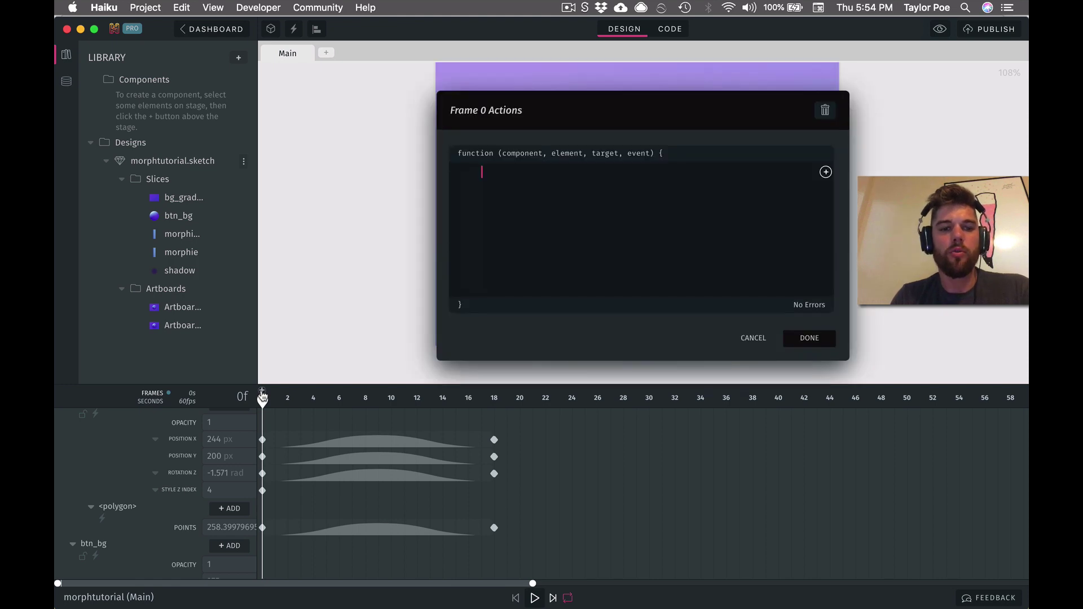
{"action": "left_click", "coordinate": [825, 172]}
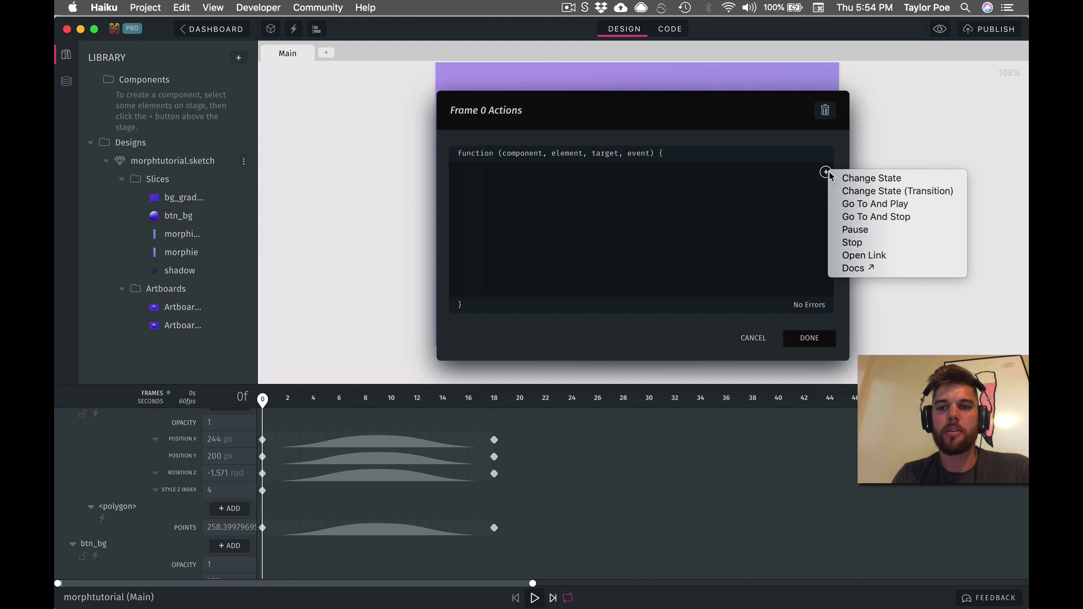
{"action": "left_click", "coordinate": [875, 233]}
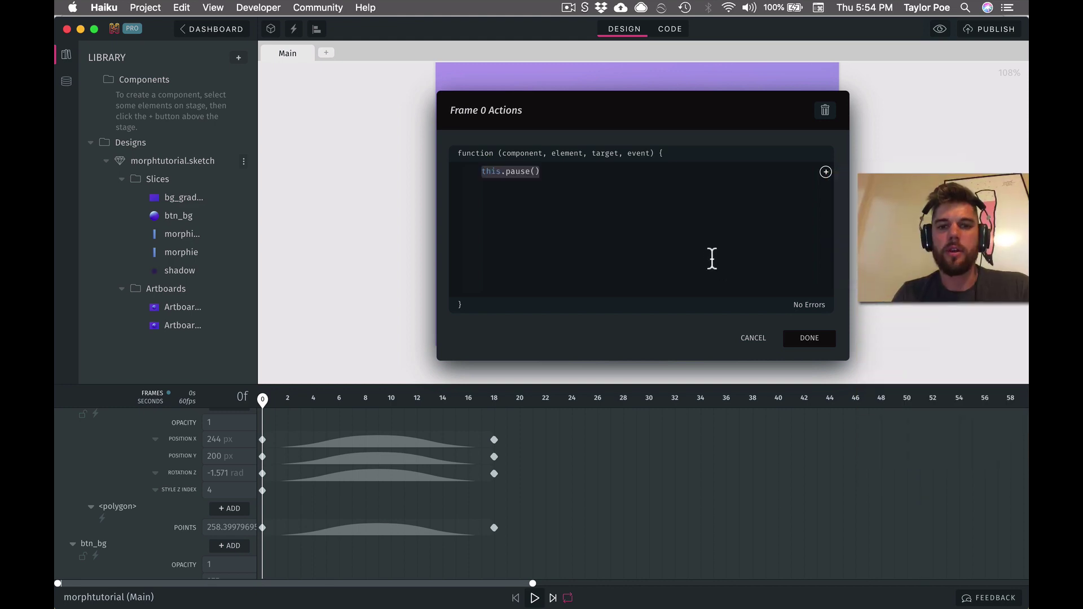
{"action": "left_click", "coordinate": [813, 338]}
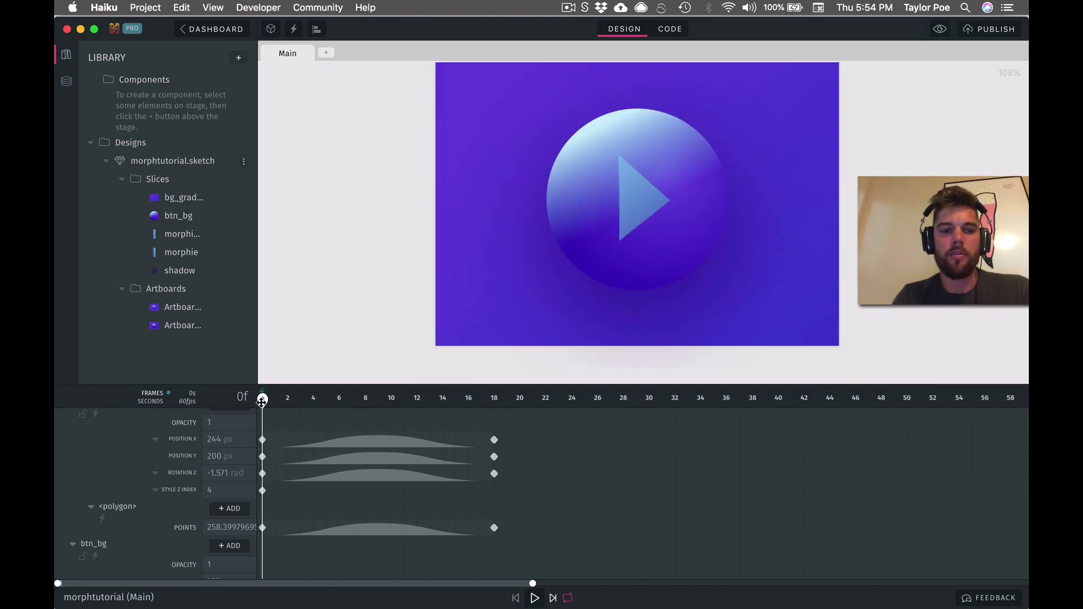
{"action": "mouse_move", "coordinate": [263, 399]}
{"action": "left_mouse_down"}
{"action": "mouse_move", "coordinate": [275, 400]}
{"action": "mouse_move", "coordinate": [256, 405]}
{"action": "left_mouse_up"}
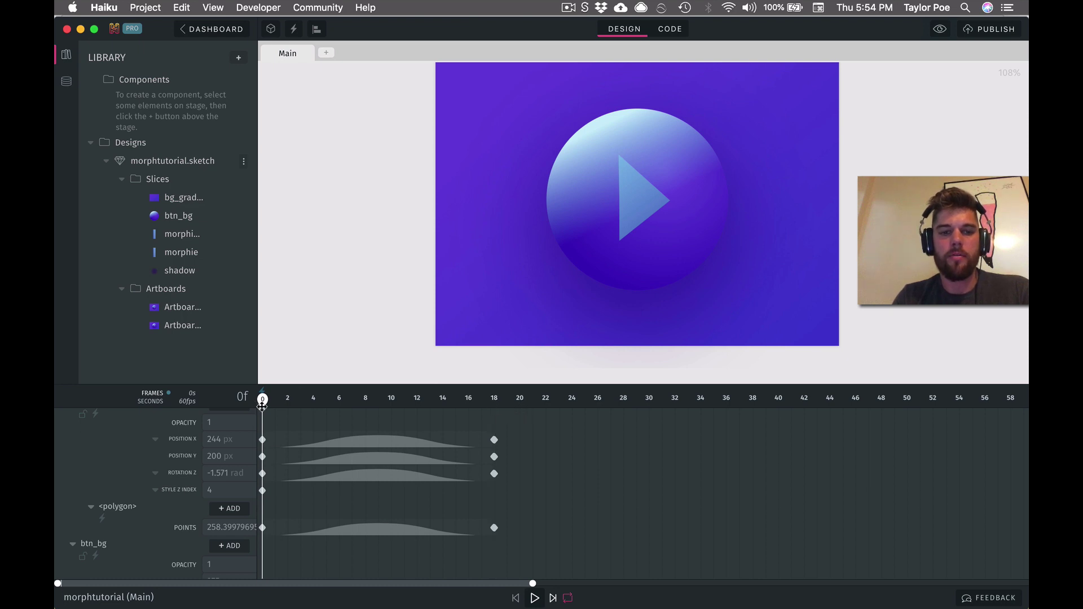
{"action": "left_click_drag", "start_coordinate": [457, 400], "coordinate": [493, 402]}
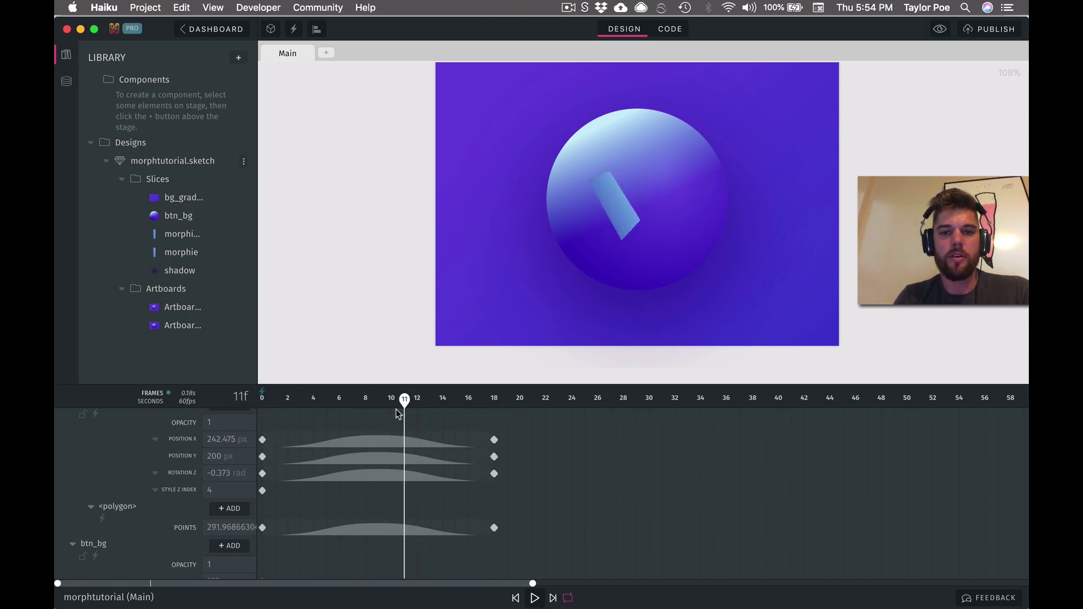
- Scrub past the finished pause icon at frame 18 and select the left pause bar's morph layer
{"action": "left_click_drag", "start_coordinate": [396, 412], "coordinate": [494, 401]}
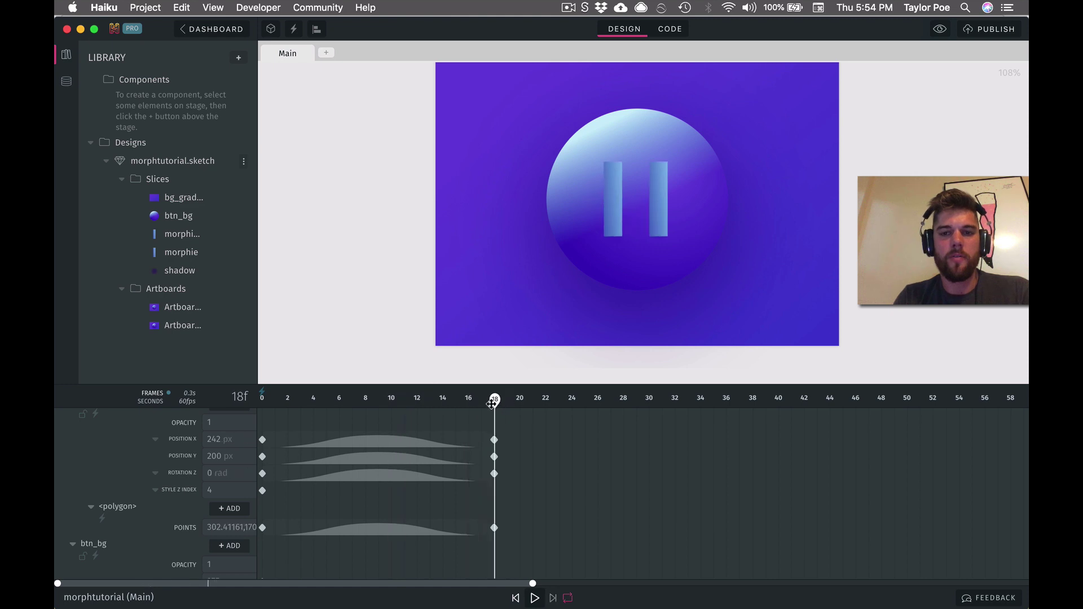
{"action": "left_click", "coordinate": [546, 402]}
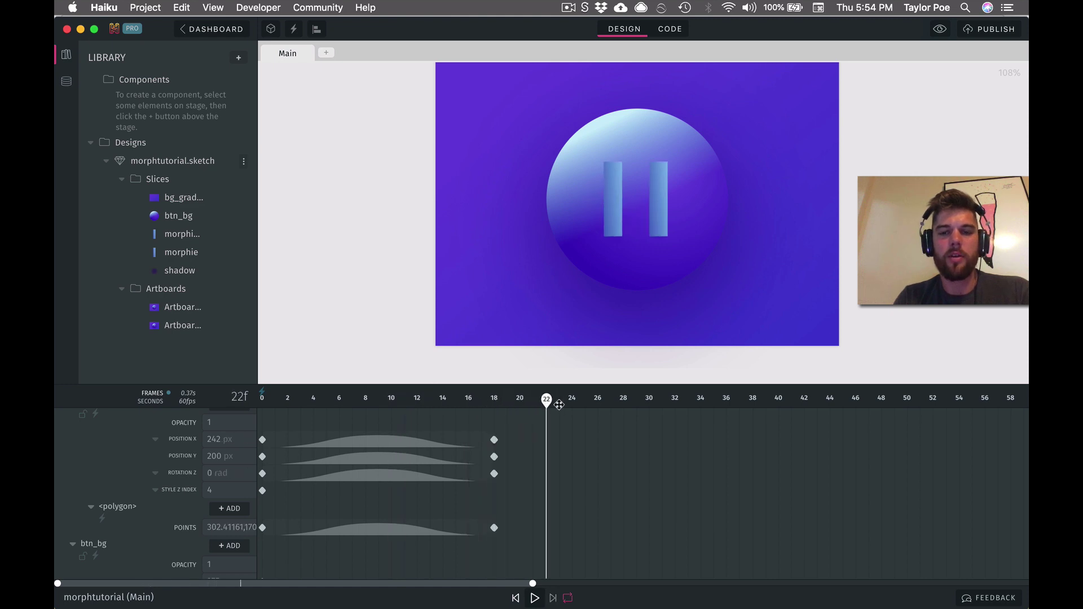
{"action": "left_click_drag", "start_coordinate": [570, 402], "coordinate": [496, 431]}
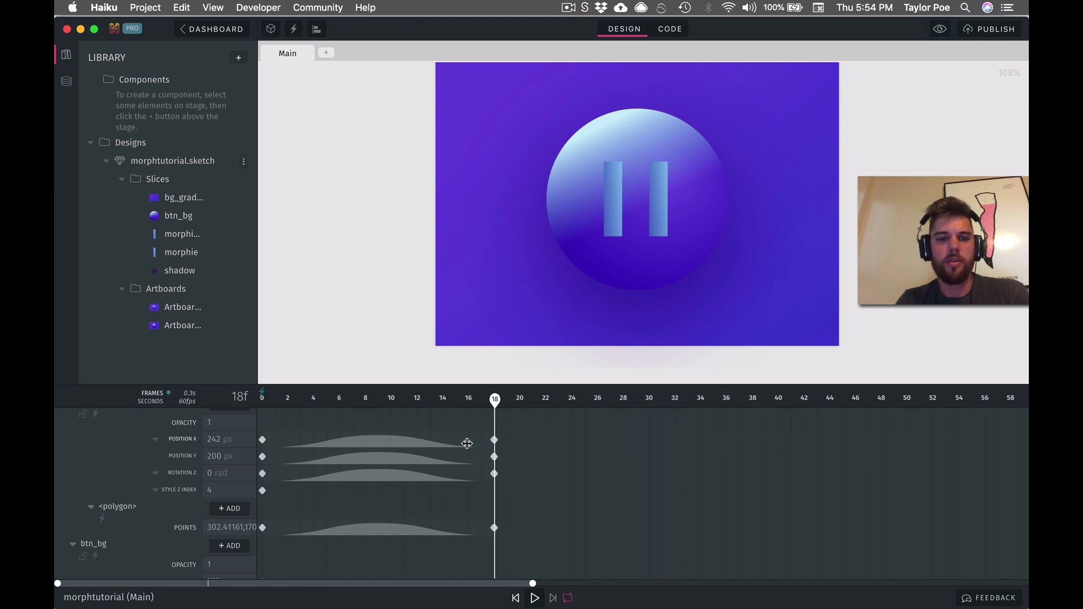
{"action": "scroll", "coordinate": [357, 477], "scroll_direction": "up", "scroll_amount": 3}
{"action": "scroll", "coordinate": [359, 479], "scroll_direction": "down", "scroll_amount": 10}
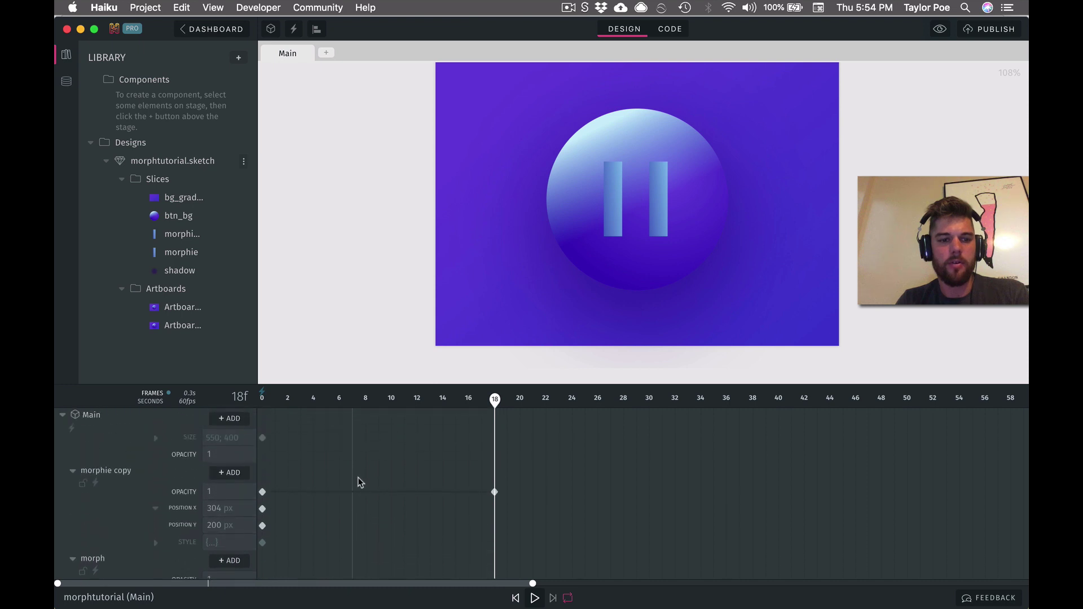
{"action": "scroll", "coordinate": [358, 478], "scroll_direction": "down", "scroll_amount": 5}
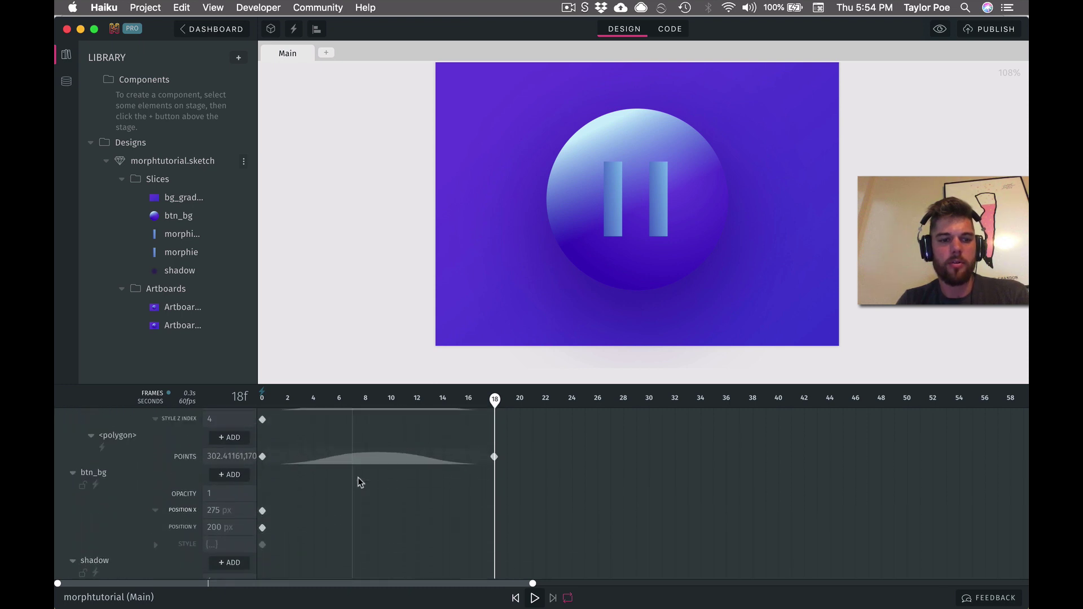
{"action": "left_click", "coordinate": [611, 224]}
{"action": "scroll", "coordinate": [355, 485], "scroll_direction": "up", "scroll_amount": 2}
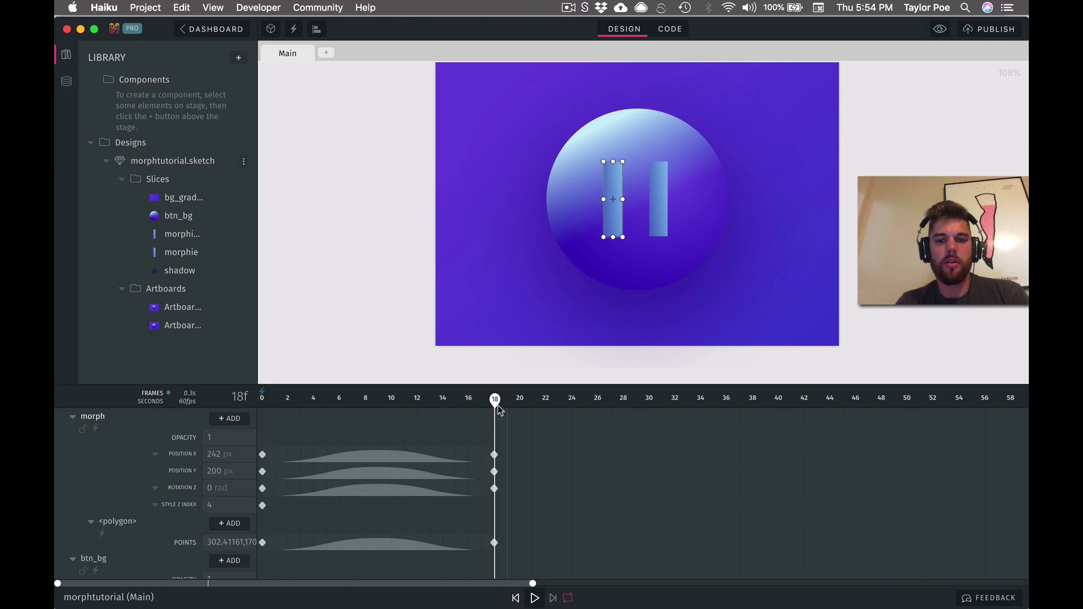
- Shrink the left bar's height at frame 24 and keyframe Scale Y 1 at frames 18 and 36
{"action": "left_click_drag", "start_coordinate": [496, 400], "coordinate": [571, 400]}
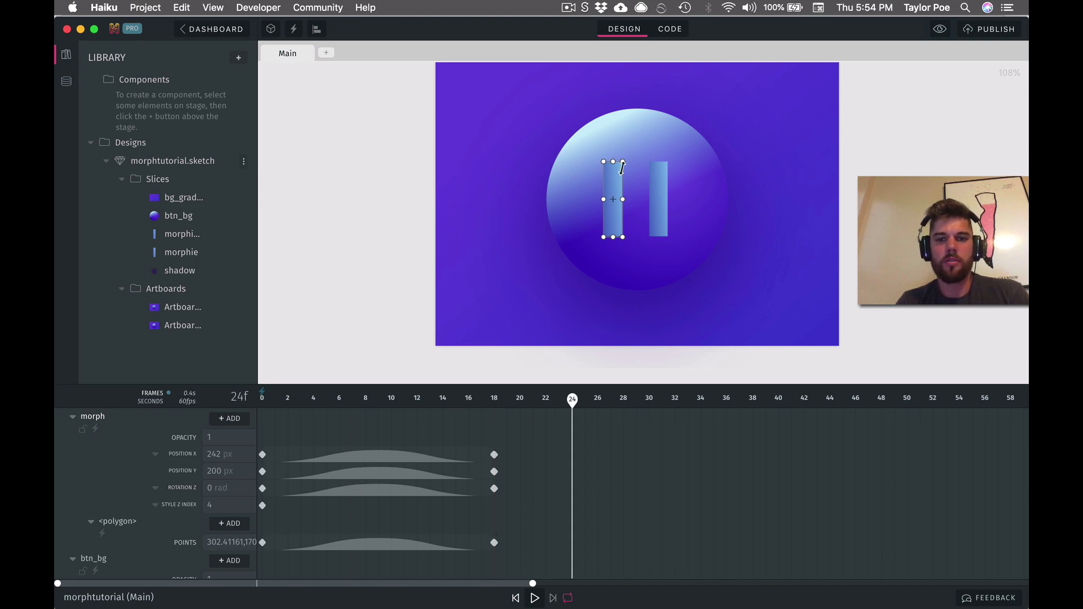
{"action": "left_click_drag", "start_coordinate": [613, 160], "coordinate": [613, 169]}
{"action": "left_click_drag", "start_coordinate": [572, 399], "coordinate": [495, 399]}
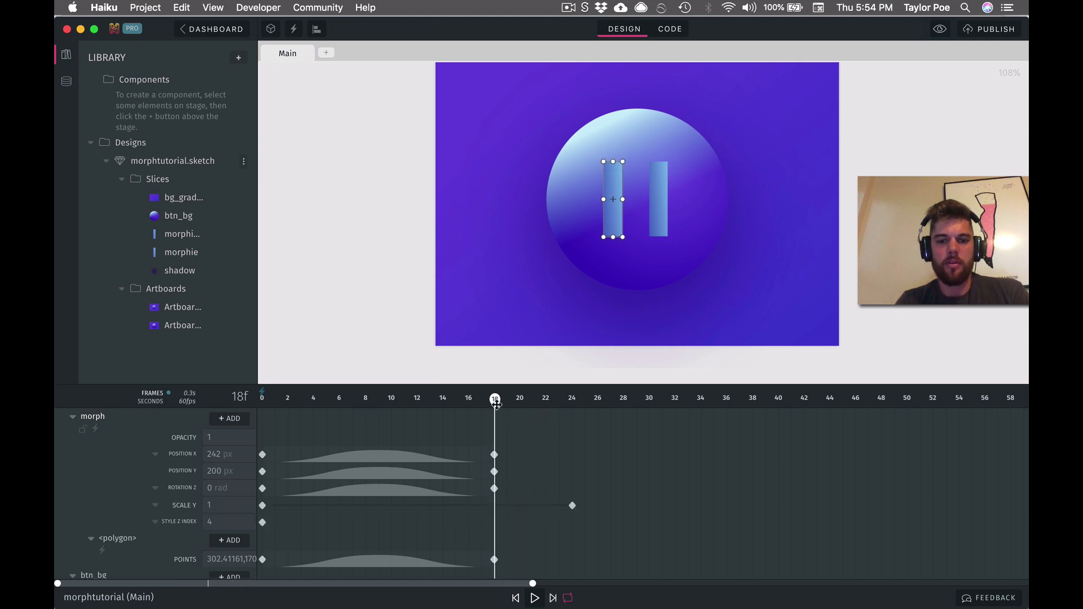
{"action": "left_click", "coordinate": [219, 506]}
{"action": "key", "text": "Tab"}
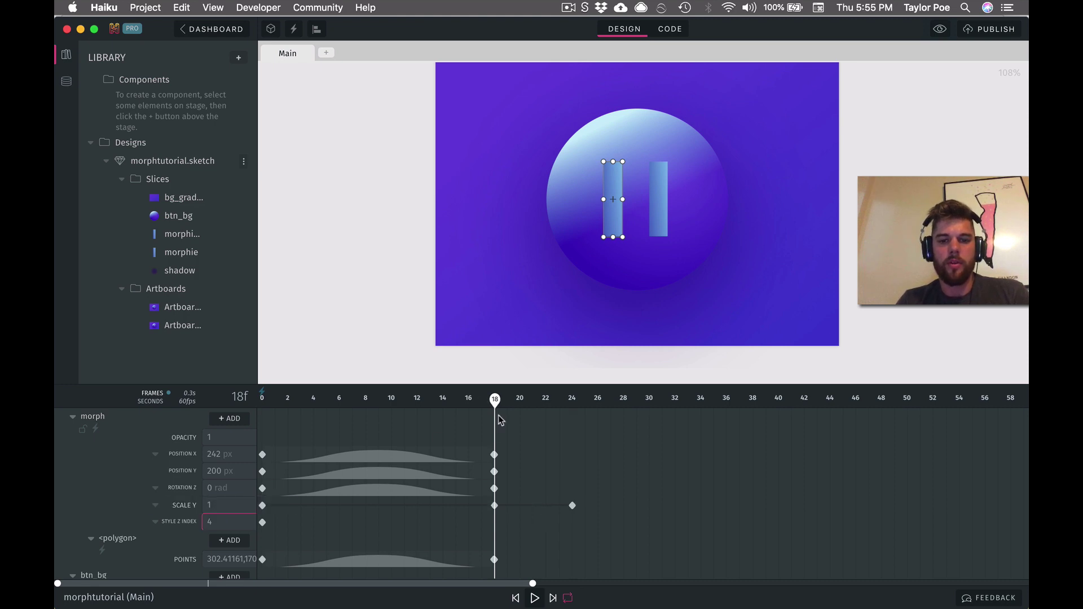
{"action": "left_click_drag", "start_coordinate": [495, 400], "coordinate": [726, 403]}
{"action": "left_click", "coordinate": [232, 504]}
{"action": "type", "text": "1"}
{"action": "key", "text": "Tab"}
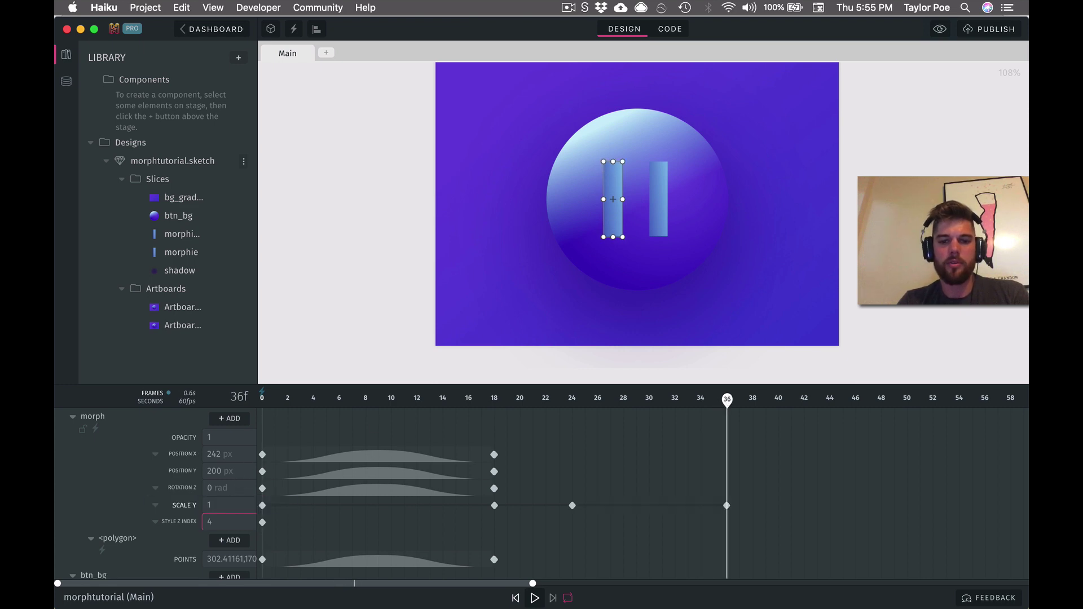
- Turn both Scale Y transitions into Ease In Out Cubic tweens
{"action": "left_click", "coordinate": [583, 506]}
{"action": "left_click", "coordinate": [631, 507], "text": "shift"}
{"action": "right_click", "coordinate": [631, 507]}
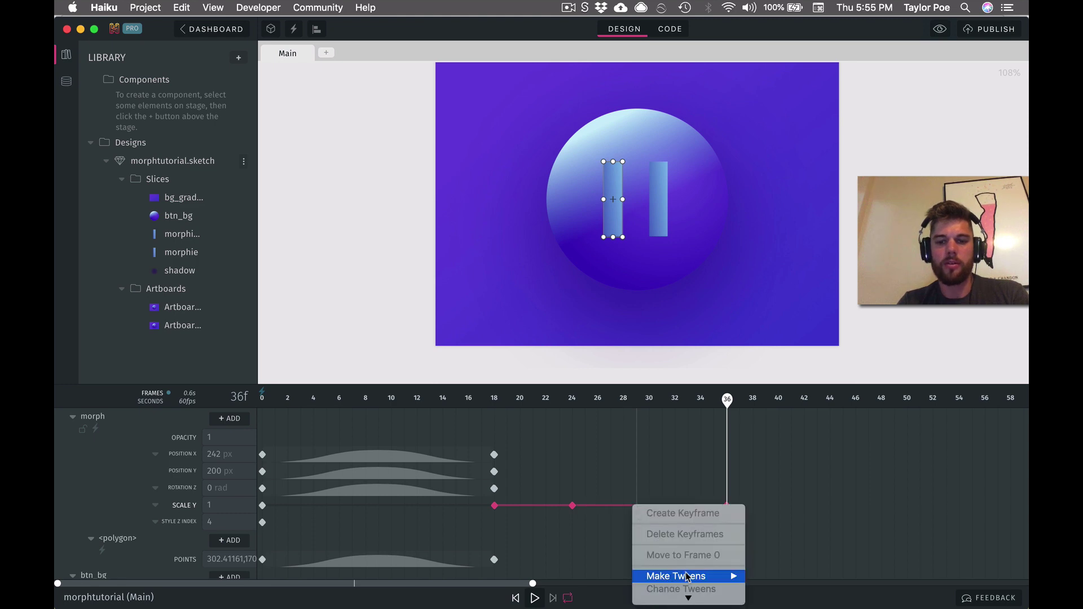
{"action": "mouse_move", "coordinate": [688, 576]}
{"action": "mouse_move", "coordinate": [790, 596]}
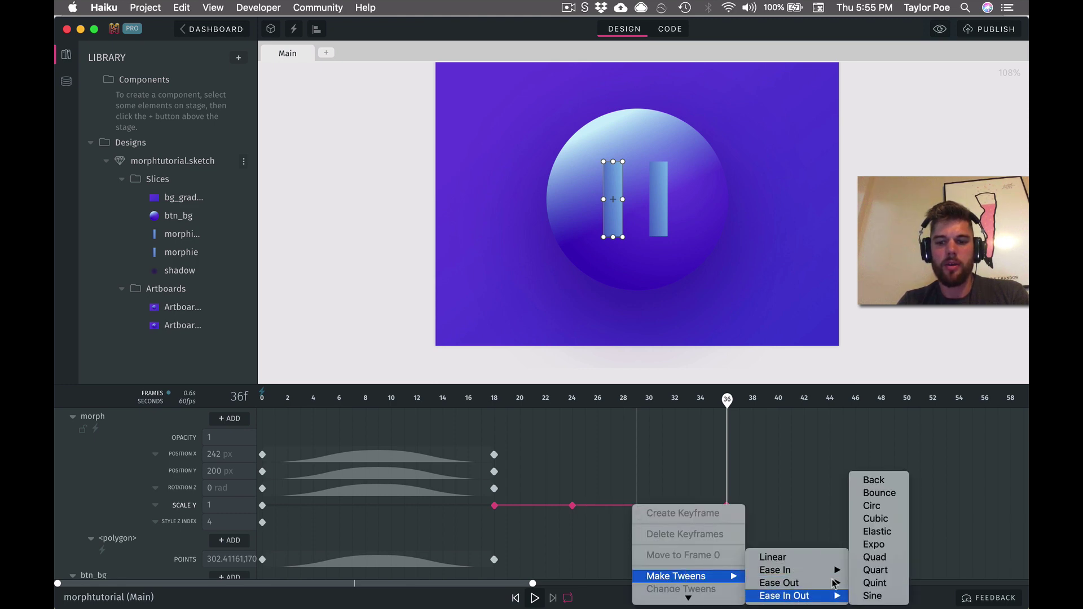
{"action": "left_click", "coordinate": [888, 519]}
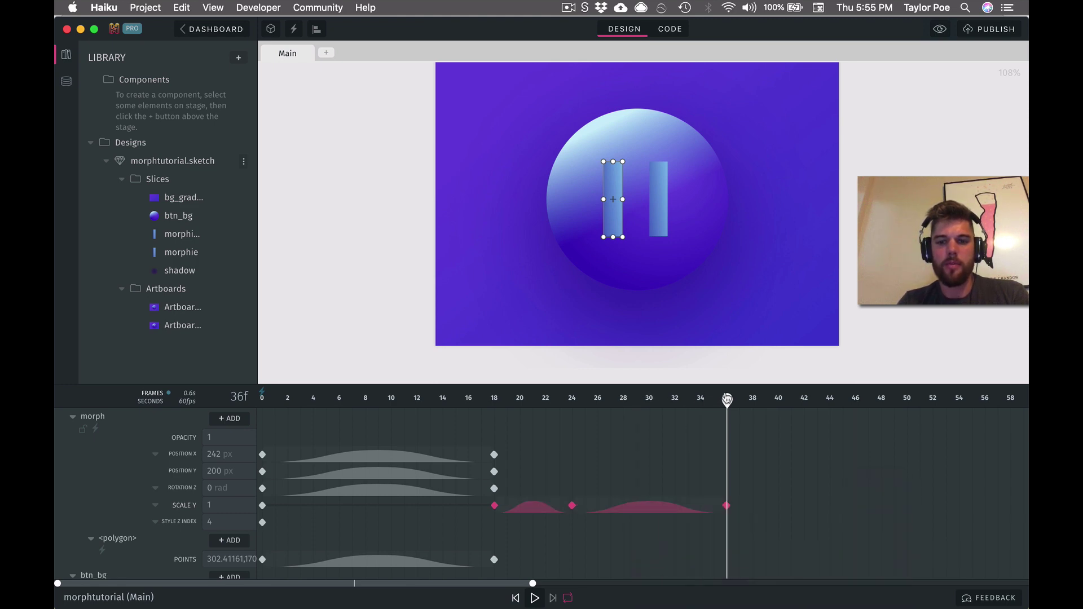
{"action": "left_click_drag", "start_coordinate": [727, 399], "coordinate": [584, 411]}
{"action": "scroll", "coordinate": [395, 508], "scroll_direction": "up", "scroll_amount": 4}
{"action": "scroll", "coordinate": [418, 539], "scroll_direction": "down", "scroll_amount": 3}
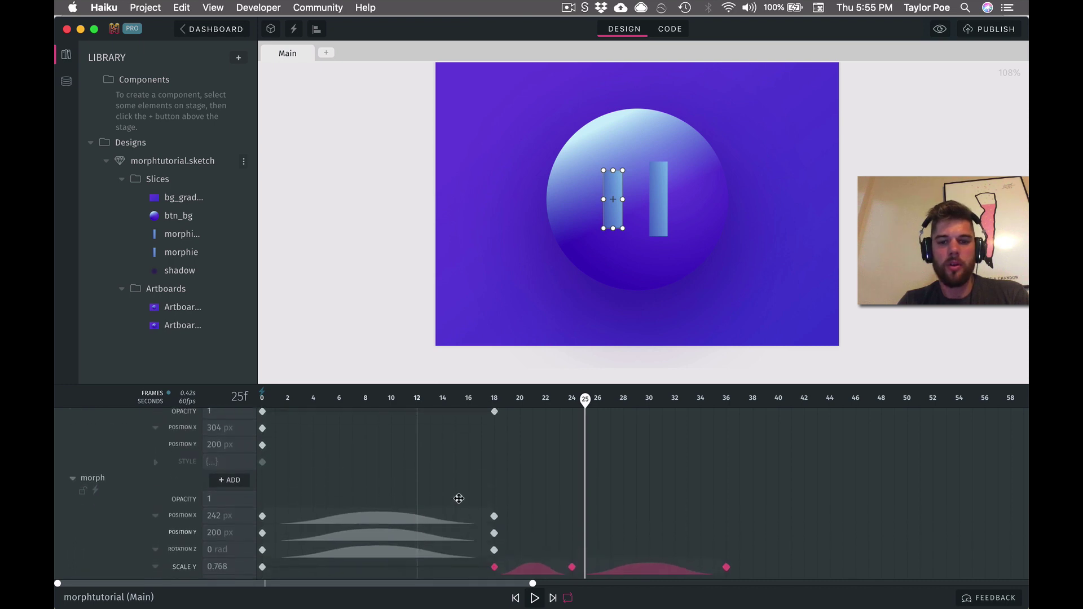
{"action": "left_click_drag", "start_coordinate": [585, 401], "coordinate": [649, 402]}
{"action": "scroll", "coordinate": [631, 511], "scroll_direction": "up", "scroll_amount": 1}
{"action": "scroll", "coordinate": [632, 511], "scroll_direction": "down", "scroll_amount": 2}
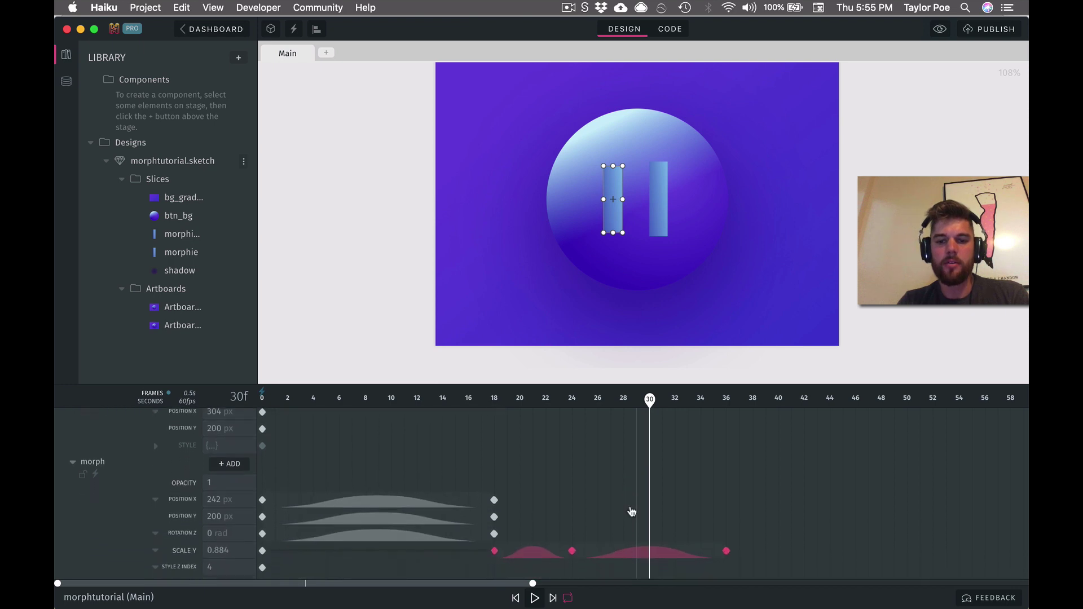
{"action": "scroll", "coordinate": [597, 503], "scroll_direction": "up", "scroll_amount": 2}
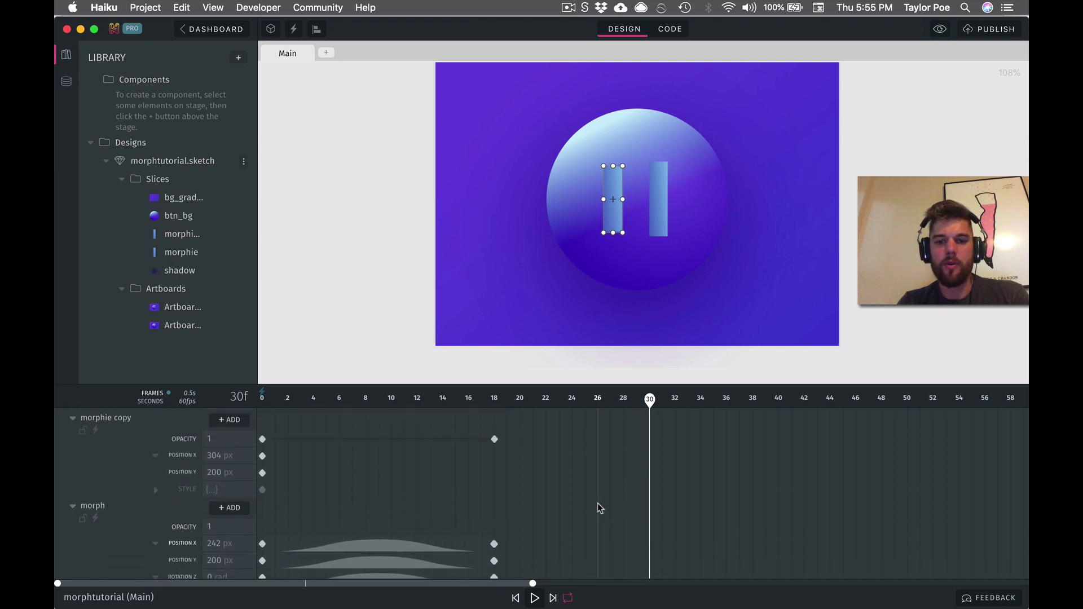
{"action": "scroll", "coordinate": [599, 505], "scroll_direction": "down", "scroll_amount": 3}
{"action": "left_click", "coordinate": [727, 399]}
{"action": "scroll", "coordinate": [669, 438], "scroll_direction": "up", "scroll_amount": 1}
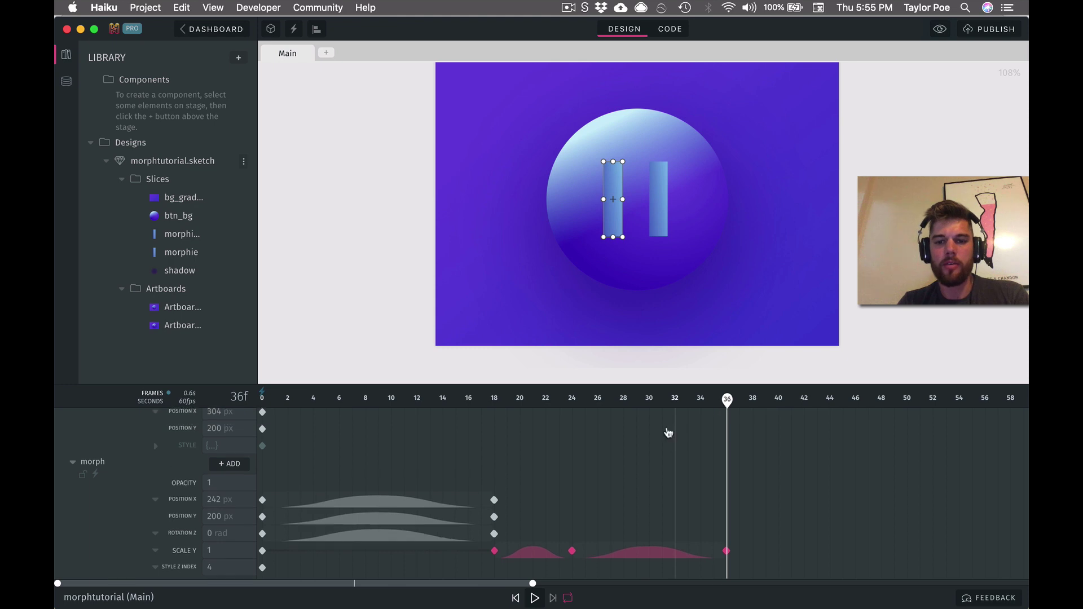
{"action": "left_click", "coordinate": [650, 399]}
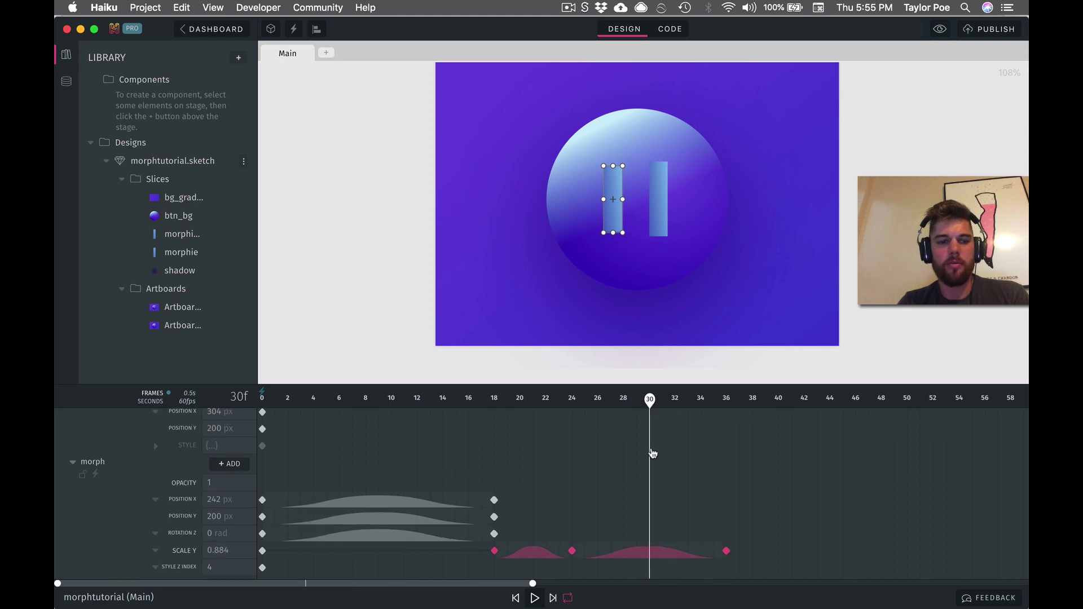
{"action": "scroll", "coordinate": [652, 454], "scroll_direction": "up", "scroll_amount": 3}
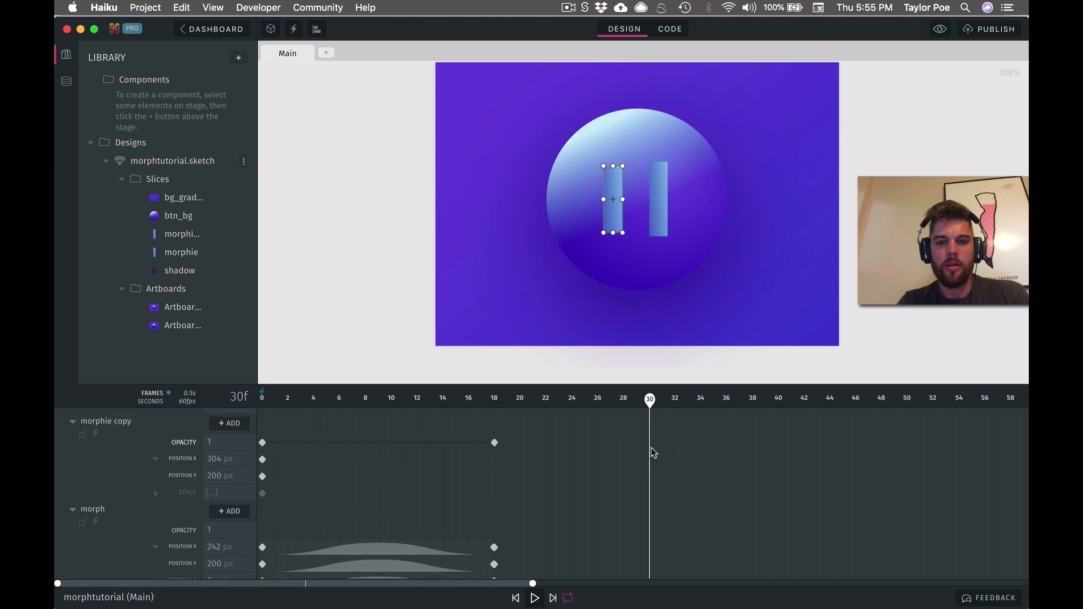
{"action": "scroll", "coordinate": [581, 511], "scroll_direction": "down", "scroll_amount": 7}
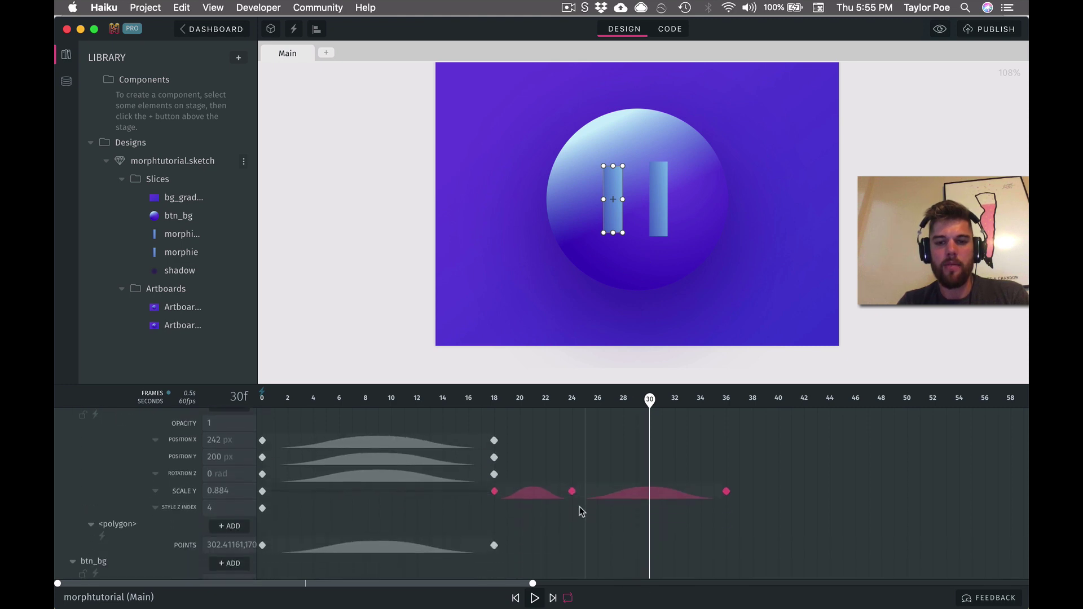
{"action": "scroll", "coordinate": [580, 506], "scroll_direction": "up", "scroll_amount": 10}
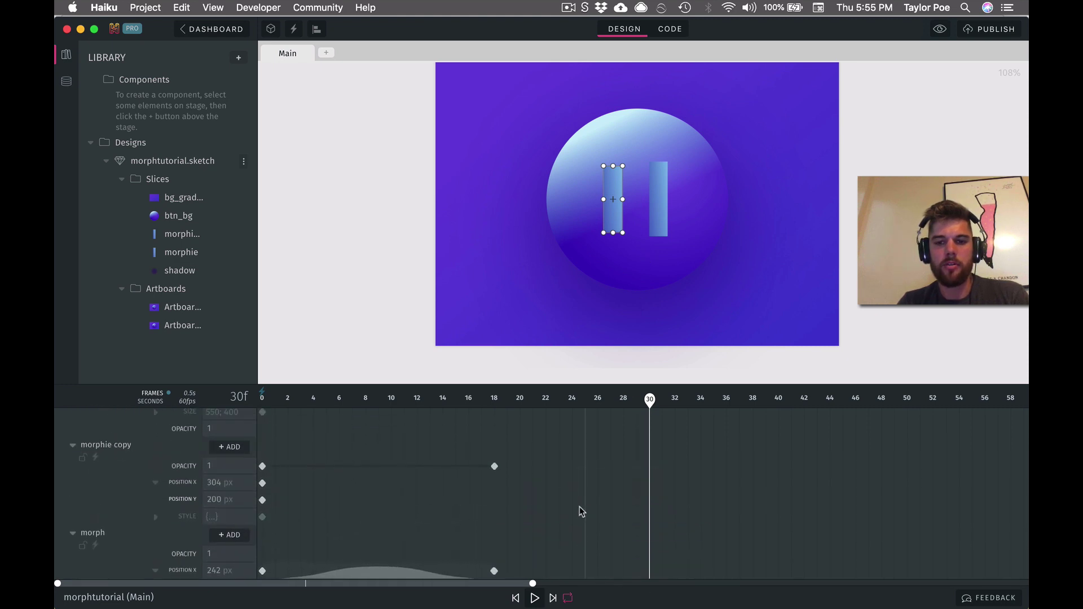
{"action": "scroll", "coordinate": [580, 506], "scroll_direction": "down", "scroll_amount": 2}
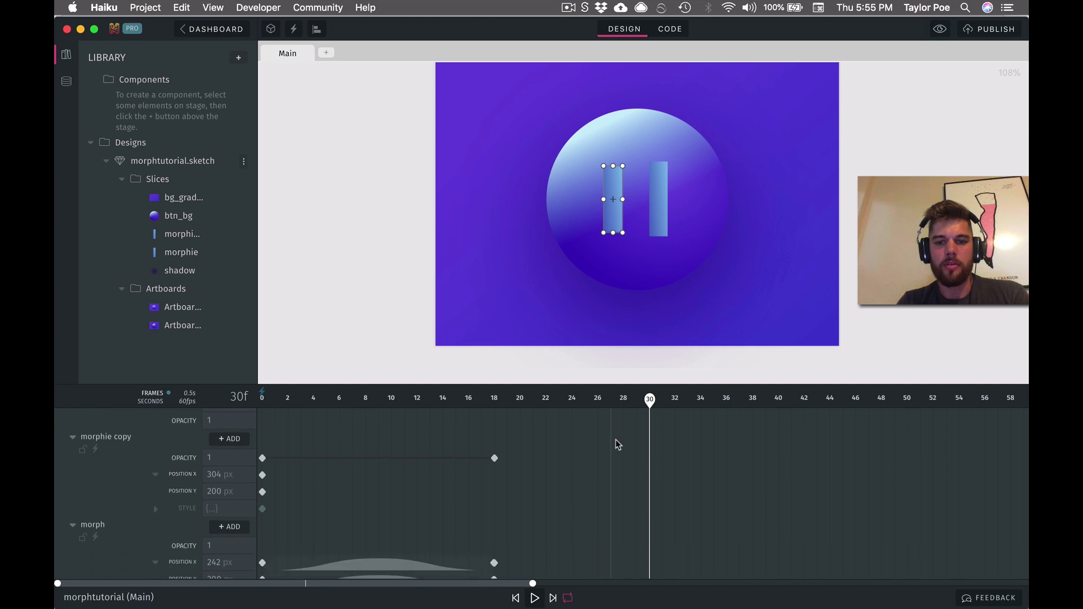
{"action": "scroll", "coordinate": [624, 483], "scroll_direction": "down", "scroll_amount": 2}
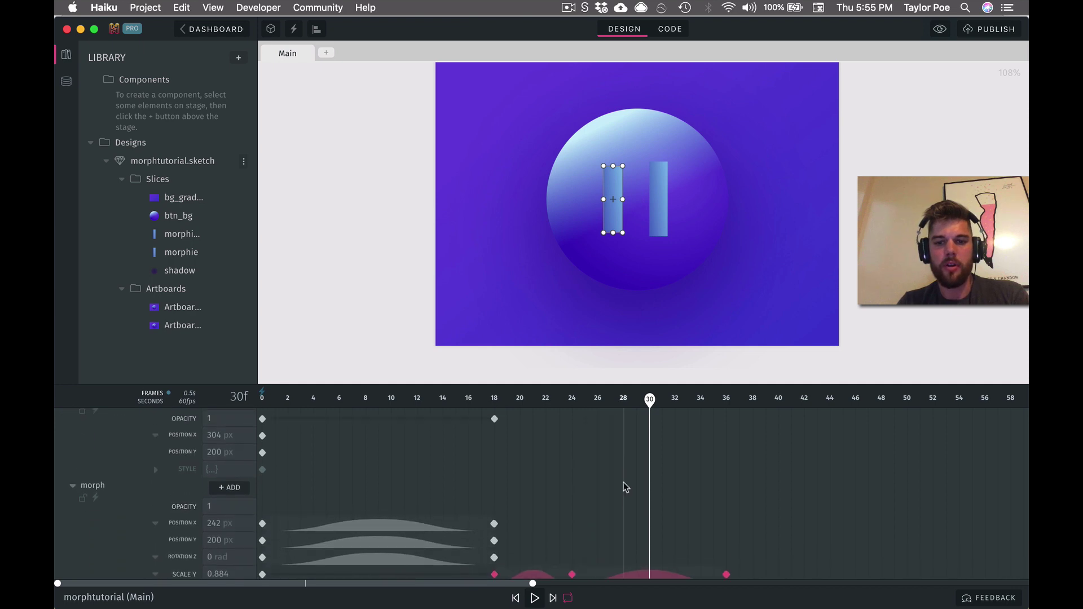
- Shrink the right pause bar and commit the left bar's Scale Y of 0.750 at frame 24
{"action": "left_click", "coordinate": [659, 212]}
{"action": "left_click_drag", "start_coordinate": [659, 158], "coordinate": [658, 164]}
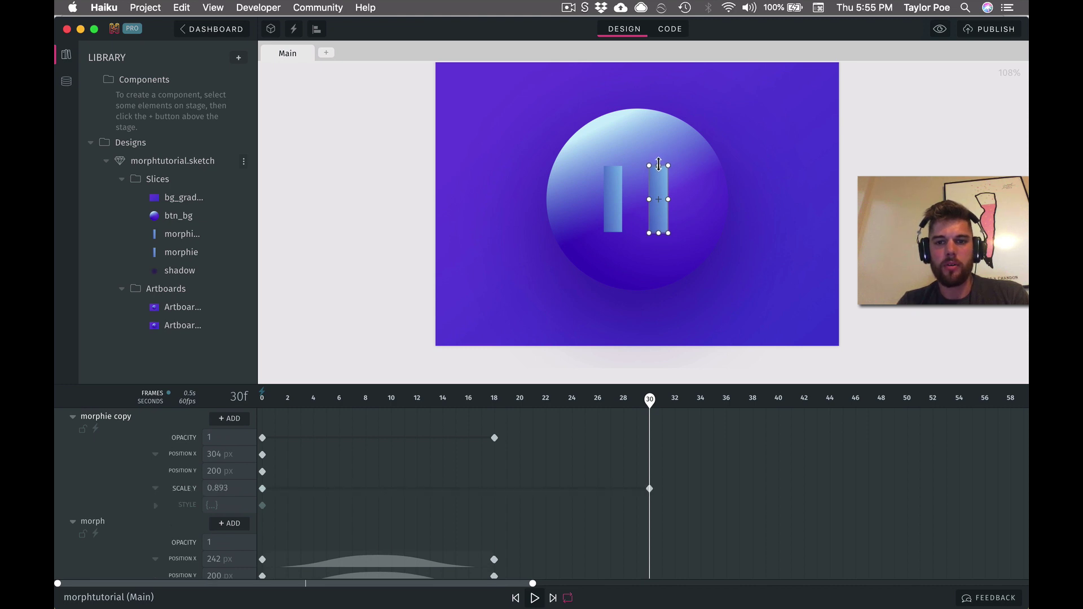
{"action": "scroll", "coordinate": [551, 441], "scroll_direction": "down", "scroll_amount": 3}
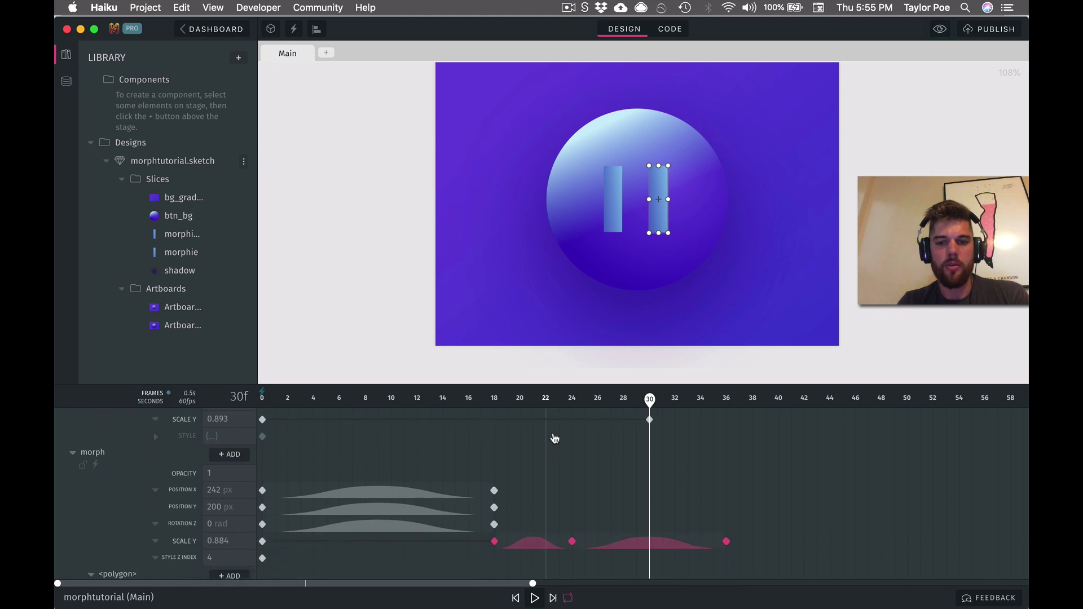
{"action": "left_click", "coordinate": [572, 399]}
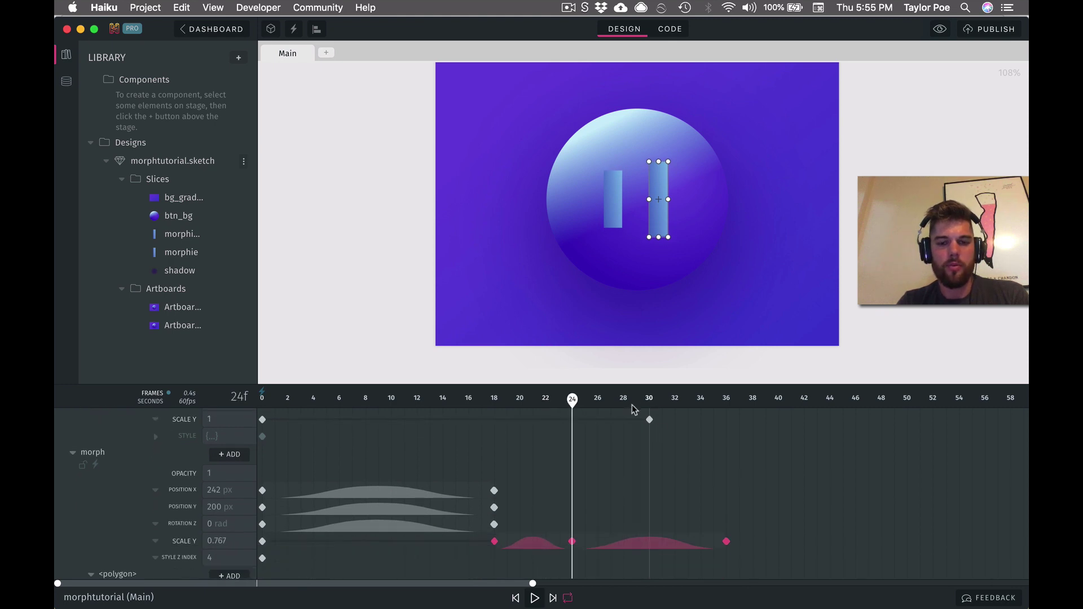
{"action": "left_click", "coordinate": [219, 546]}
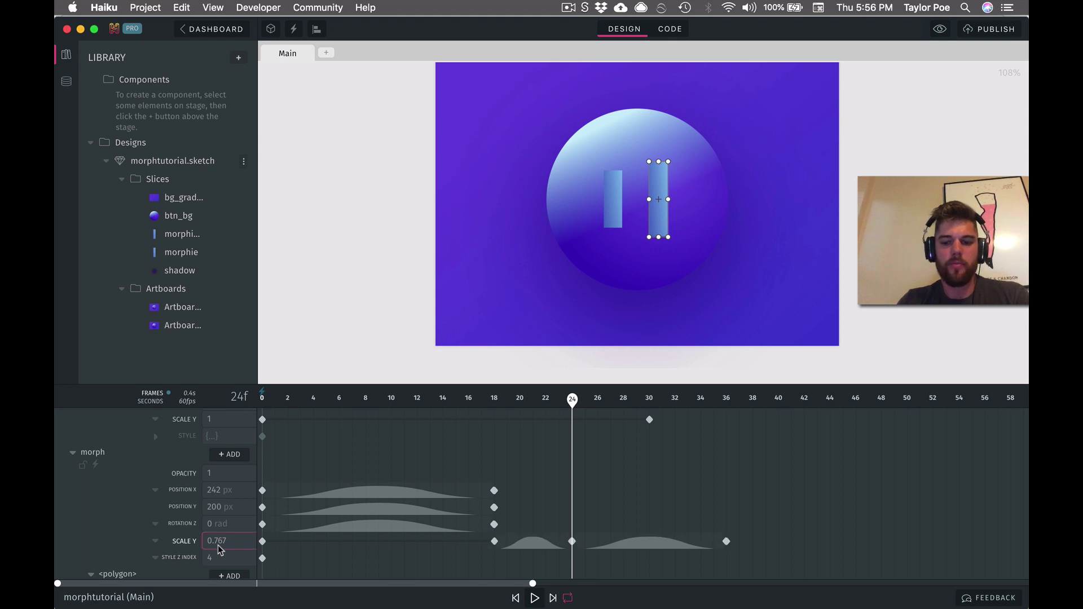
{"action": "left_click", "coordinate": [218, 546]}
{"action": "key", "text": "Return"}
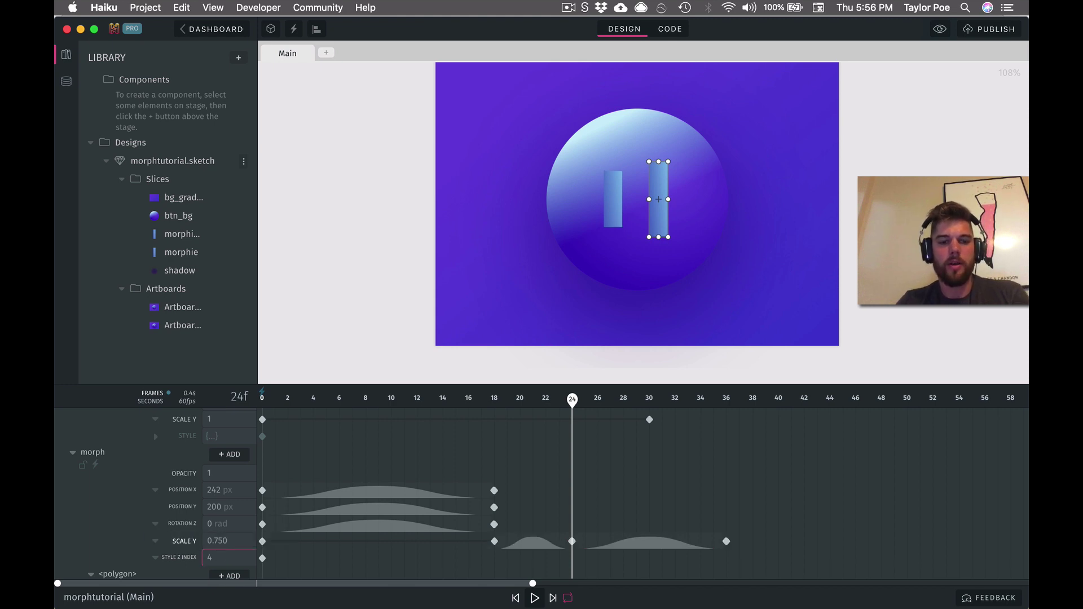
- Keyframe the right bar's Scale Y at 0.75 on frame 30 and 1 on frames 18 and 36
{"action": "left_click", "coordinate": [650, 399]}
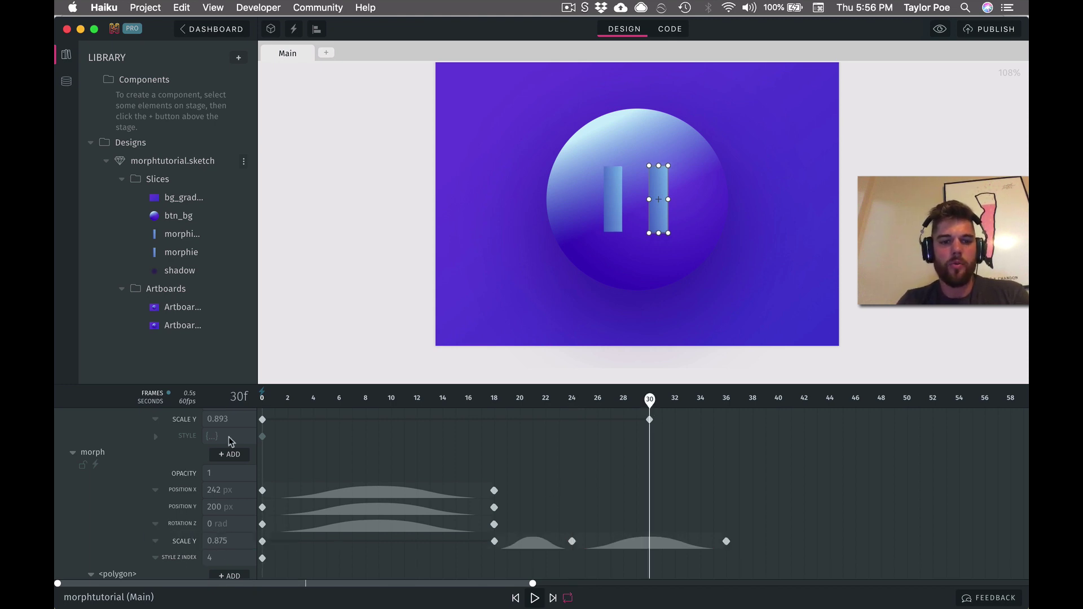
{"action": "left_click", "coordinate": [228, 420]}
{"action": "type", "text": ".75"}
{"action": "key", "text": "Return"}
{"action": "scroll", "coordinate": [598, 455], "scroll_direction": "up", "scroll_amount": 2}
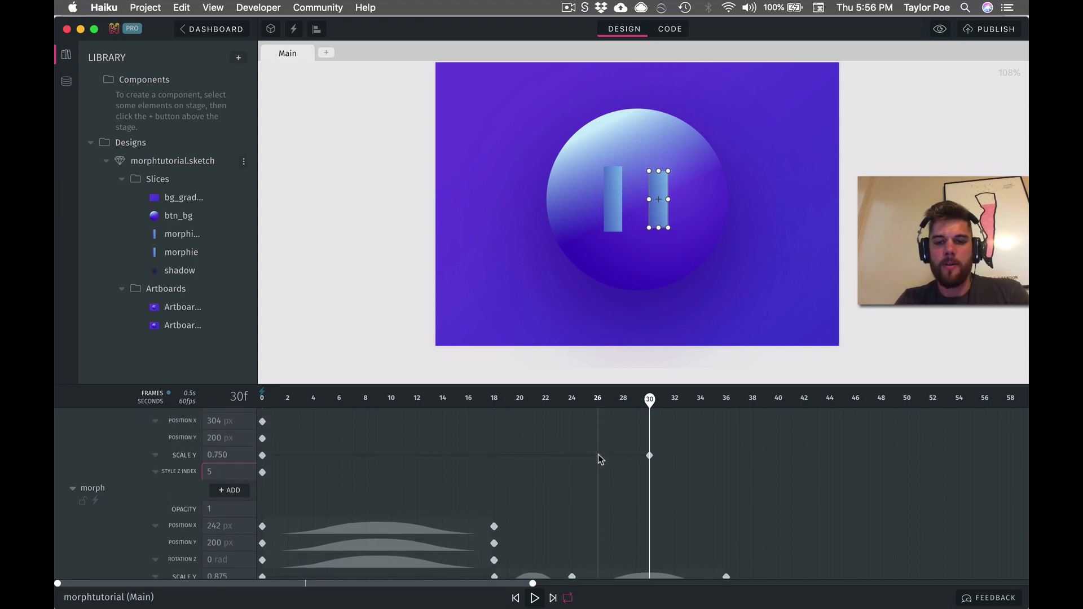
{"action": "left_click", "coordinate": [495, 399]}
{"action": "left_click", "coordinate": [237, 455]}
{"action": "type", "text": "1"}
{"action": "key", "text": "Return"}
{"action": "left_click", "coordinate": [725, 405]}
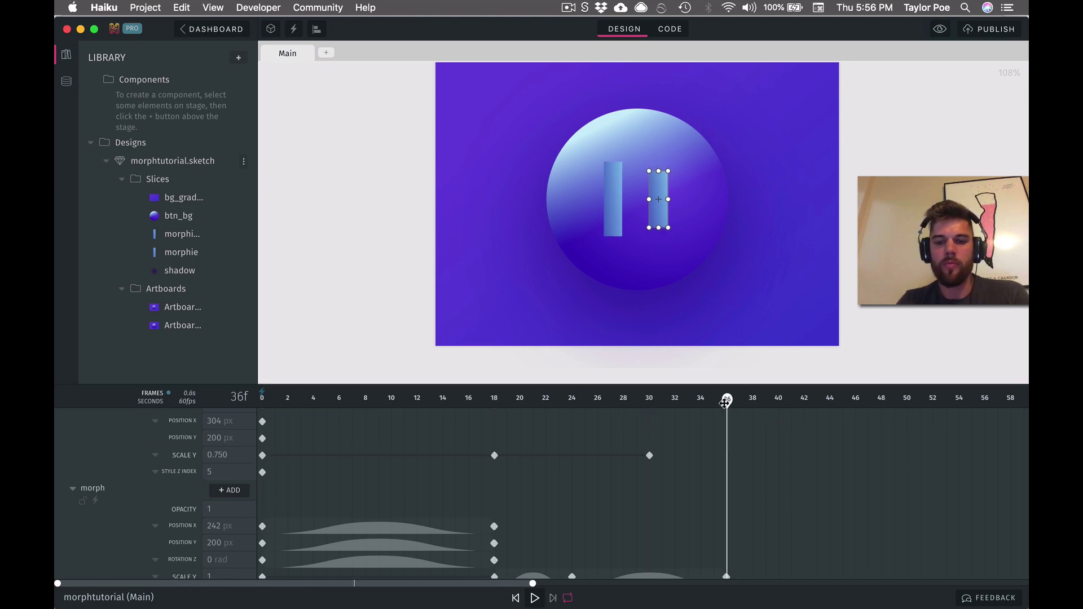
{"action": "left_click", "coordinate": [226, 455]}
{"action": "type", "text": "1"}
{"action": "key", "text": "Return"}
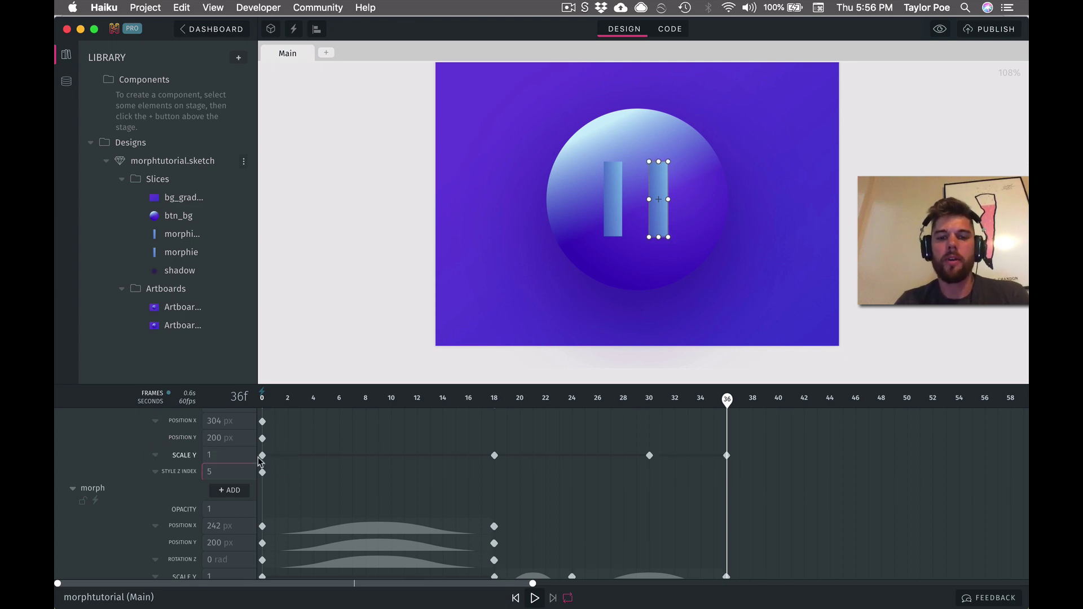
- Turn the right bar's two Scale Y transitions into Ease In Out Cubic tweens
{"action": "left_click", "coordinate": [558, 456]}
{"action": "left_click", "coordinate": [692, 456], "text": "shift"}
{"action": "right_click", "coordinate": [692, 455]}
{"action": "mouse_move", "coordinate": [739, 525]}
{"action": "mouse_move", "coordinate": [867, 558]}
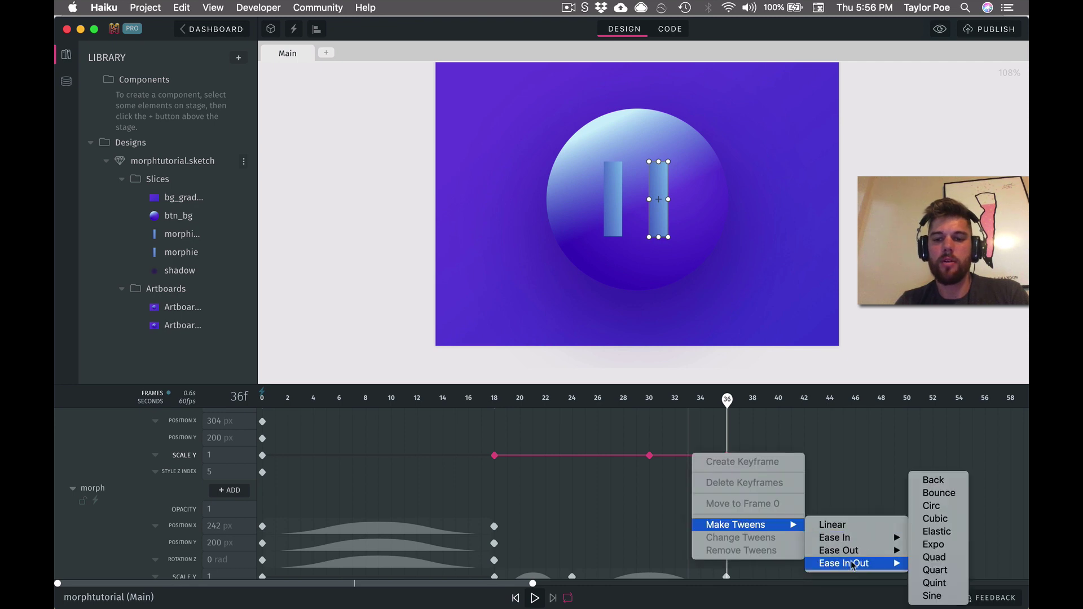
{"action": "left_click", "coordinate": [935, 519]}
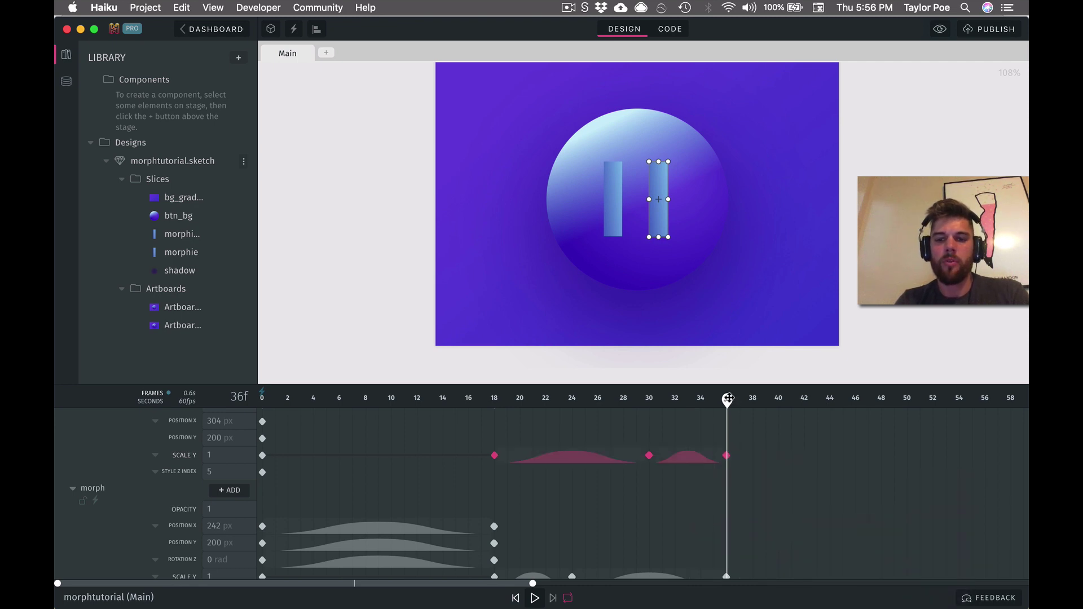
- Scrub through the squash animation and deselect the Scale Y keyframes
{"action": "left_click_drag", "start_coordinate": [653, 412], "coordinate": [507, 431]}
{"action": "left_click", "coordinate": [539, 505]}
{"action": "scroll", "coordinate": [539, 504], "scroll_direction": "down", "scroll_amount": 2}
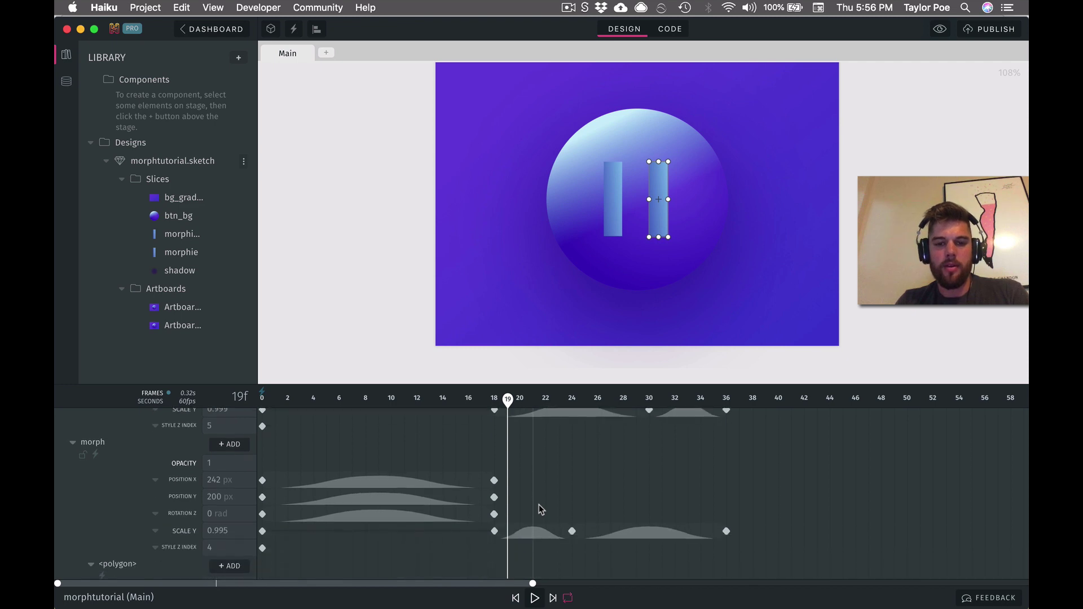
{"action": "scroll", "coordinate": [522, 441], "scroll_direction": "up", "scroll_amount": 2}
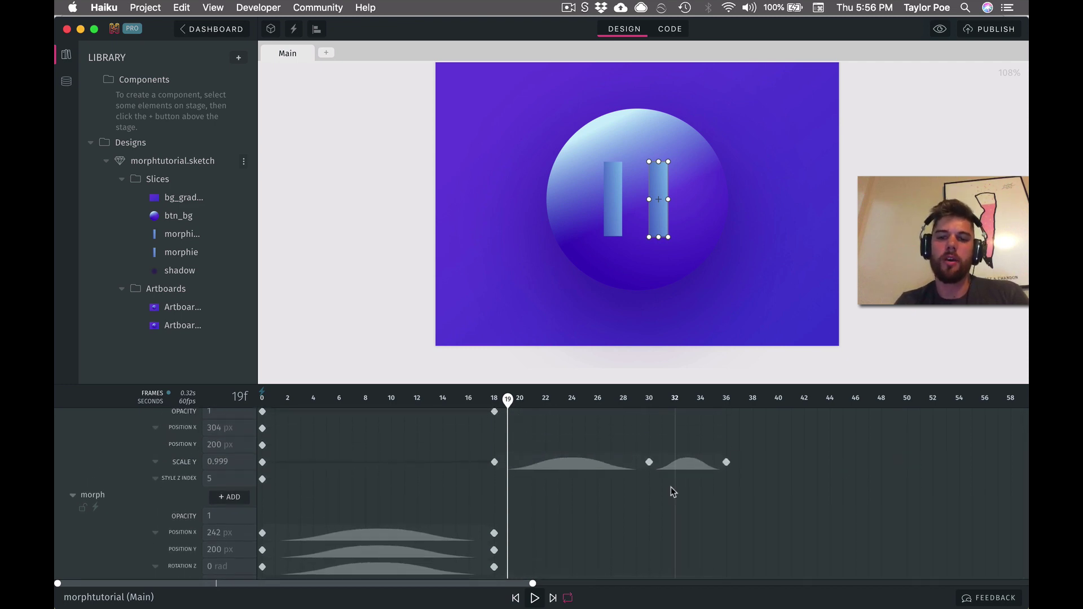
{"action": "scroll", "coordinate": [671, 487], "scroll_direction": "right", "scroll_amount": 3}
{"action": "scroll", "coordinate": [671, 486], "scroll_direction": "left", "scroll_amount": 3}
{"action": "scroll", "coordinate": [671, 487], "scroll_direction": "down", "scroll_amount": 2}
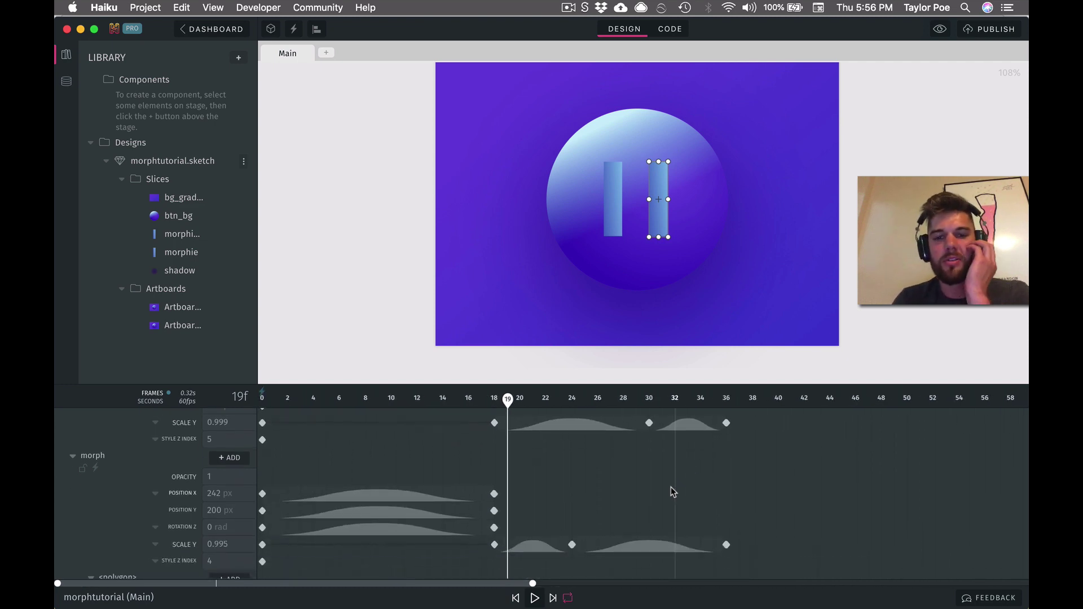
{"action": "scroll", "coordinate": [674, 492], "scroll_direction": "up", "scroll_amount": 2}
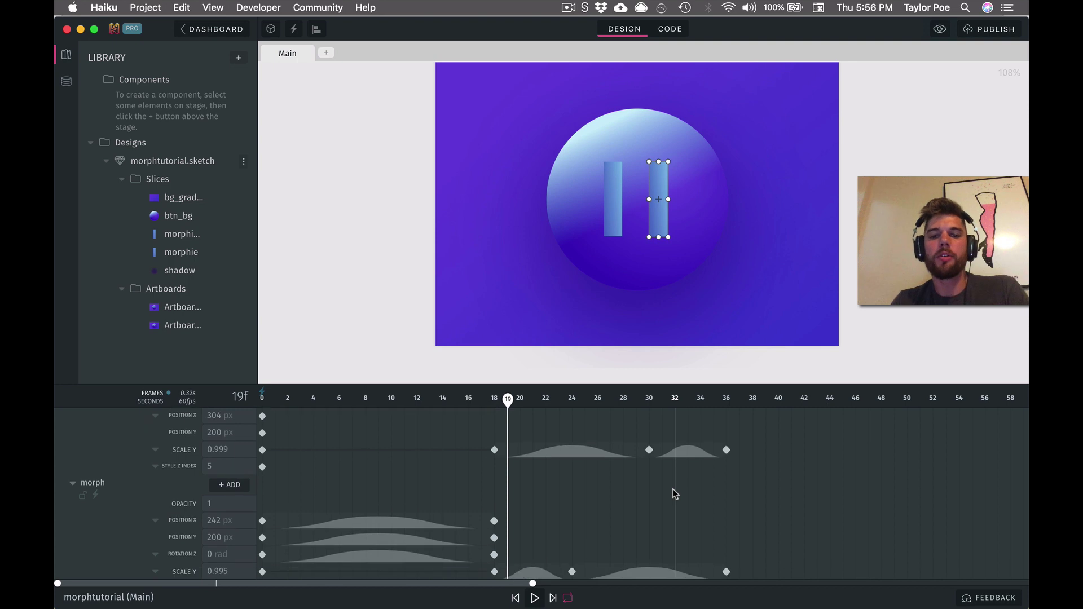
- Review the bars around frame 34, then open the Frame 36 Actions editor
{"action": "left_click_drag", "start_coordinate": [509, 400], "coordinate": [725, 399]}
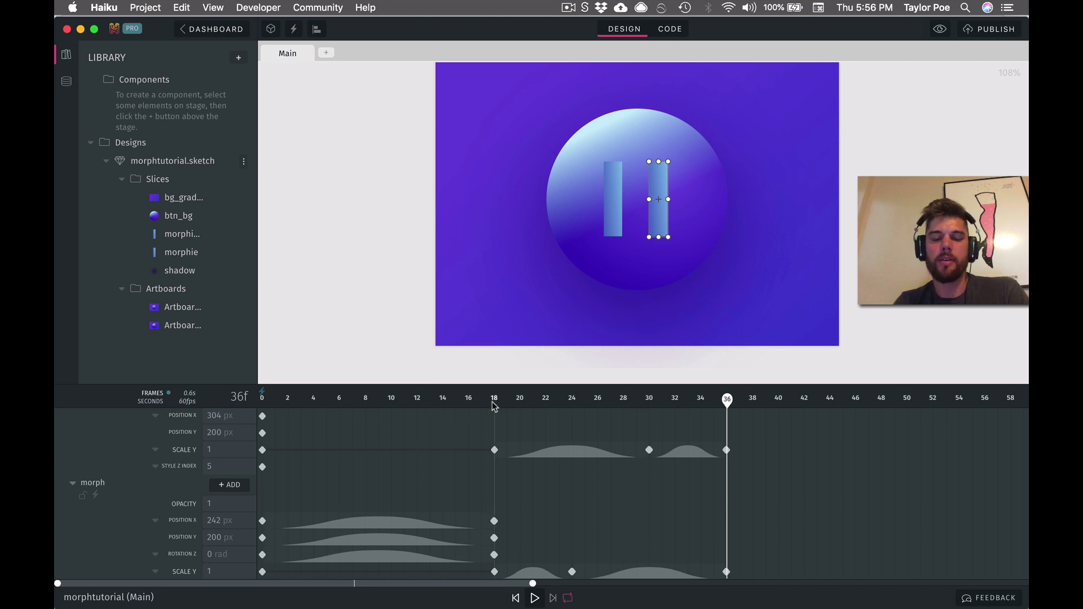
{"action": "left_click_drag", "start_coordinate": [700, 415], "coordinate": [598, 424]}
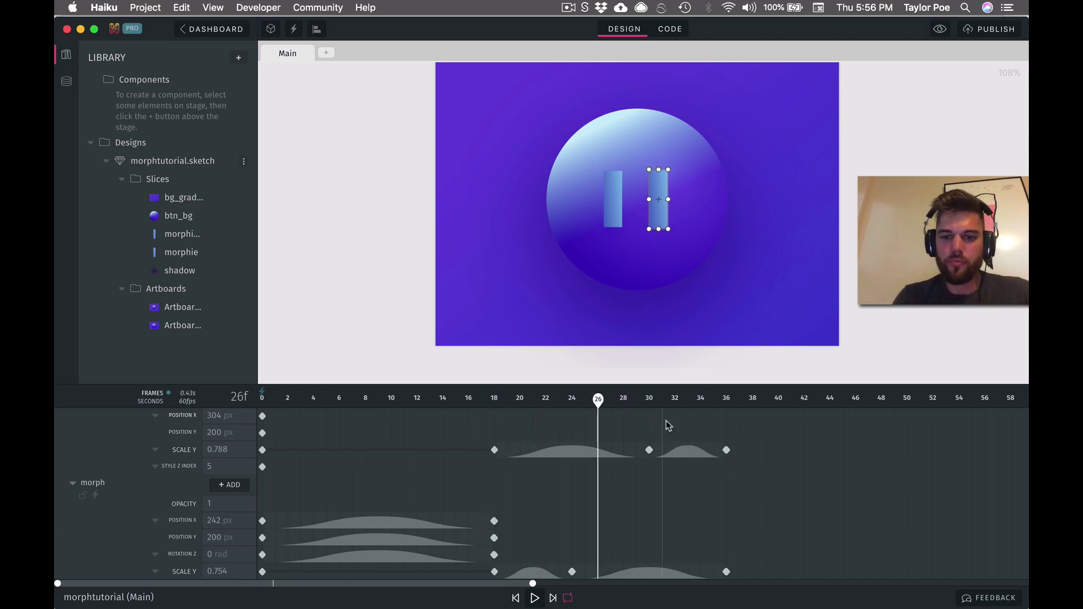
{"action": "left_click", "coordinate": [727, 393]}
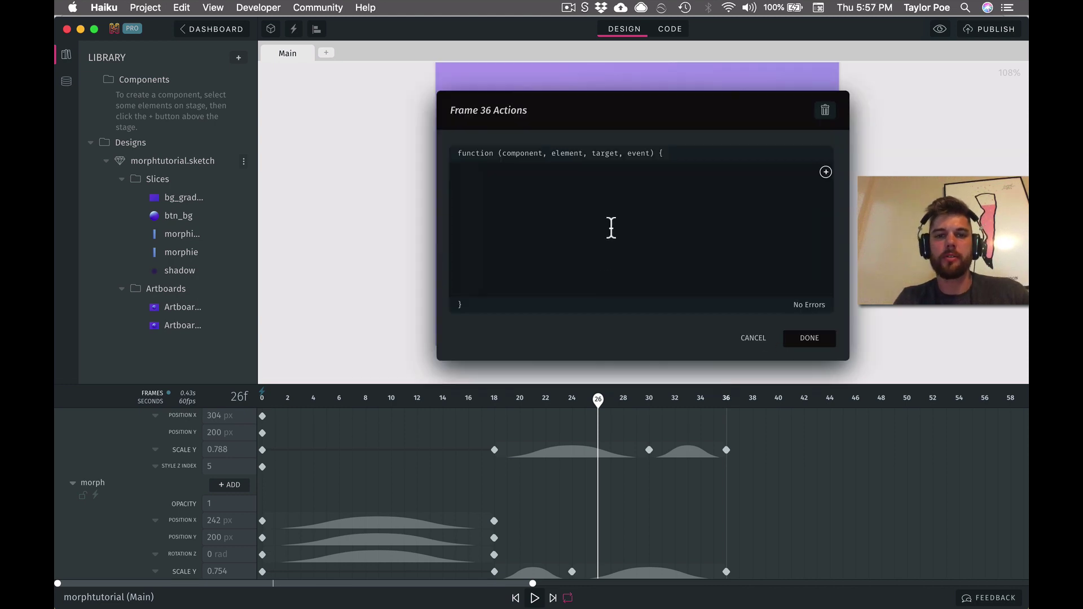
- Add a this.gotoAndPlay(18) action at frame 36, then scrub back to check the loop
{"action": "left_click", "coordinate": [825, 172]}
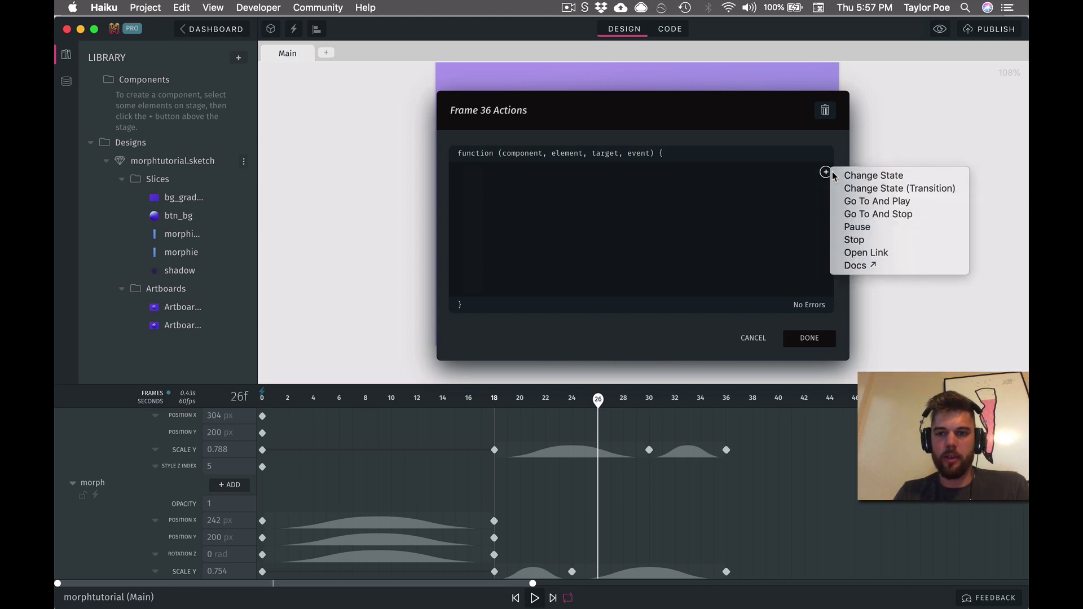
{"action": "left_click", "coordinate": [877, 201]}
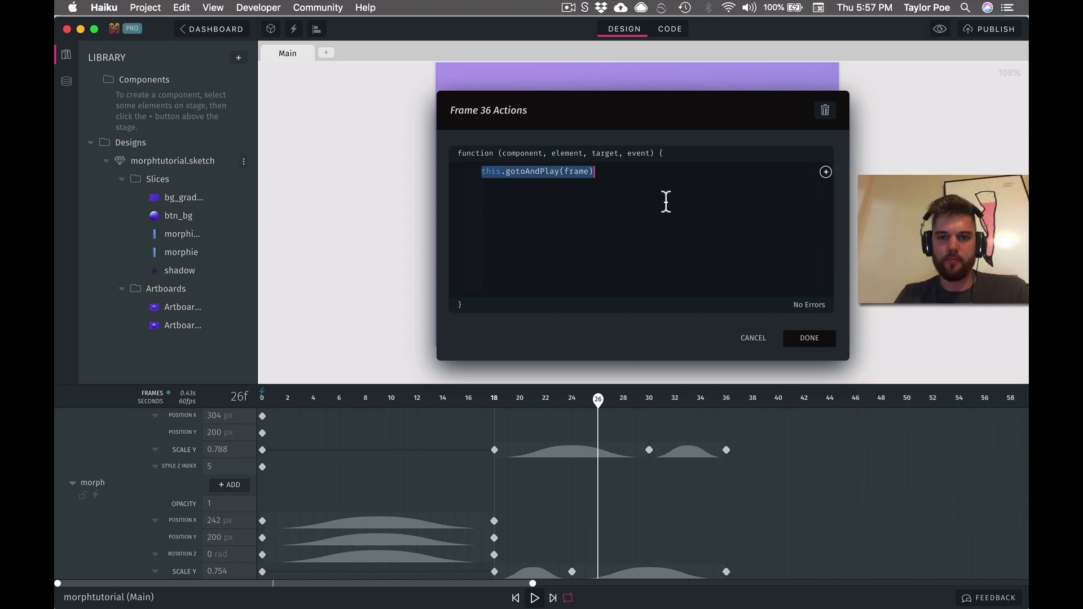
{"action": "left_click", "coordinate": [586, 179]}
{"action": "double_click", "coordinate": [587, 180]}
{"action": "type", "text": "18"}
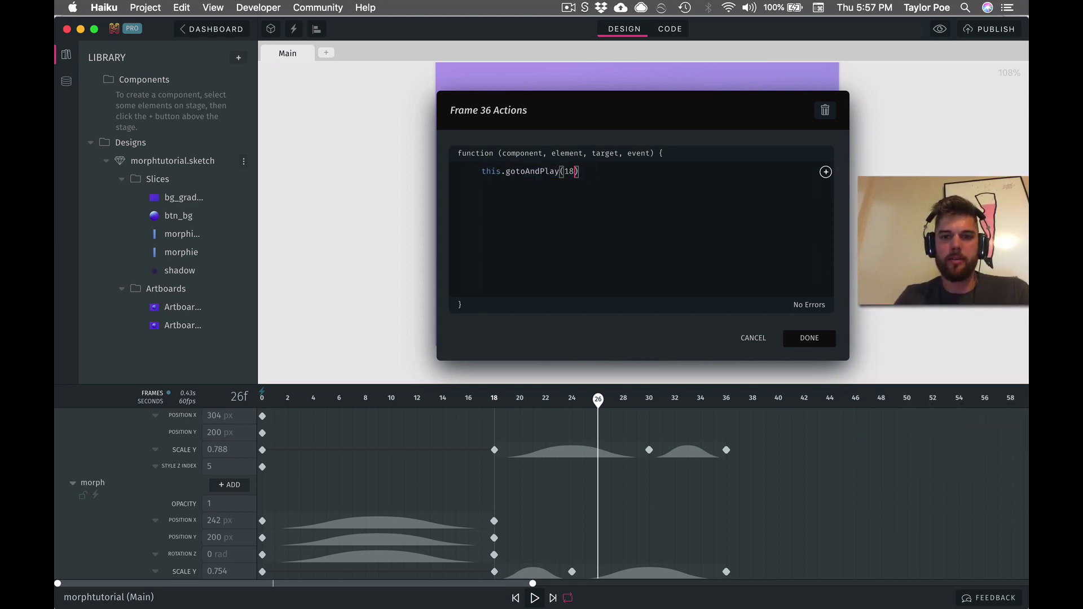
{"action": "left_click", "coordinate": [809, 337]}
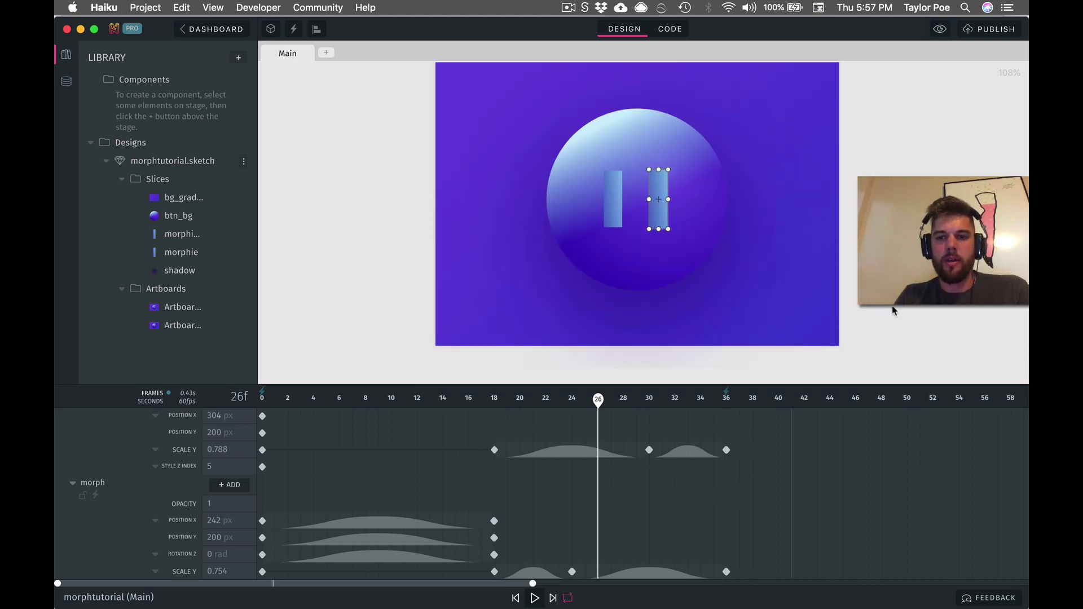
{"action": "key", "text": "Escape"}
{"action": "left_click_drag", "start_coordinate": [596, 400], "coordinate": [275, 411]}
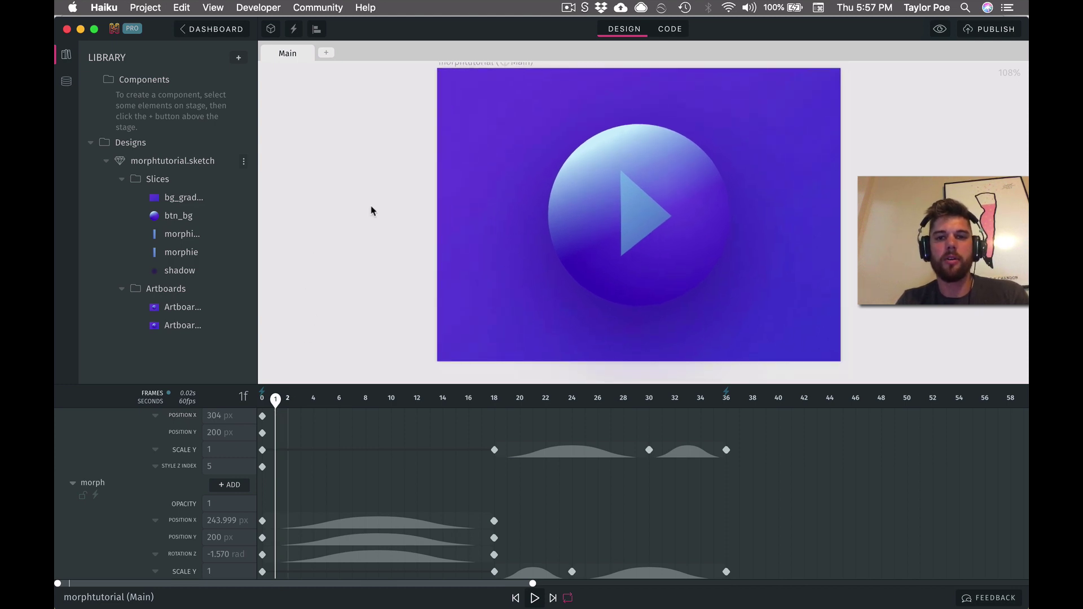
- Give btn_bg a Click action that runs this.gotoAndPlay(1)
{"action": "left_click", "coordinate": [590, 158]}
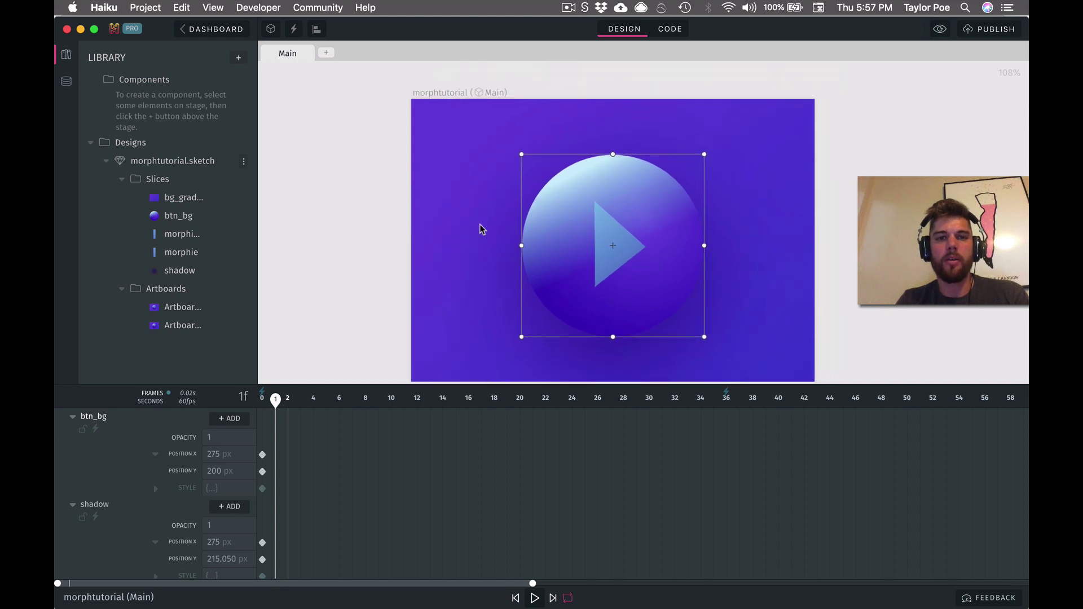
{"action": "left_click", "coordinate": [294, 30]}
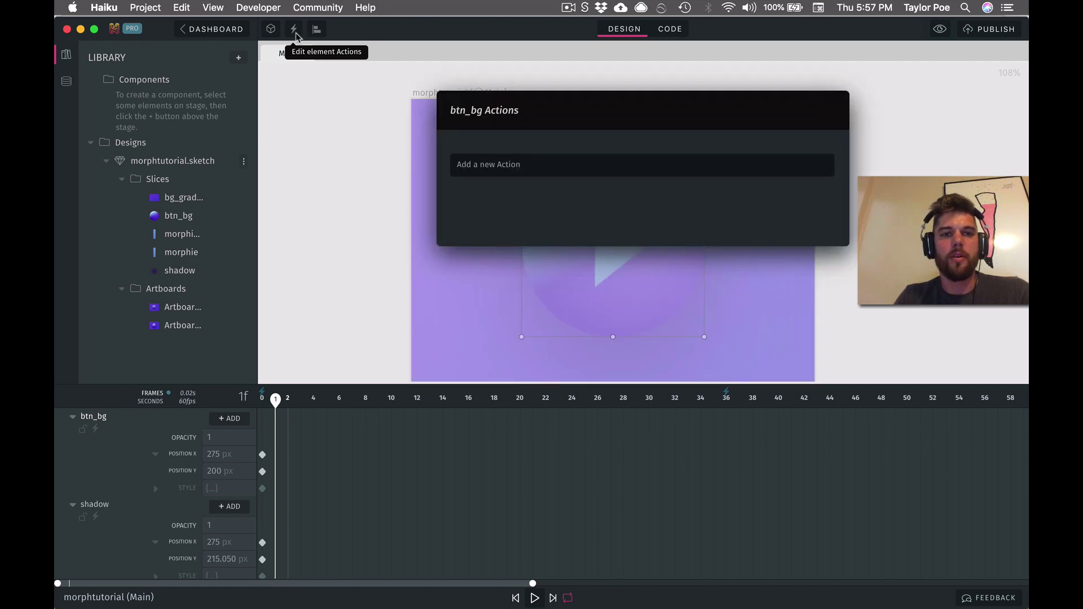
{"action": "left_click", "coordinate": [626, 175]}
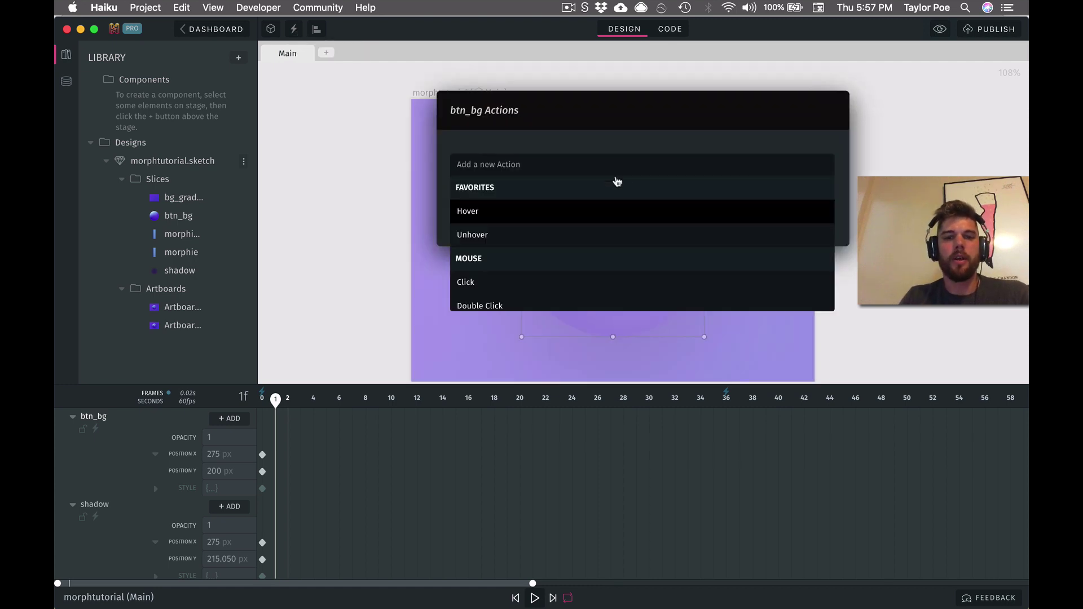
{"action": "left_click", "coordinate": [525, 285]}
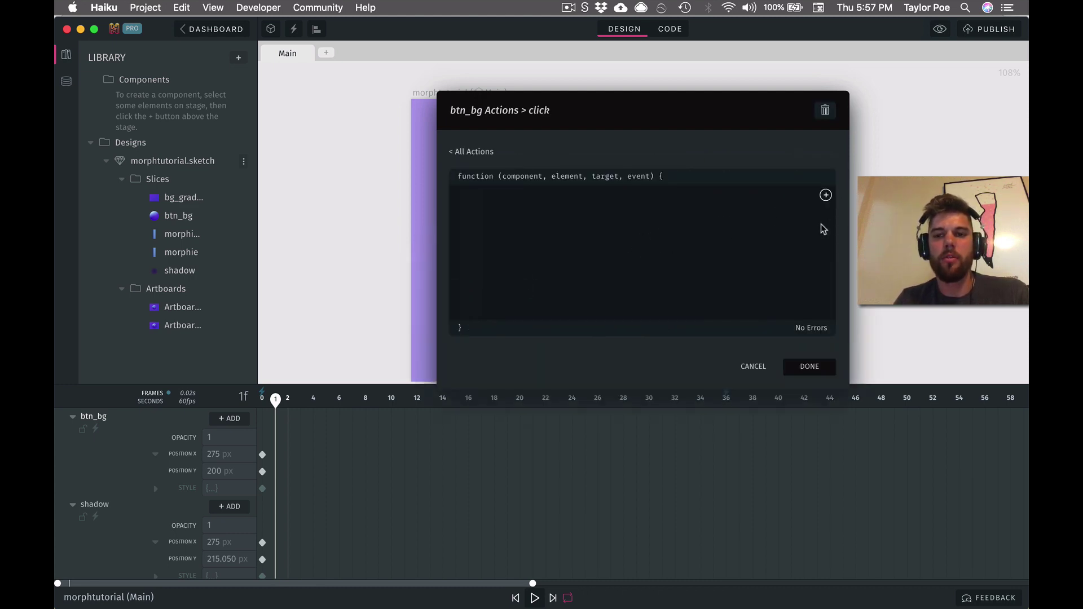
{"action": "left_click", "coordinate": [826, 197]}
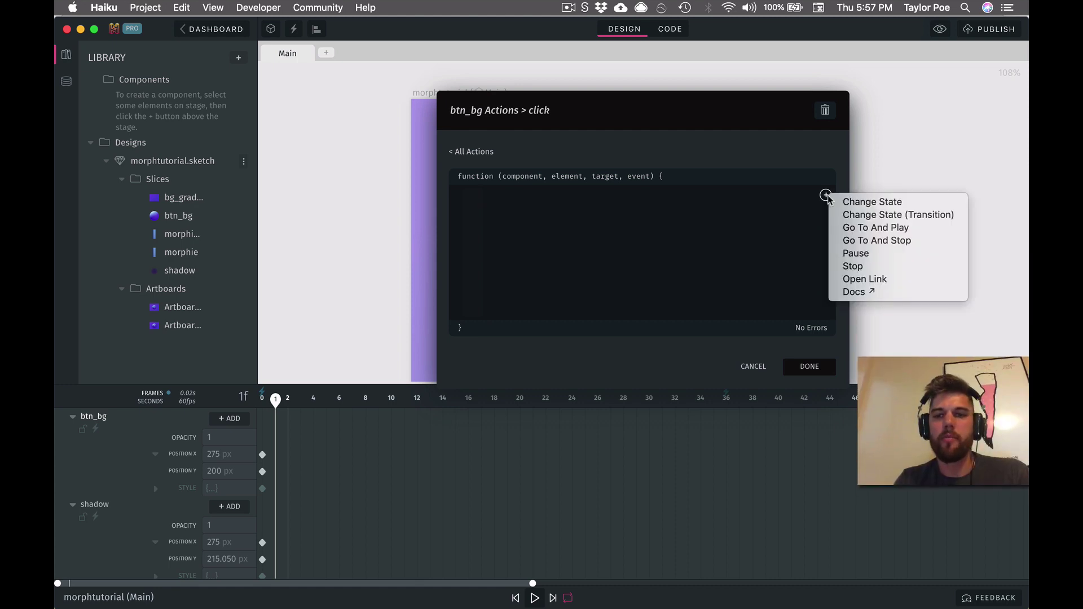
{"action": "left_click", "coordinate": [871, 227]}
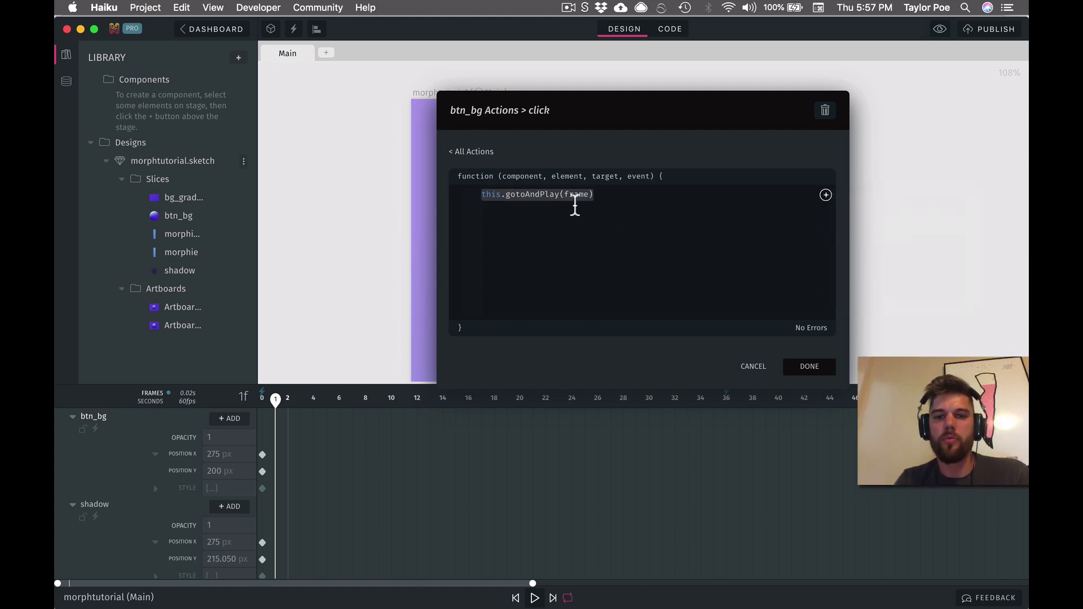
{"action": "double_click", "coordinate": [580, 195]}
{"action": "type", "text": "1"}
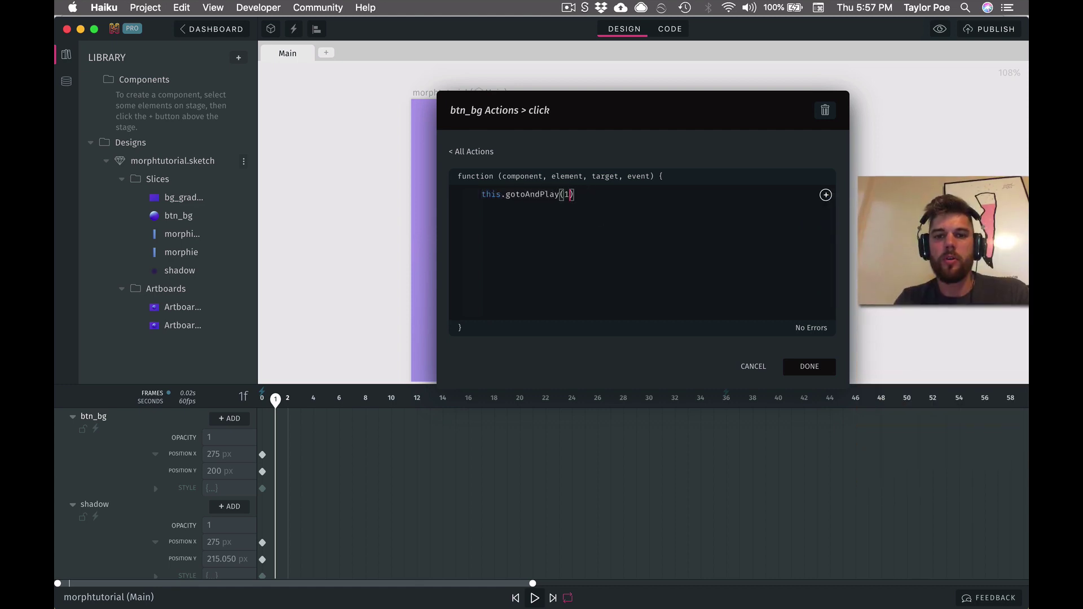
{"action": "left_click", "coordinate": [805, 368]}
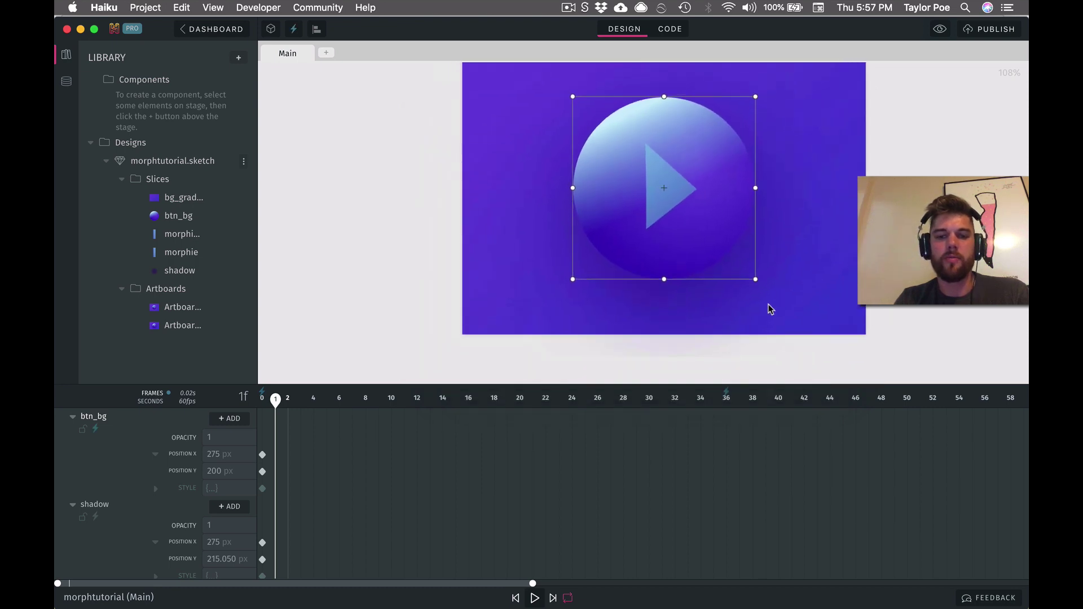
{"action": "scroll", "coordinate": [512, 542], "scroll_direction": "down", "scroll_amount": 5}
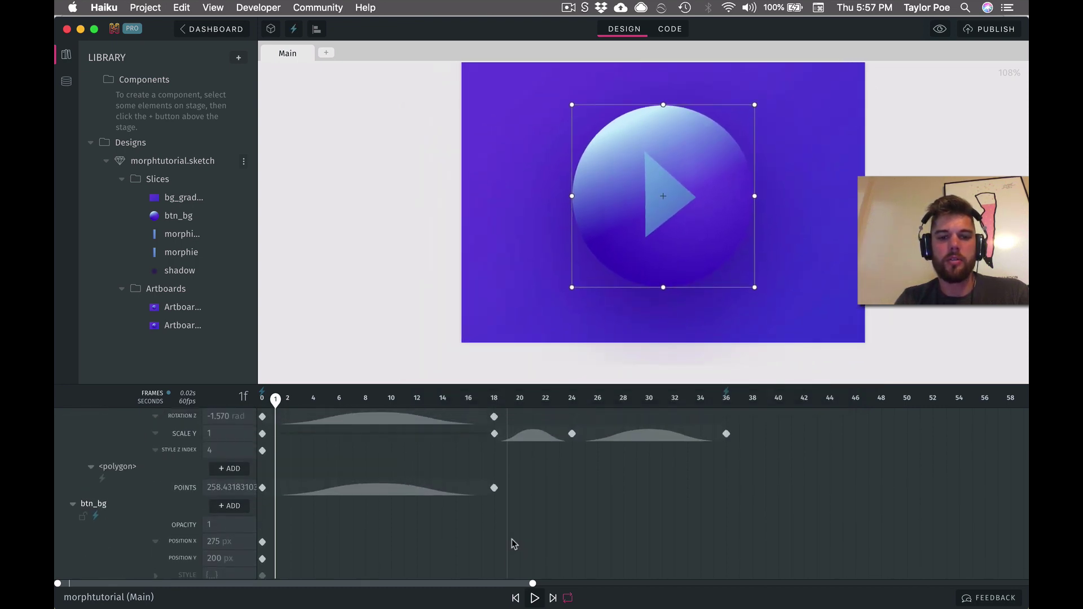
{"action": "scroll", "coordinate": [512, 543], "scroll_direction": "up", "scroll_amount": 5}
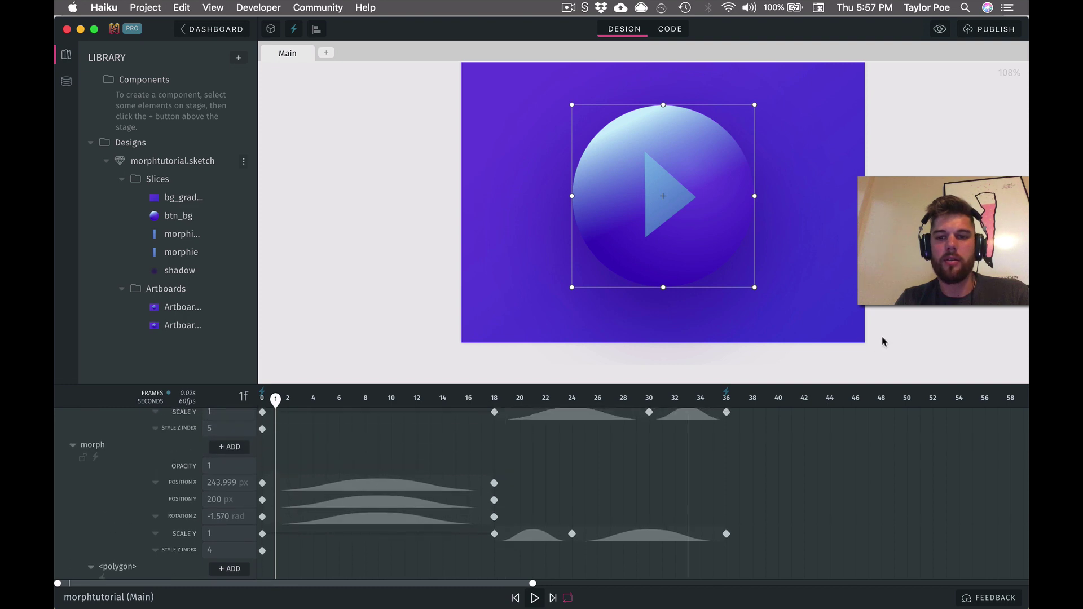
{"action": "left_click", "coordinate": [932, 333]}
{"action": "left_click", "coordinate": [940, 30]}
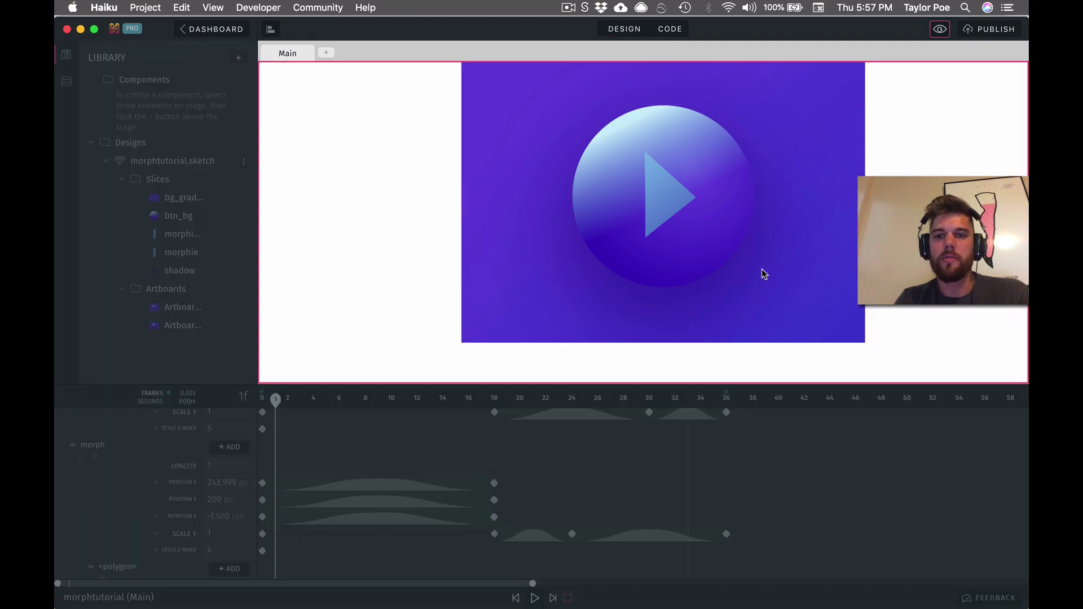
{"action": "left_click", "coordinate": [725, 227]}
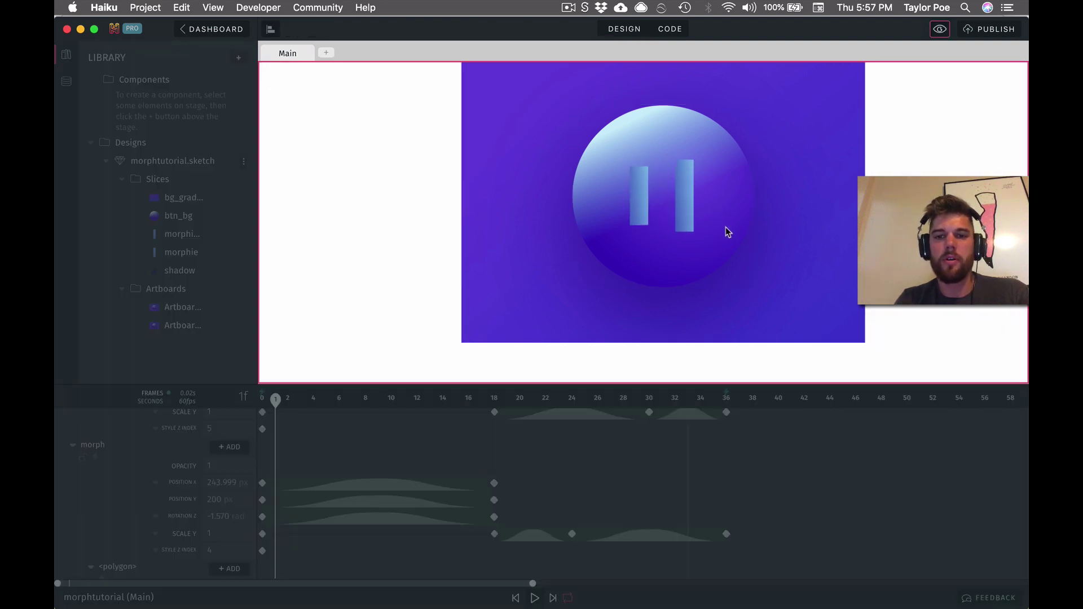
{"action": "left_click", "coordinate": [940, 30]}
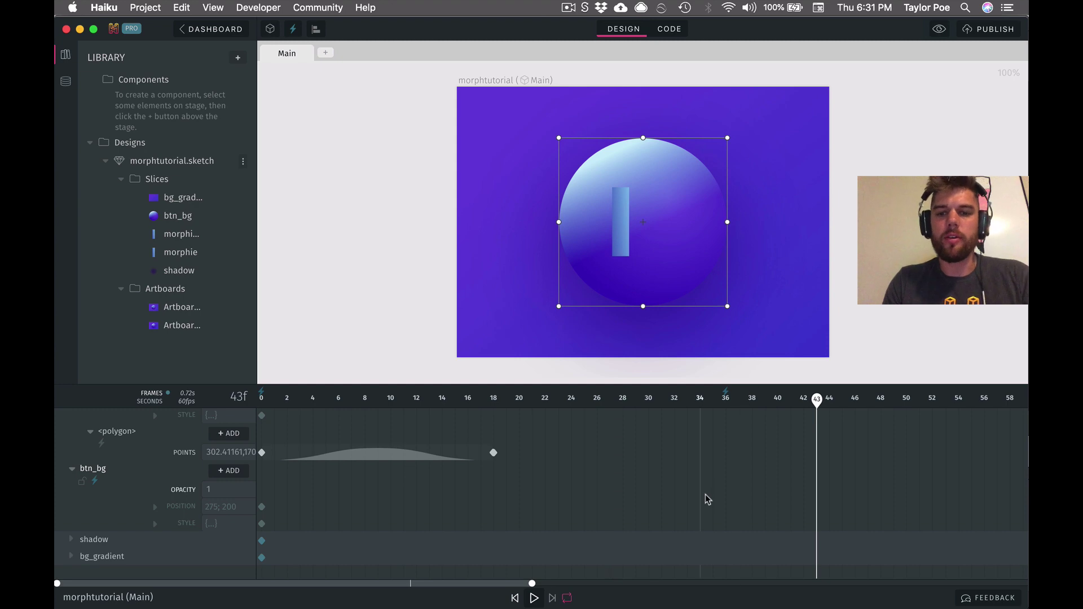
- Keyframe the morph bar's Position X, Position Y, Rotation Z and Points at frame 36, then preview past it
{"action": "scroll", "coordinate": [707, 500], "scroll_direction": "up", "scroll_amount": 2}
{"action": "scroll", "coordinate": [705, 496], "scroll_direction": "up", "scroll_amount": 2}
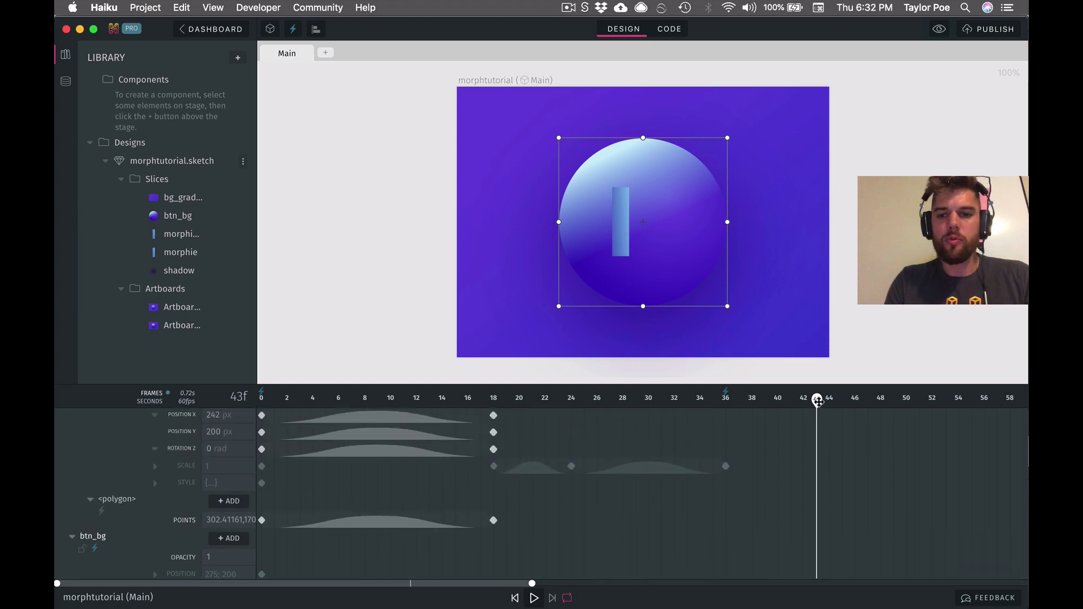
{"action": "left_click_drag", "start_coordinate": [816, 399], "coordinate": [727, 401]}
{"action": "scroll", "coordinate": [660, 483], "scroll_direction": "up", "scroll_amount": 3}
{"action": "left_click", "coordinate": [236, 469]}
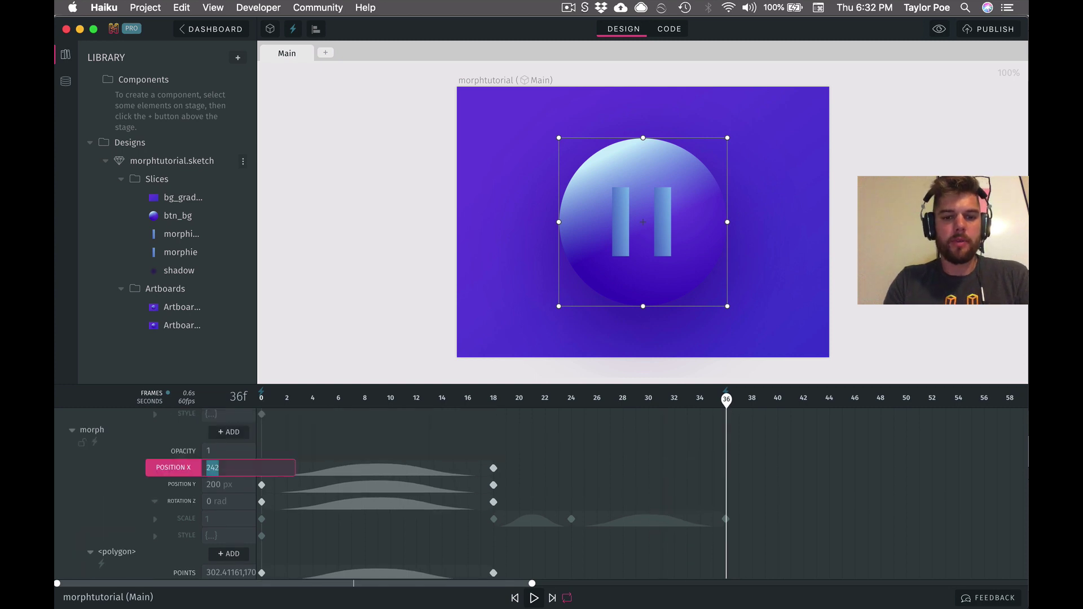
{"action": "key", "text": "Tab"}
{"action": "key", "text": "Tab"}
{"action": "key", "text": "Tab"}
{"action": "key", "text": "Tab"}
{"action": "left_click", "coordinate": [237, 506]}
{"action": "key", "text": "Return"}
{"action": "scroll", "coordinate": [677, 480], "scroll_direction": "up", "scroll_amount": 2}
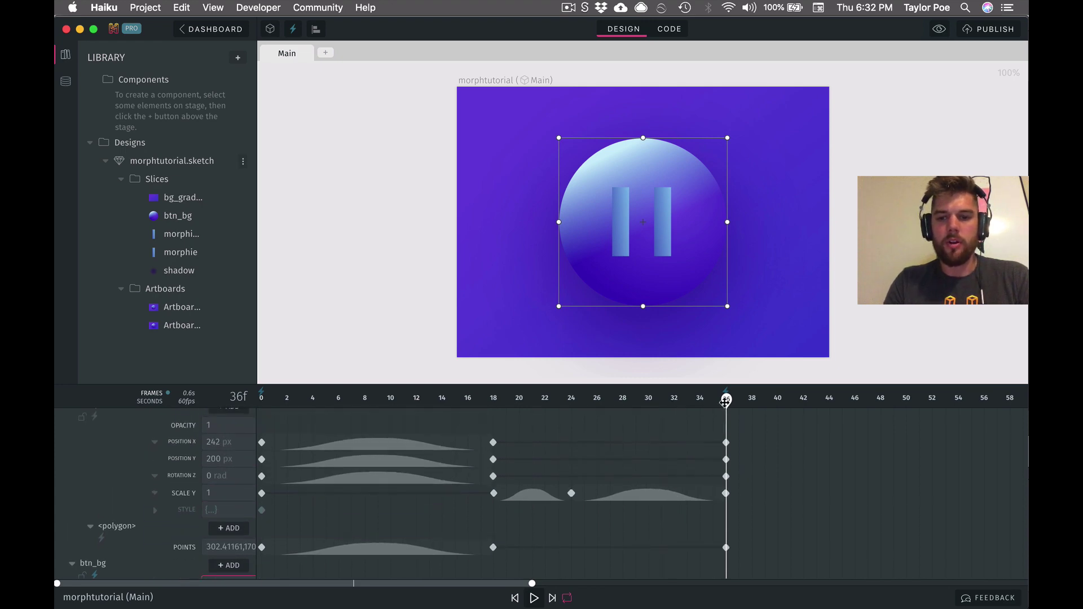
{"action": "left_click_drag", "start_coordinate": [726, 399], "coordinate": [919, 400]}
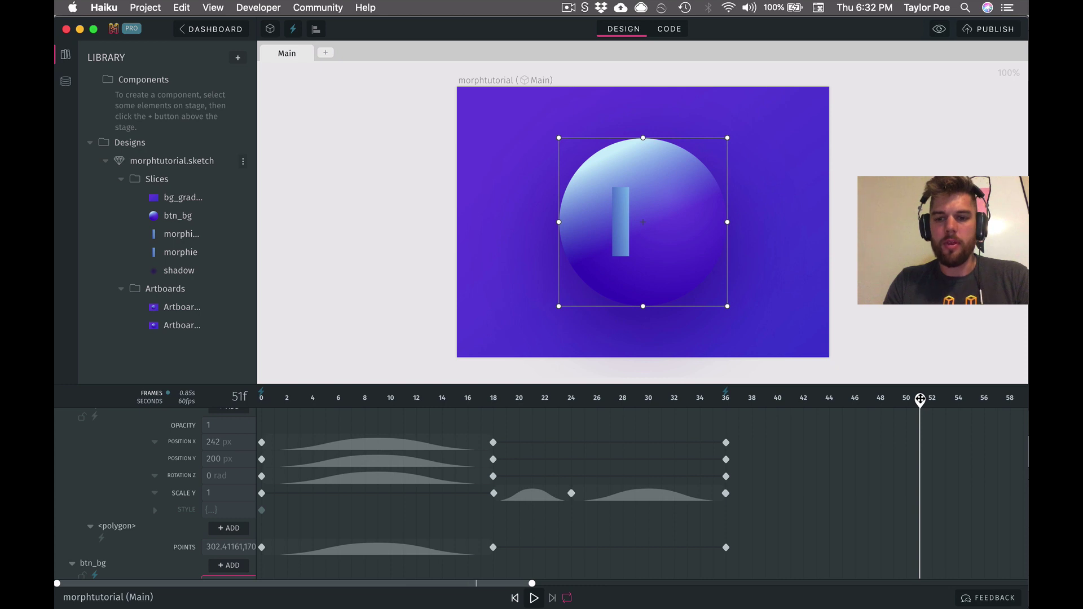
{"action": "scroll", "coordinate": [846, 491], "scroll_direction": "down", "scroll_amount": 2}
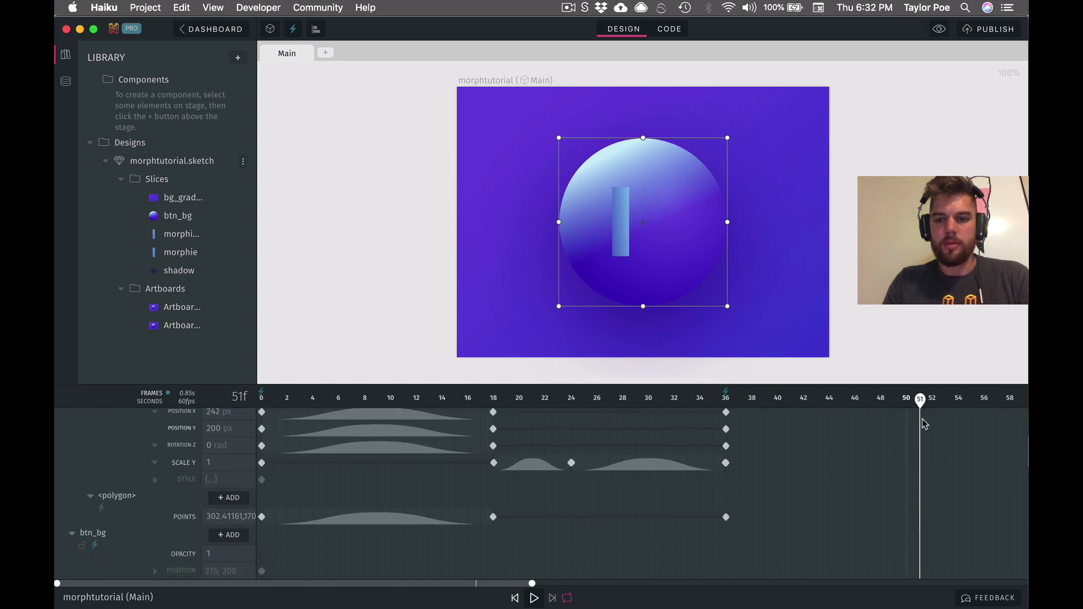
- Copy the play triangle's Points value from frame 0 and paste it as a frame-53 Points keyframe
{"action": "left_click", "coordinate": [263, 401]}
{"action": "left_click", "coordinate": [233, 519]}
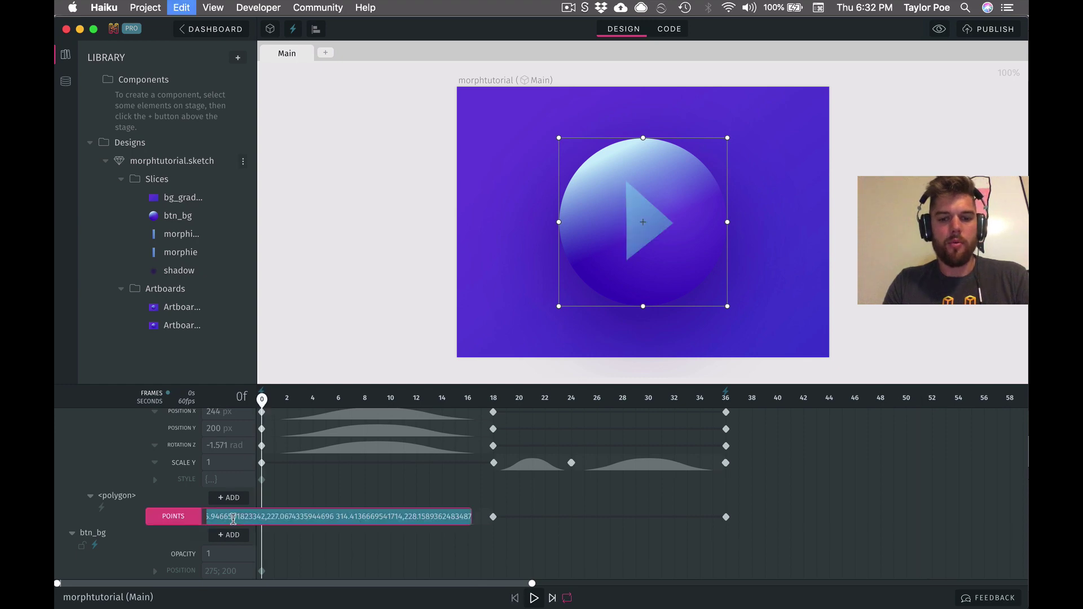
{"action": "left_click", "coordinate": [946, 402]}
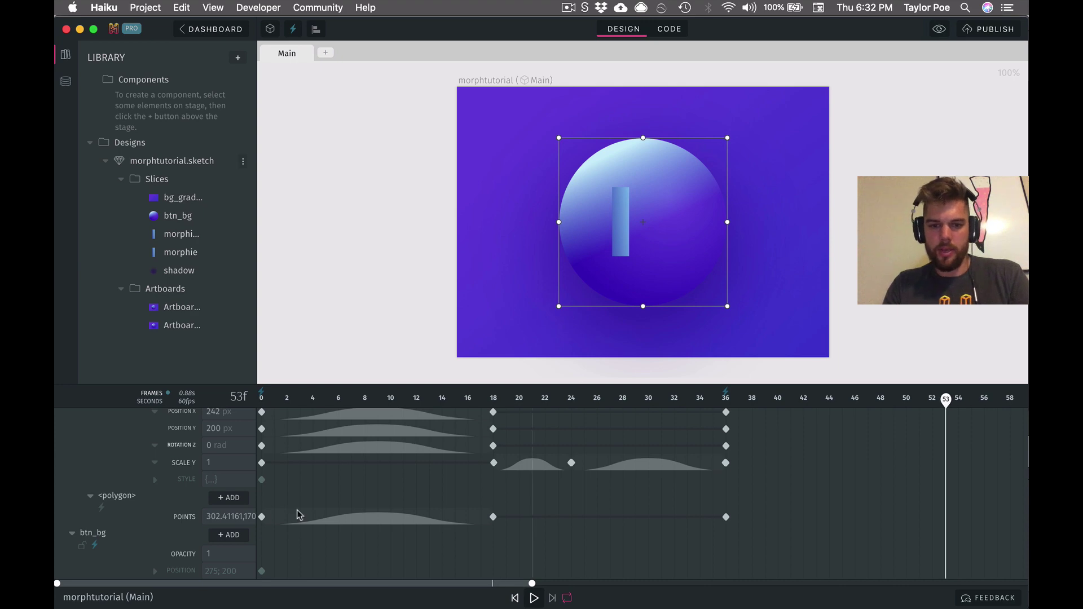
{"action": "left_click", "coordinate": [231, 517]}
{"action": "left_click", "coordinate": [242, 517]}
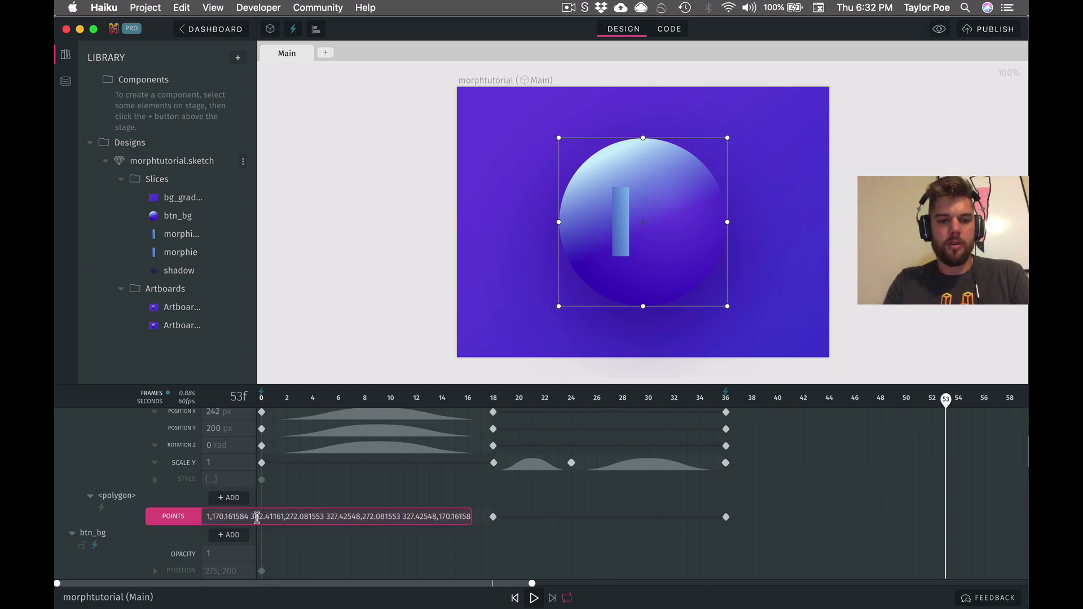
{"action": "key", "text": "super+a"}
{"action": "key", "text": "super+v"}
{"action": "key", "text": "Tab"}
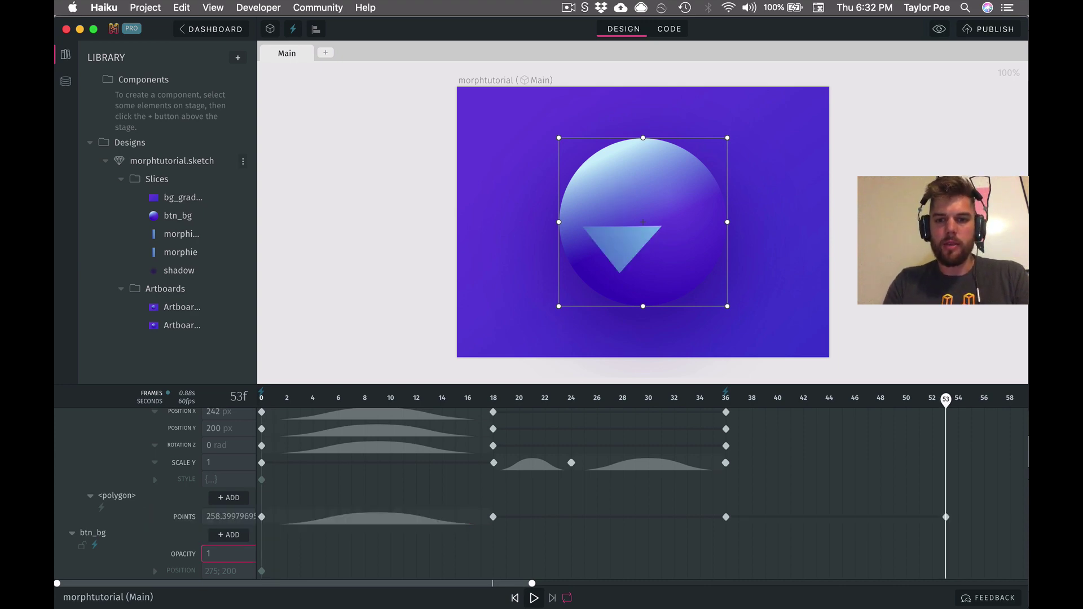
{"action": "left_click", "coordinate": [801, 533]}
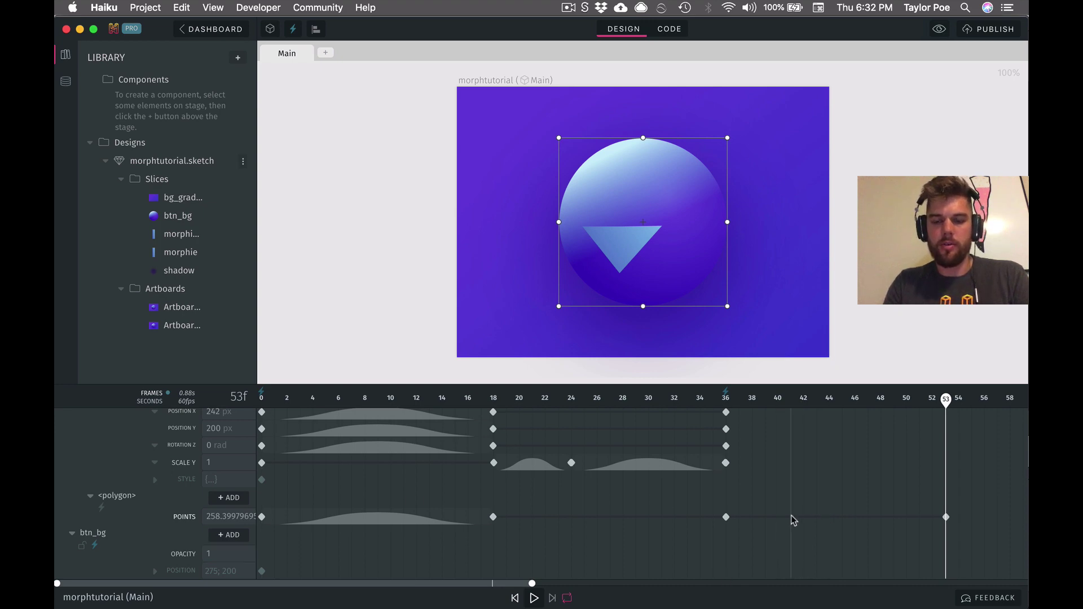
{"action": "scroll", "coordinate": [807, 519], "scroll_direction": "up", "scroll_amount": 1}
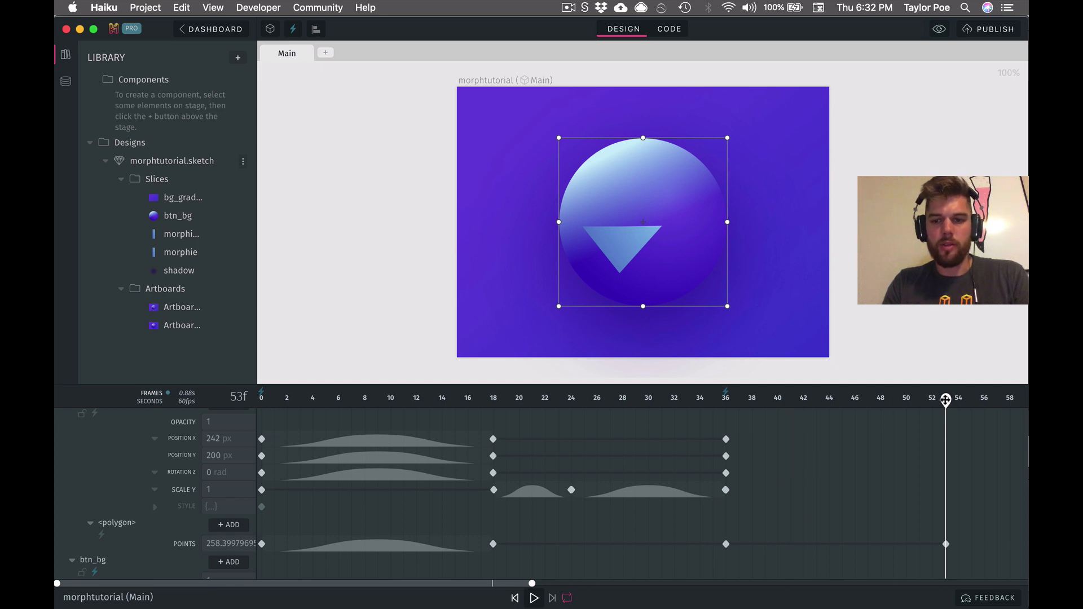
- Scrub through the morph and delete the bar's Position Y keyframes
{"action": "left_click_drag", "start_coordinate": [945, 400], "coordinate": [243, 423]}
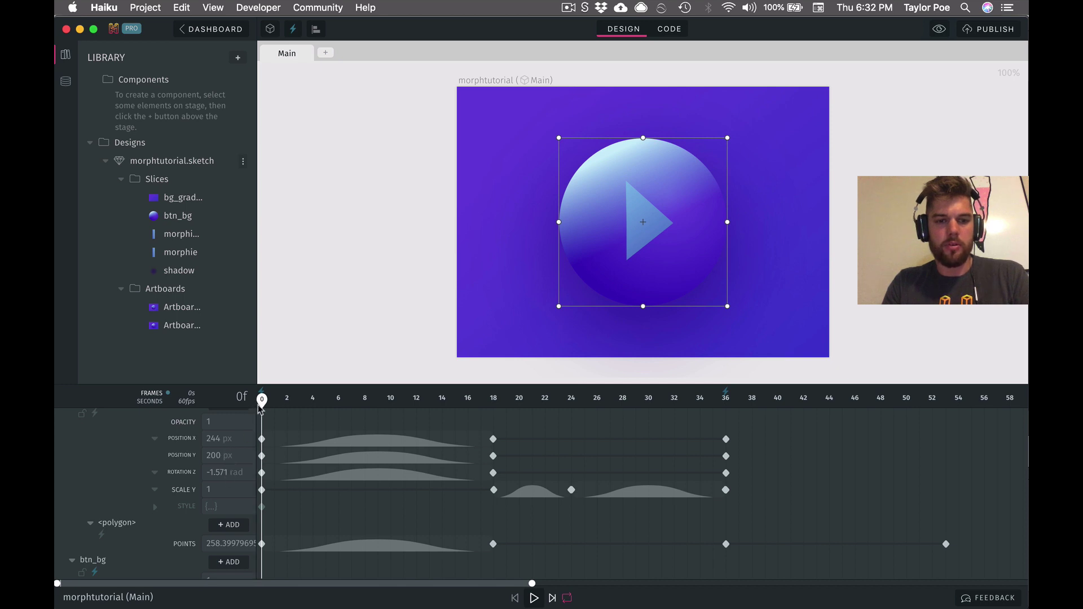
{"action": "left_click_drag", "start_coordinate": [358, 402], "coordinate": [558, 401]}
{"action": "left_click", "coordinate": [493, 472]}
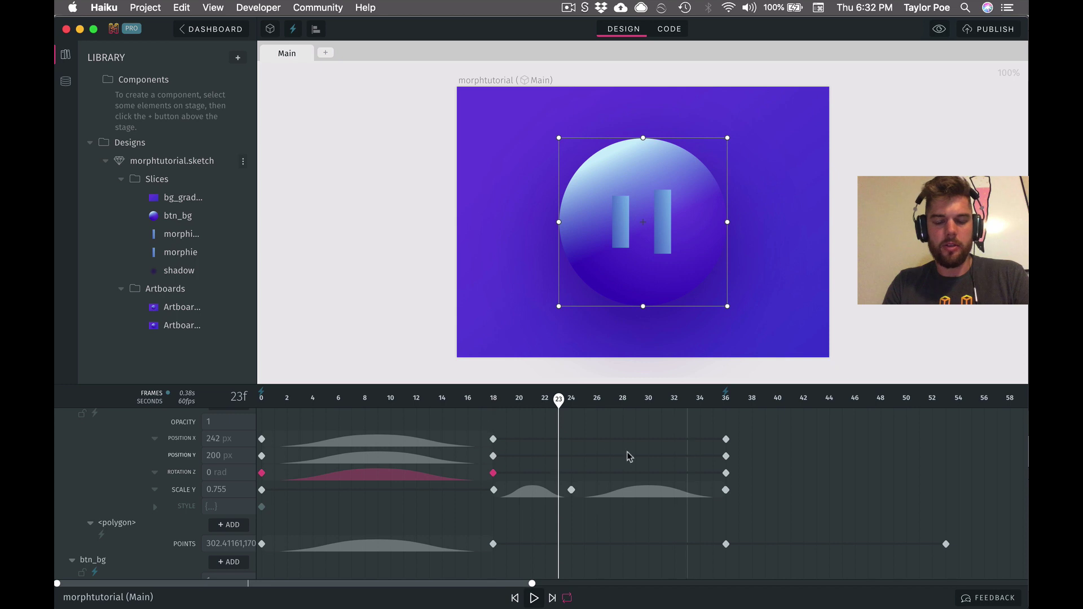
{"action": "left_click", "coordinate": [504, 456]}
{"action": "key", "text": "Delete"}
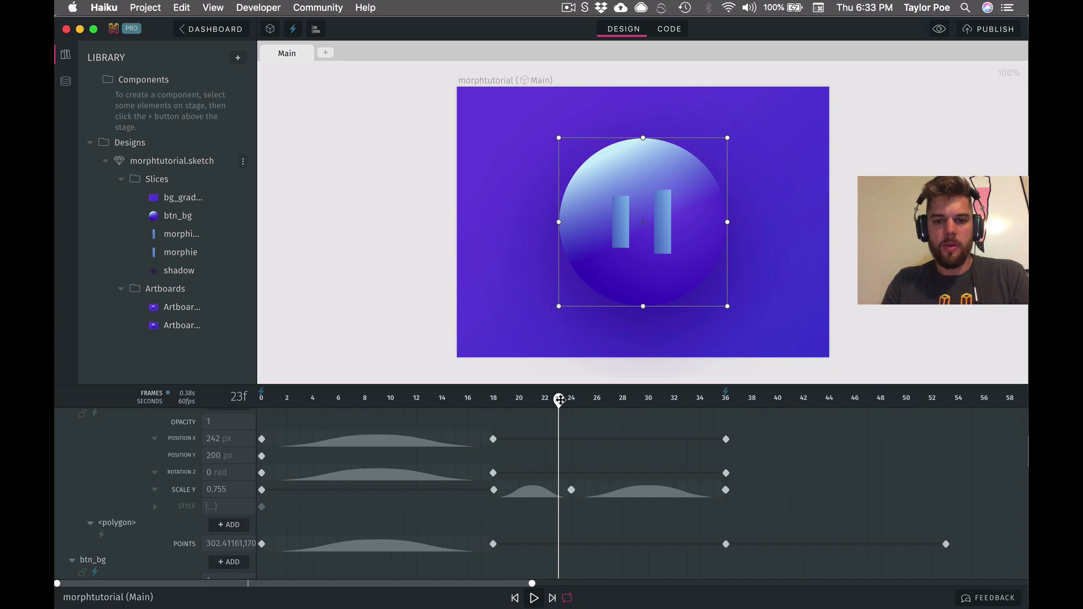
- At frame 53, keyframe Position X at 244 and Rotation Z at -1.571
{"action": "left_click_drag", "start_coordinate": [581, 400], "coordinate": [945, 399]}
{"action": "left_click", "coordinate": [233, 440]}
{"action": "type", "text": "2"}
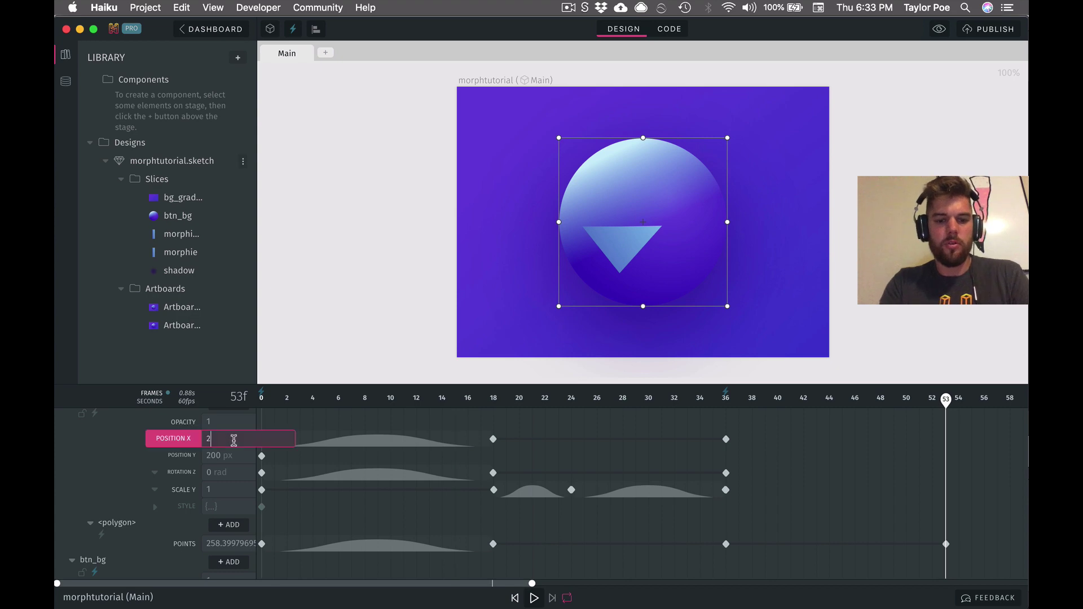
{"action": "type", "text": "44"}
{"action": "key", "text": "Tab"}
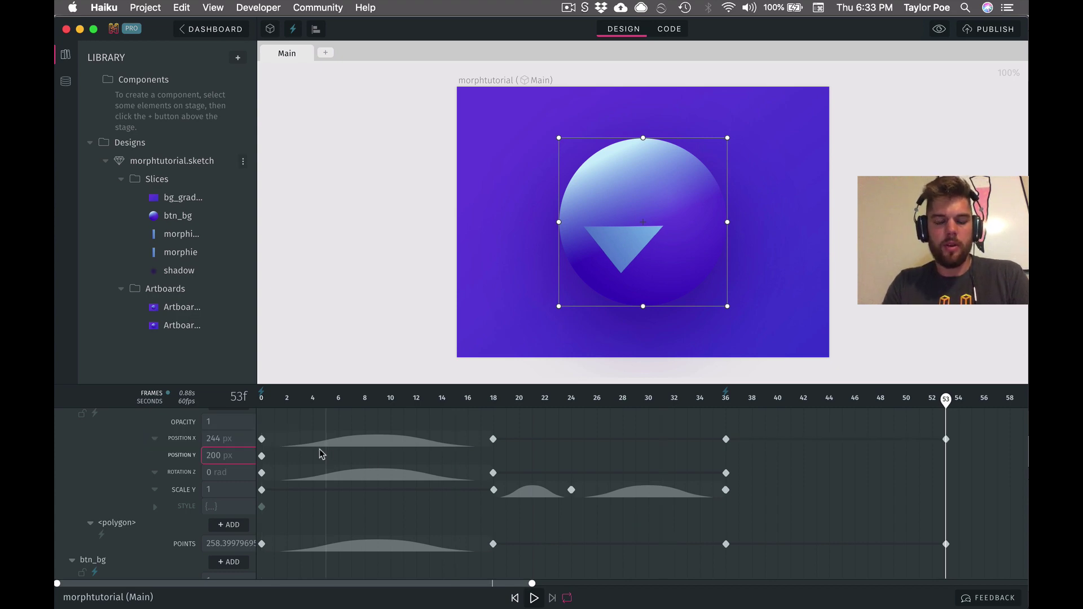
{"action": "left_click", "coordinate": [261, 399]}
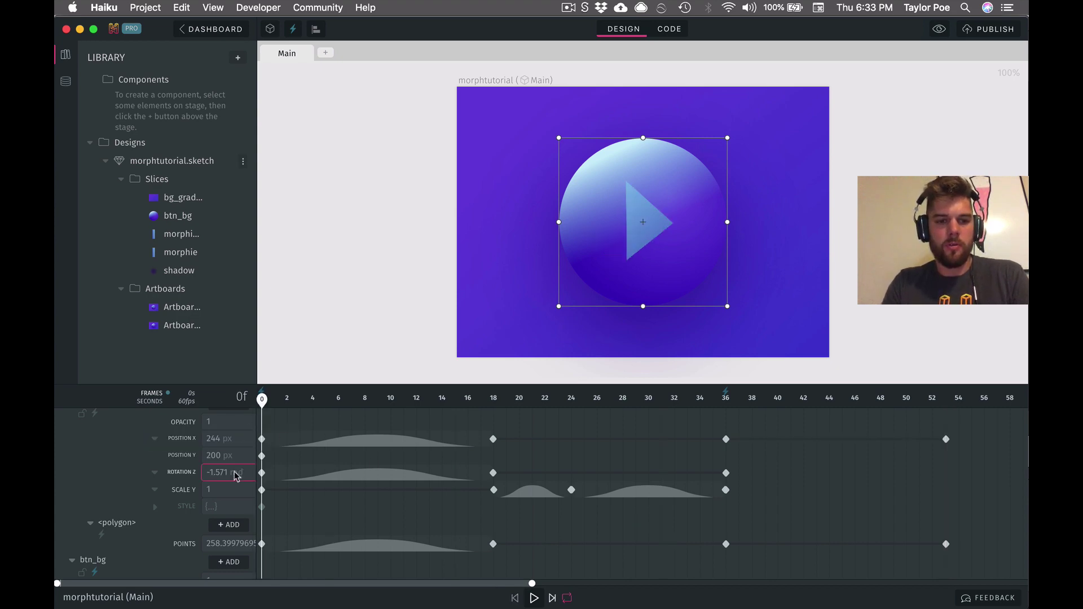
{"action": "left_click", "coordinate": [235, 472]}
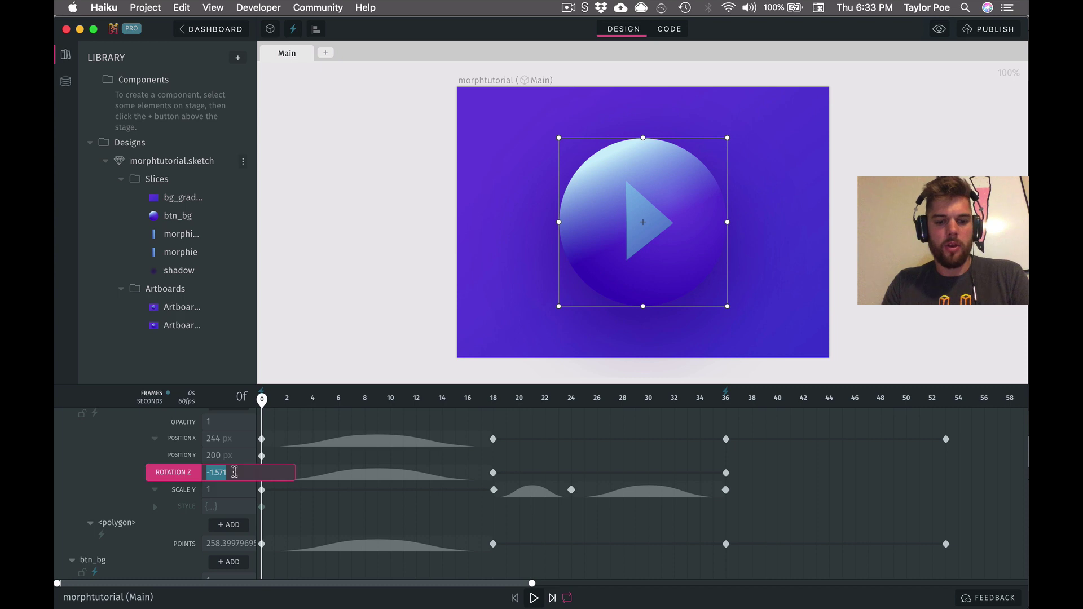
{"action": "left_click", "coordinate": [946, 399]}
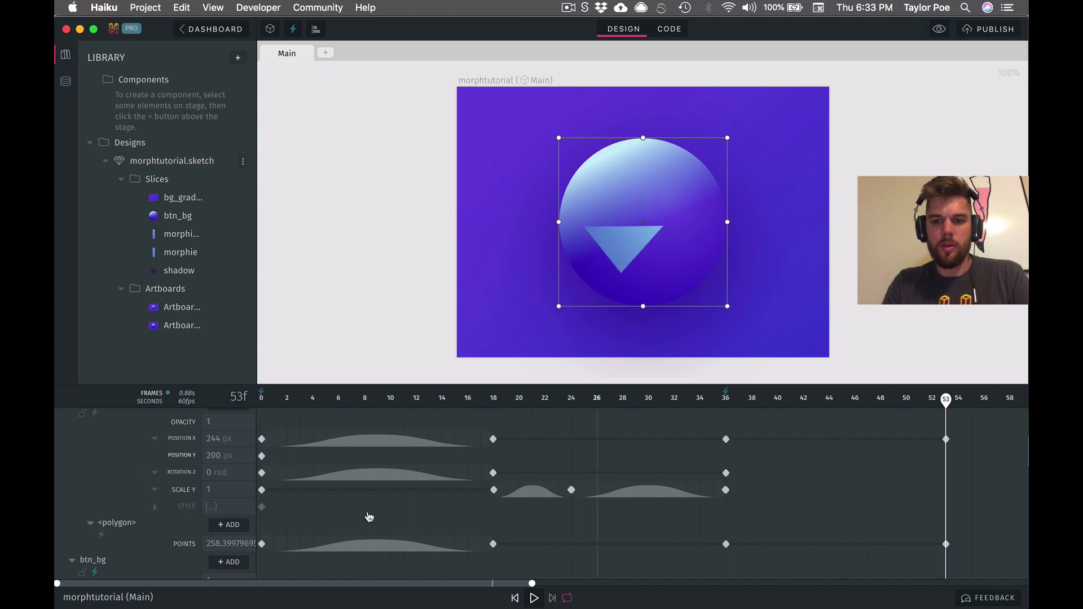
{"action": "key", "text": "super+z"}
{"action": "left_click", "coordinate": [231, 472]}
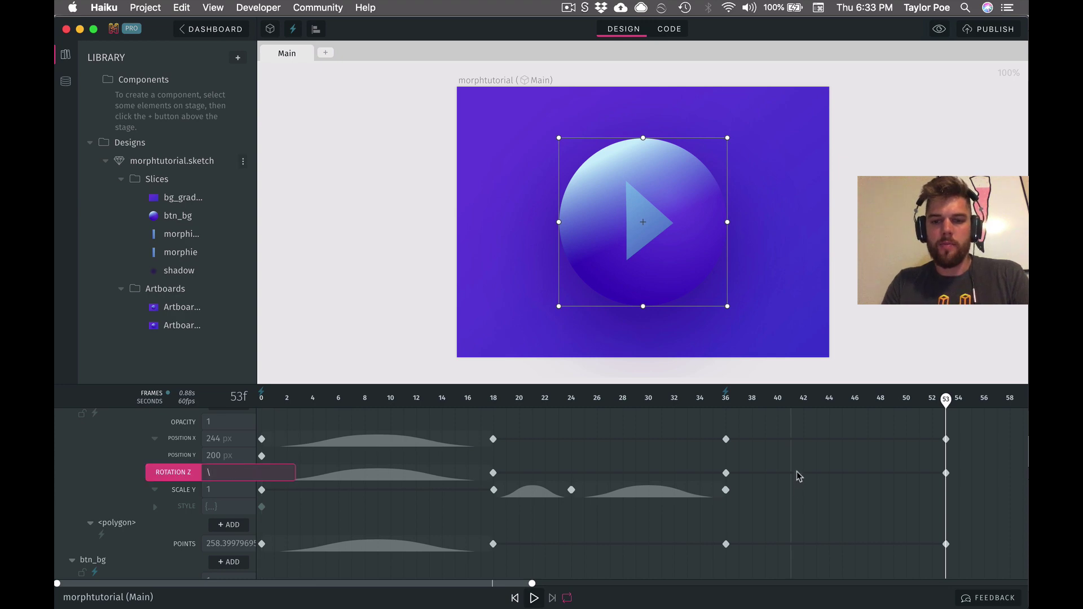
- Make the frame 36–53 Position X, Rotation Z and Points spans Ease In Out Cubic tweens, then preview
{"action": "left_click", "coordinate": [816, 439]}
{"action": "left_click", "coordinate": [814, 473], "text": "shift"}
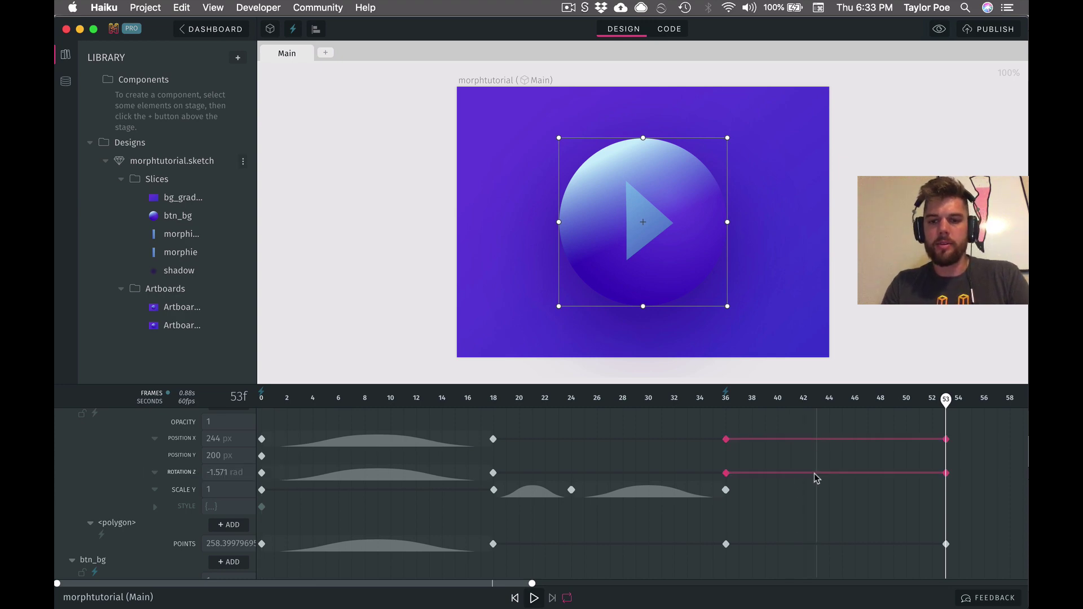
{"action": "left_click", "coordinate": [815, 544], "text": "shift"}
{"action": "right_click", "coordinate": [815, 545]}
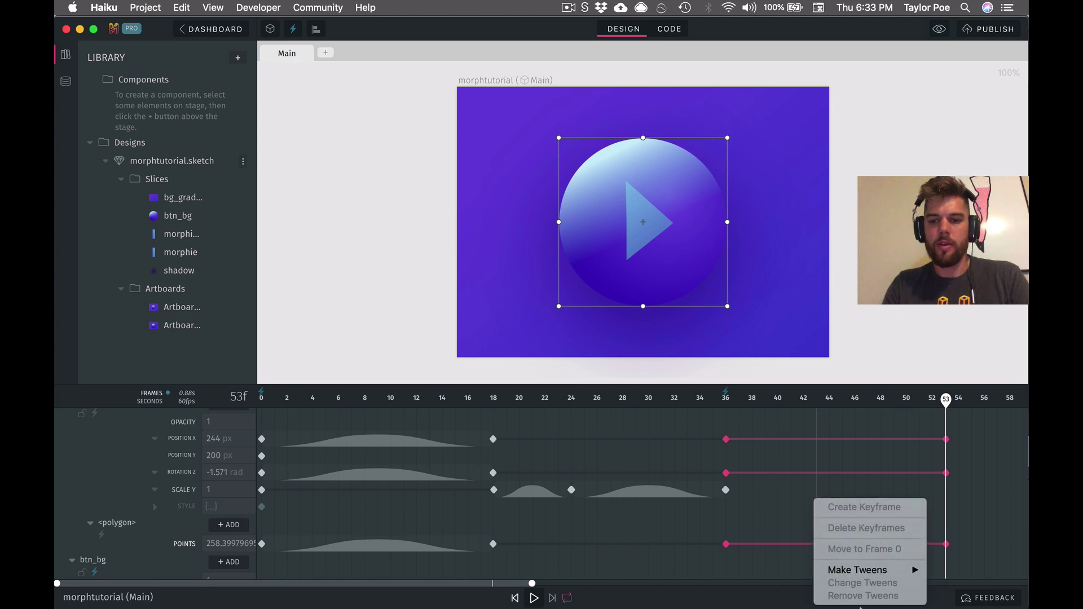
{"action": "mouse_move", "coordinate": [869, 572]}
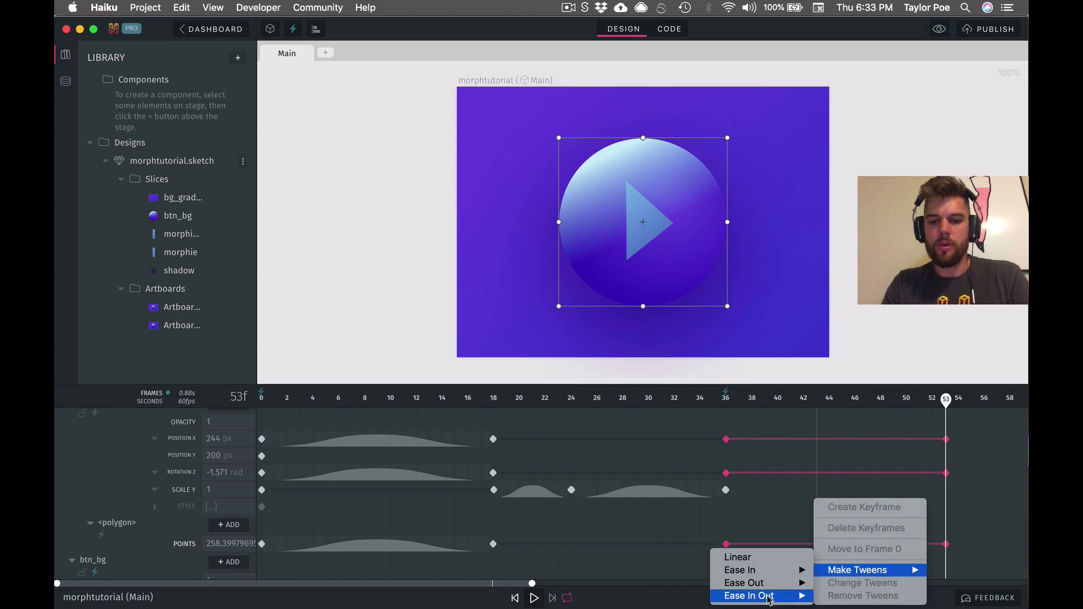
{"action": "mouse_move", "coordinate": [733, 597]}
{"action": "left_click", "coordinate": [676, 518]}
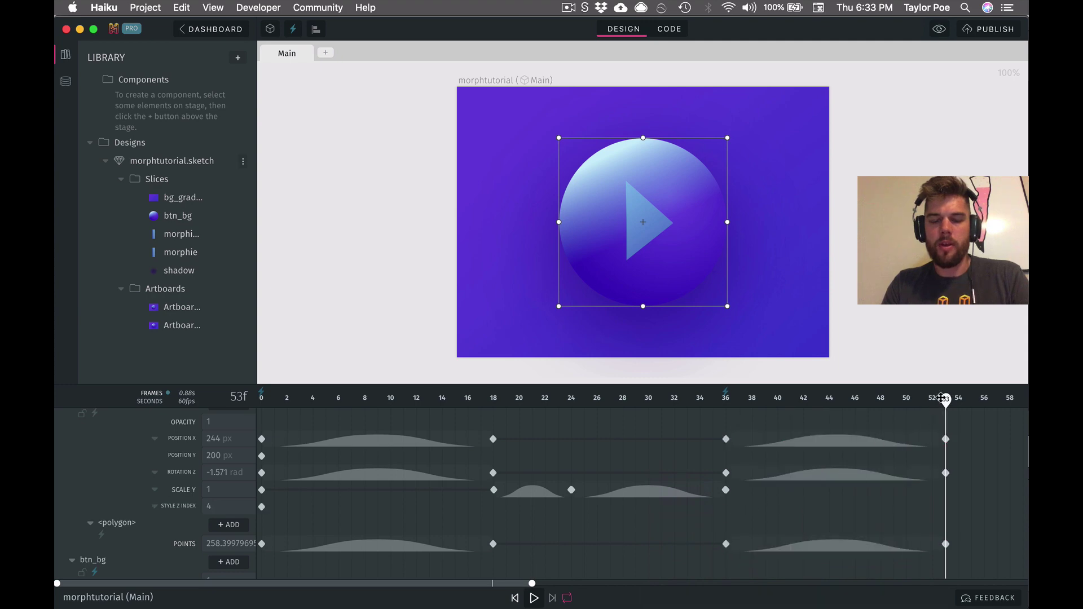
{"action": "left_click_drag", "start_coordinate": [931, 402], "coordinate": [739, 402]}
{"action": "scroll", "coordinate": [744, 451], "scroll_direction": "up", "scroll_amount": 4}
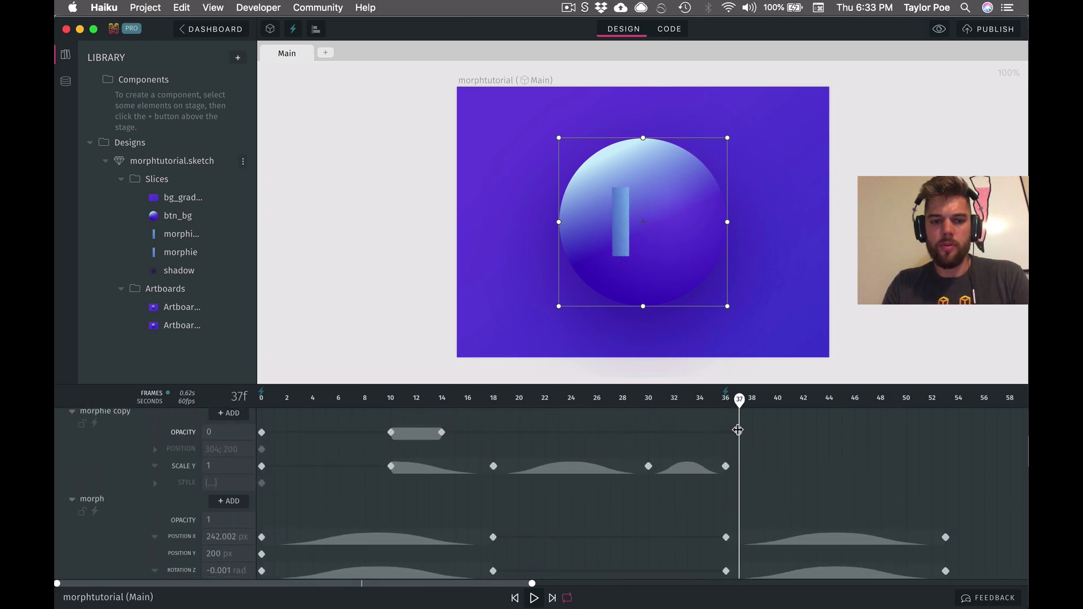
{"action": "left_click_drag", "start_coordinate": [738, 430], "coordinate": [777, 432]}
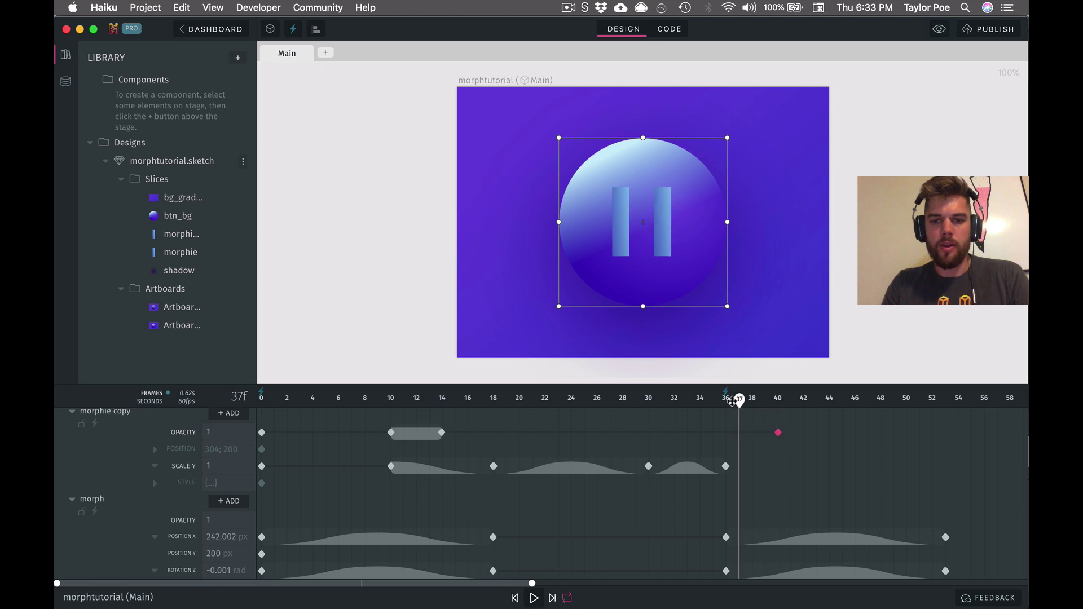
{"action": "left_click_drag", "start_coordinate": [737, 400], "coordinate": [726, 400]}
{"action": "left_click", "coordinate": [241, 433]}
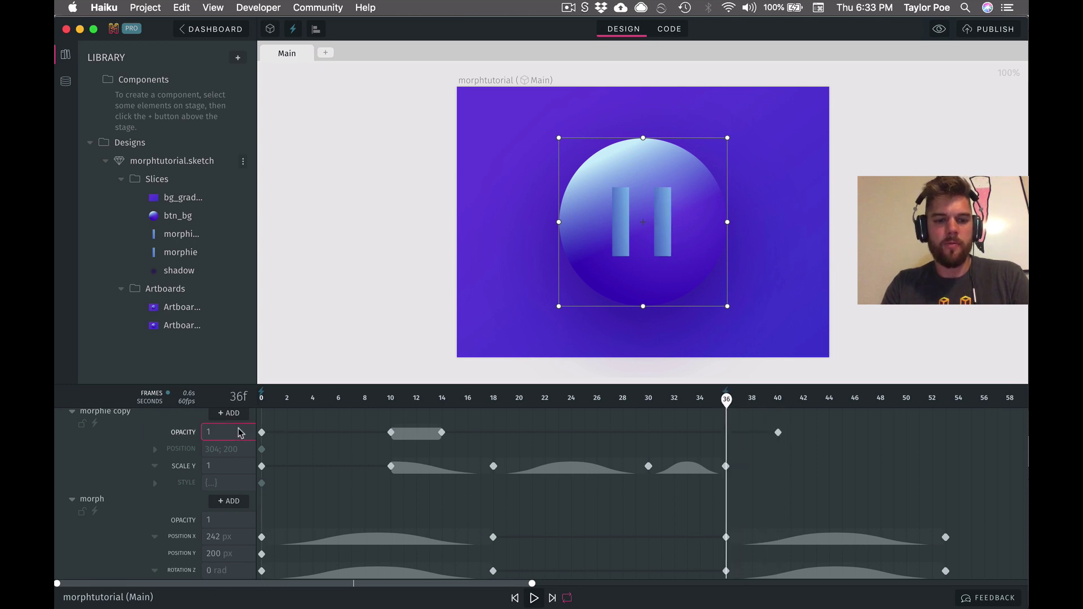
{"action": "left_click", "coordinate": [155, 449]}
{"action": "left_click", "coordinate": [755, 433]}
{"action": "right_click", "coordinate": [756, 437]}
{"action": "mouse_move", "coordinate": [804, 500]}
{"action": "left_click", "coordinate": [891, 502]}
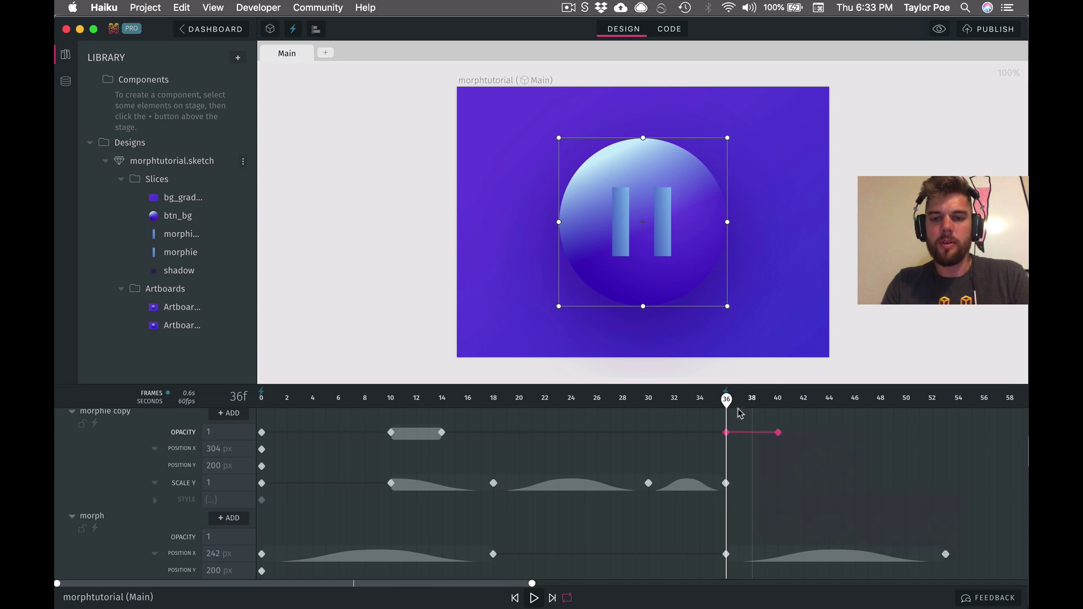
{"action": "left_click_drag", "start_coordinate": [726, 400], "coordinate": [804, 399]}
{"action": "left_click", "coordinate": [780, 397]}
{"action": "left_click", "coordinate": [703, 436]}
{"action": "scroll", "coordinate": [780, 498], "scroll_direction": "up", "scroll_amount": 1}
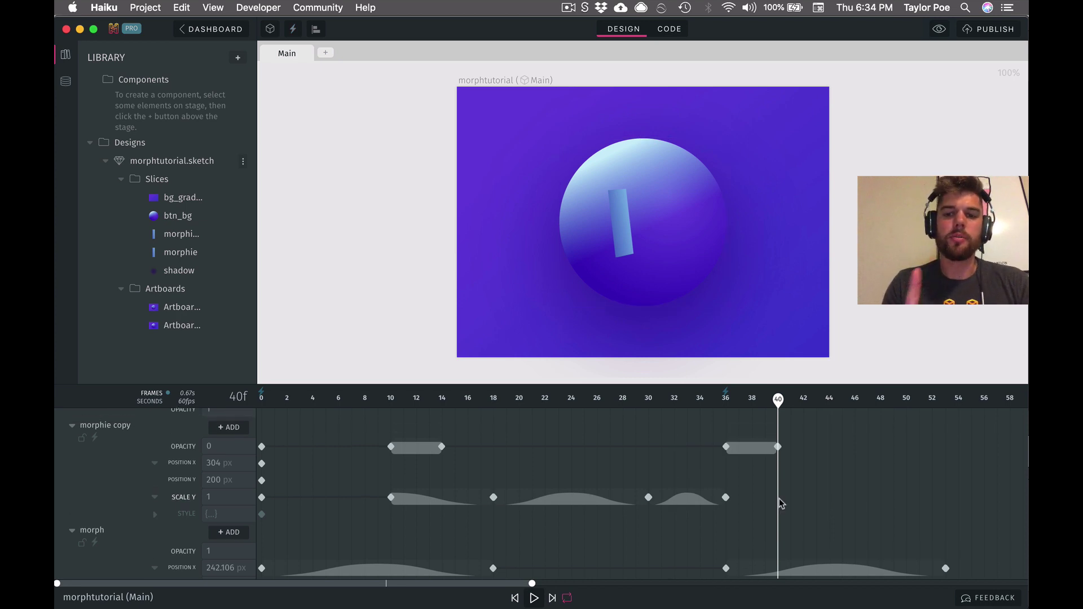
{"action": "left_click", "coordinate": [727, 399]}
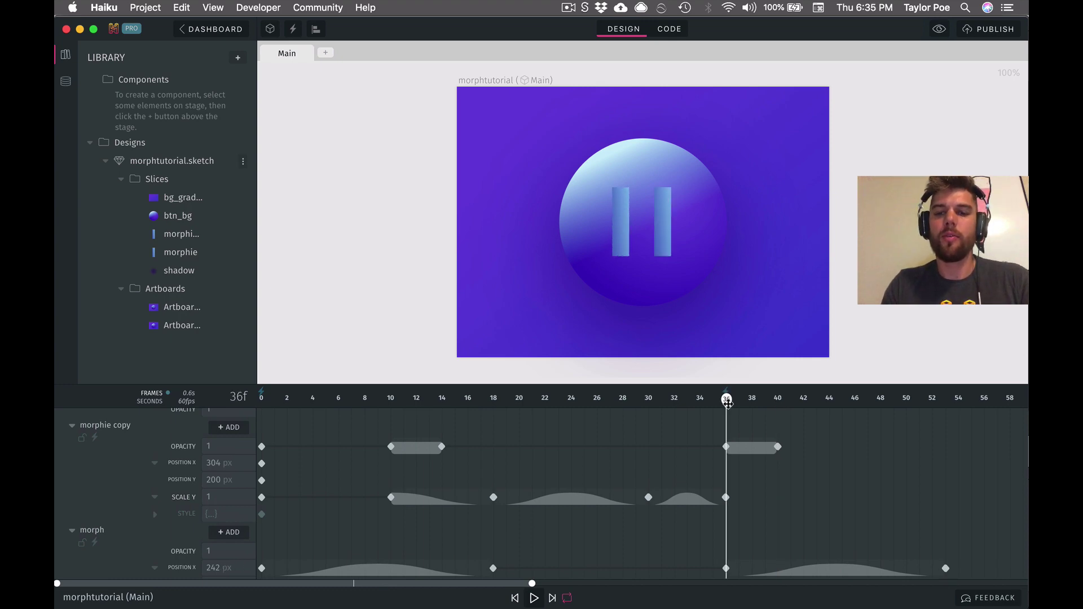
{"action": "left_click_drag", "start_coordinate": [728, 401], "coordinate": [744, 420]}
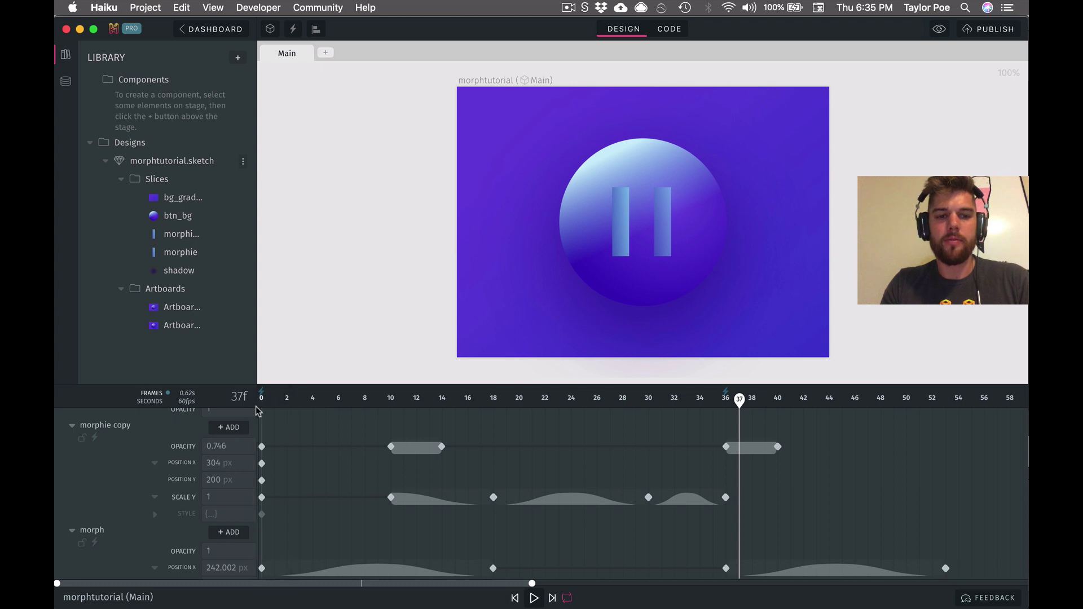
{"action": "left_click_drag", "start_coordinate": [258, 401], "coordinate": [495, 404]}
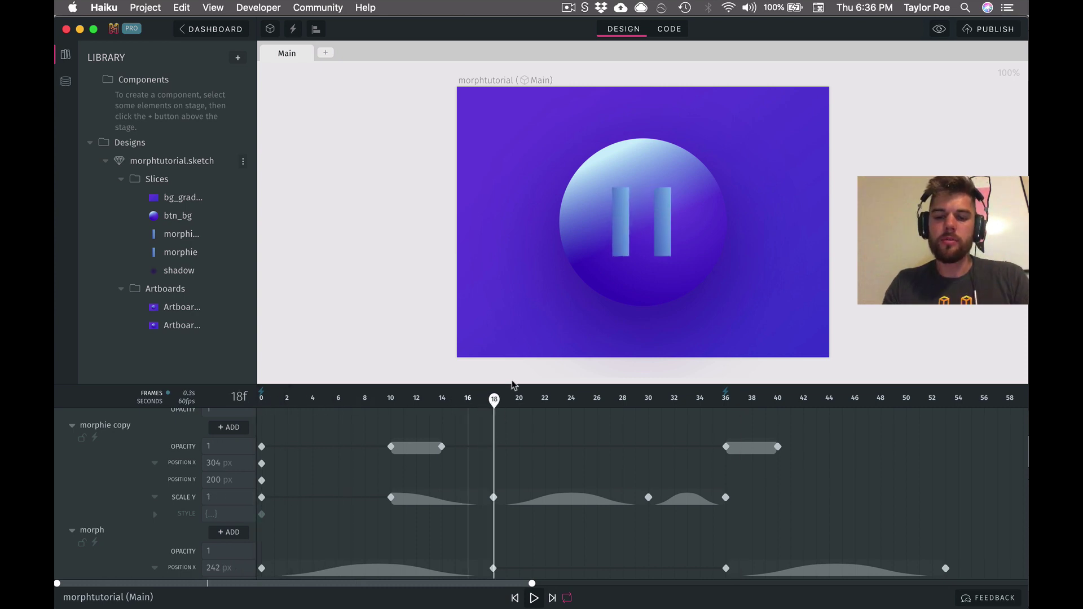
- Create an isPlaying state with value false on Main, then select the btn_bg button background
{"action": "left_click", "coordinate": [66, 83]}
{"action": "left_click", "coordinate": [239, 59]}
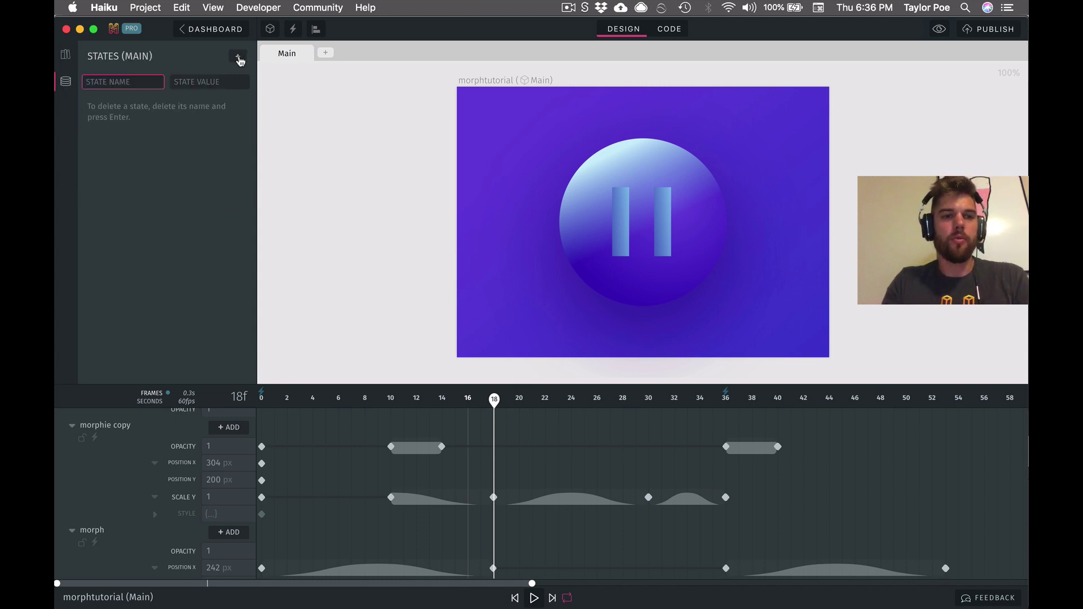
{"action": "type", "text": "isPlaying"}
{"action": "key", "text": "Tab"}
{"action": "type", "text": "fa"}
{"action": "key", "text": "Return"}
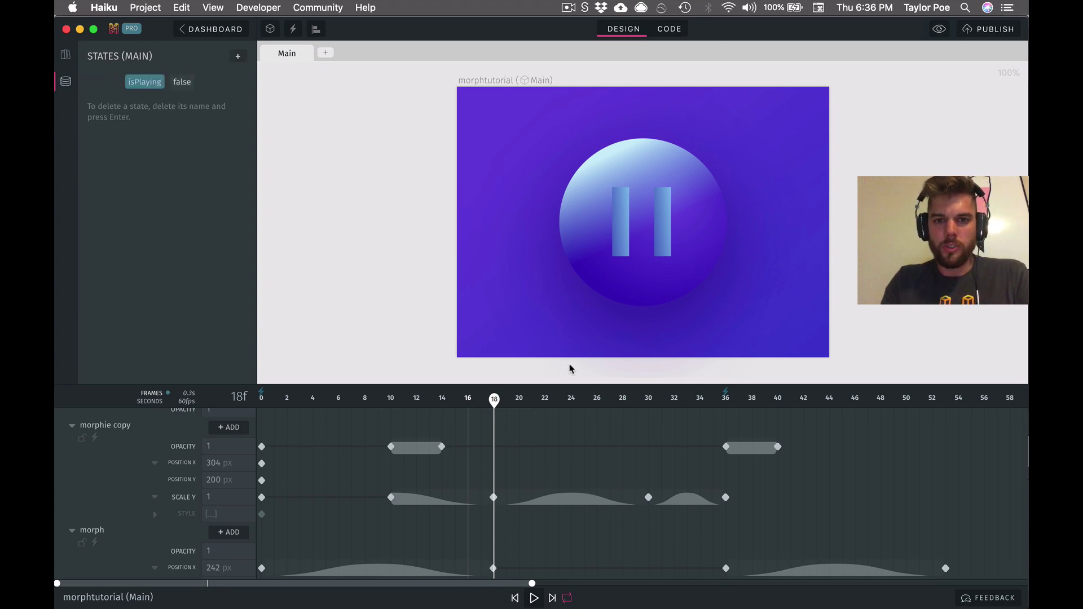
{"action": "left_click", "coordinate": [611, 163]}
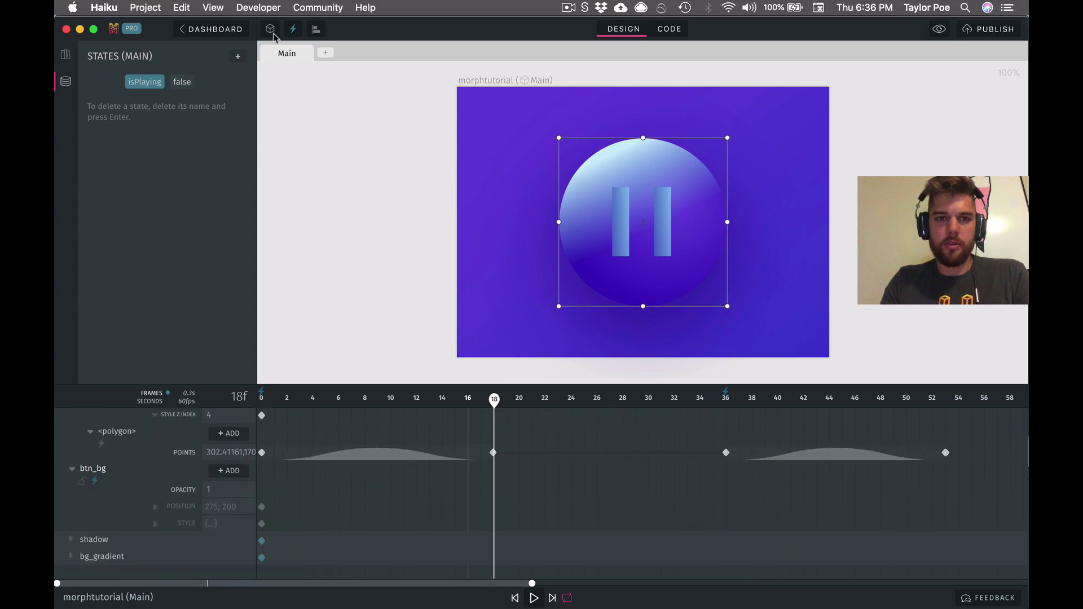
- Add a CLICK action to btn_bg and duplicate its gotoAndPlay(1) call
{"action": "left_click", "coordinate": [293, 30]}
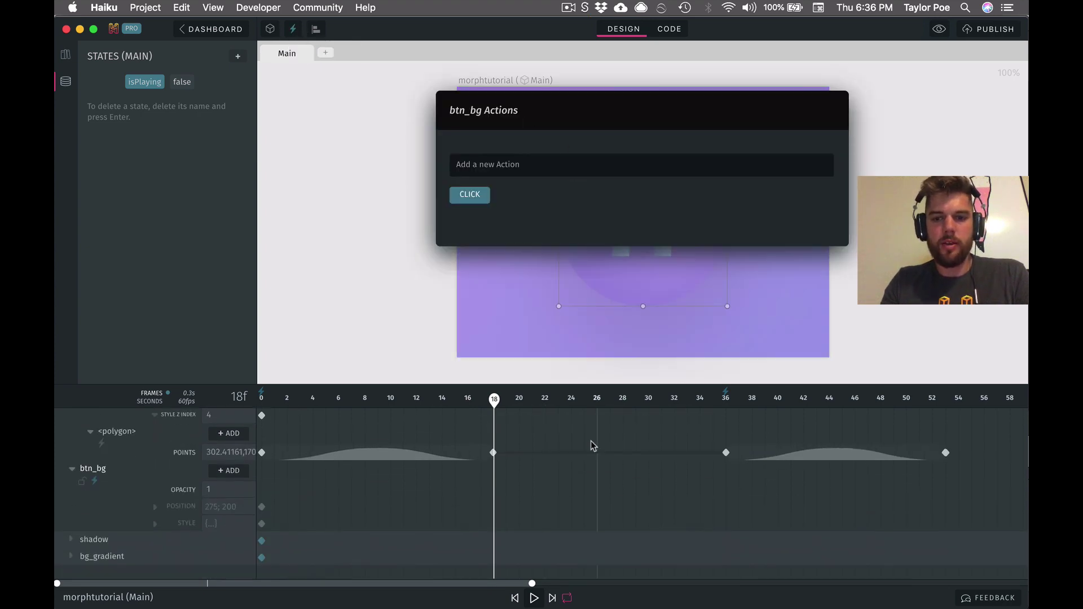
{"action": "left_click", "coordinate": [470, 196]}
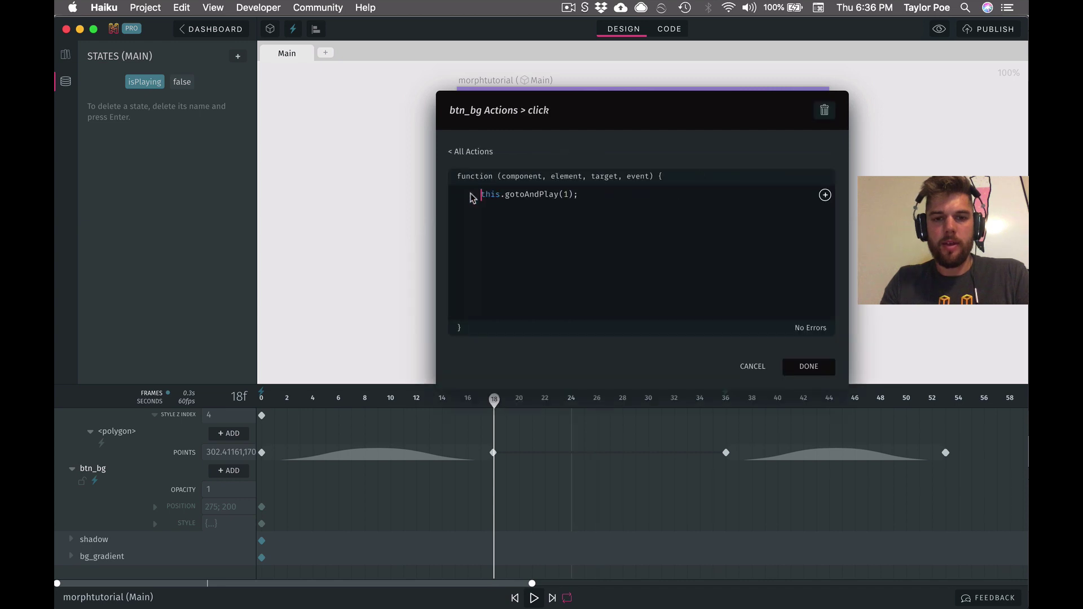
{"action": "left_click_drag", "start_coordinate": [585, 196], "coordinate": [483, 198]}
{"action": "key", "text": "cmd+c"}
{"action": "key", "text": "Left"}
{"action": "key", "text": "Return"}
{"action": "key", "text": "Return"}
{"action": "key", "text": "cmd+v"}
- Change the first call to gotoAndPlay(37) and add an if (this.state.isPlaying) { line above it
{"action": "left_click", "coordinate": [568, 195]}
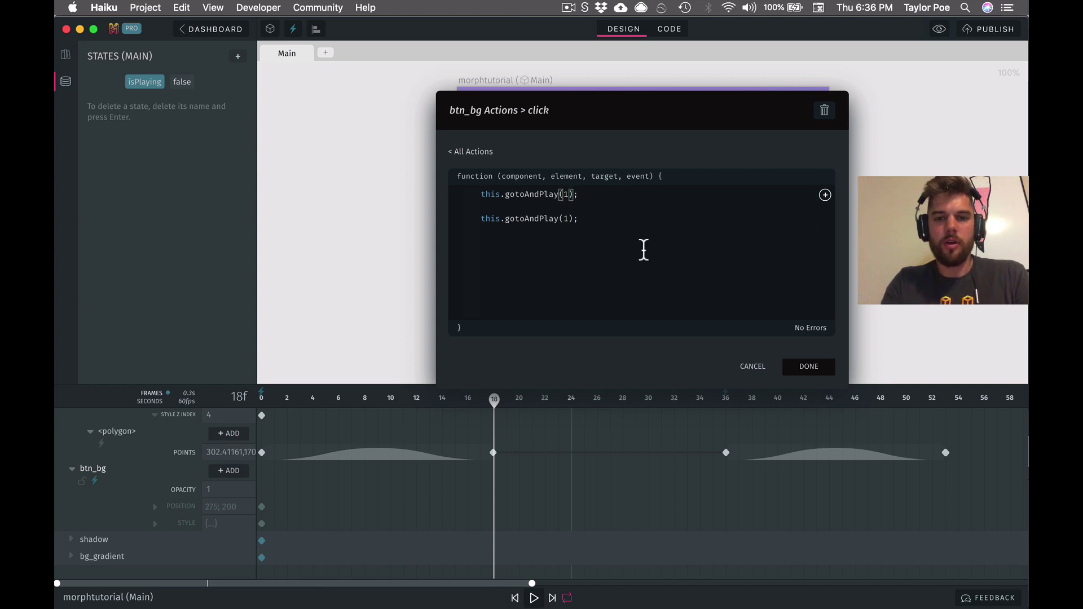
{"action": "key", "text": "BackSpace"}
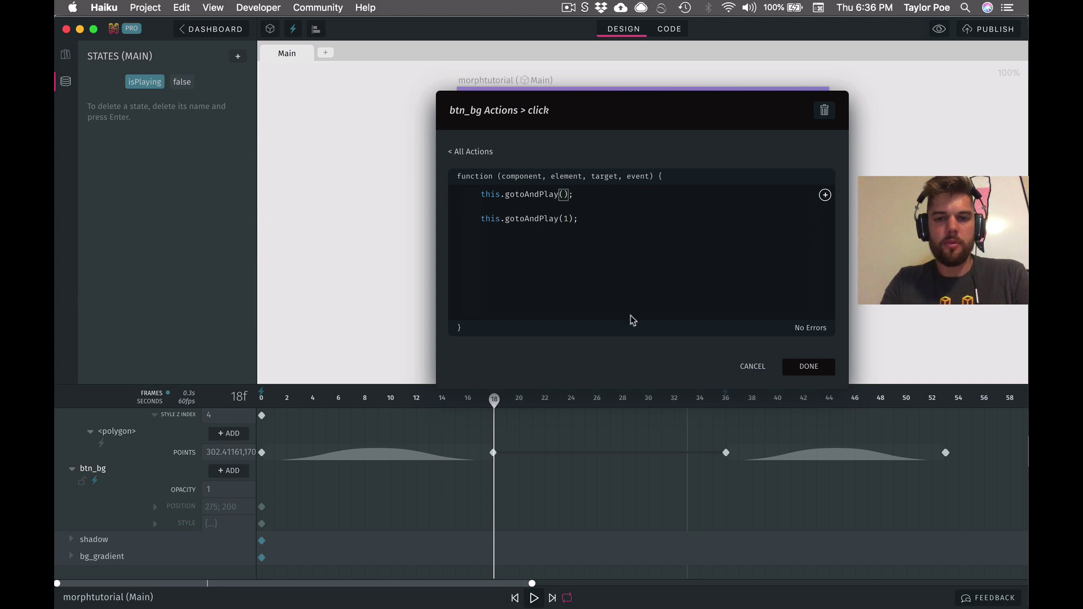
{"action": "type", "text": "37"}
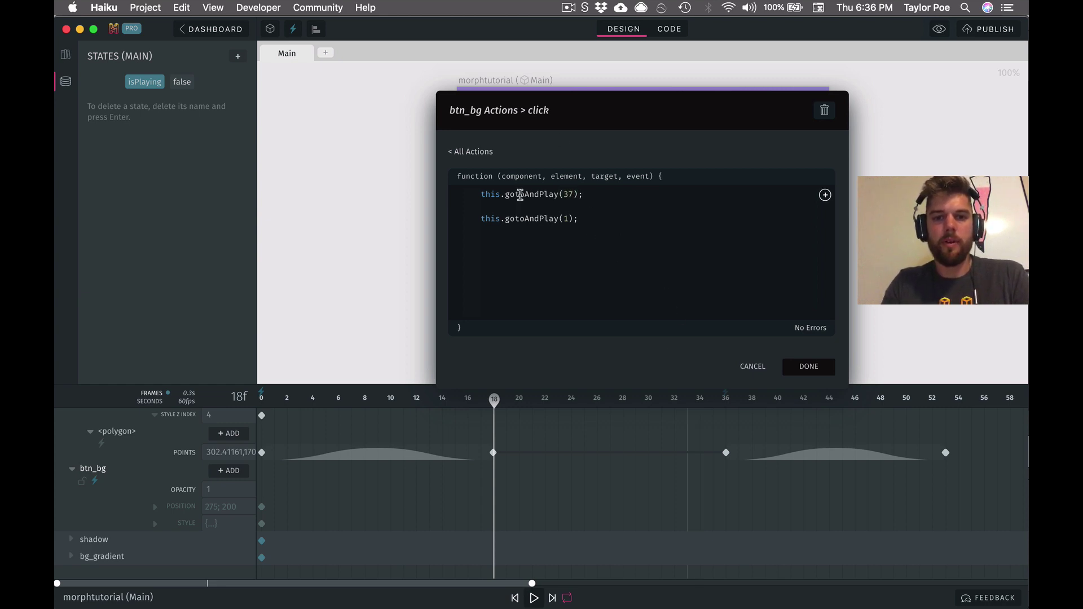
{"action": "key", "text": "super+Left"}
{"action": "key", "text": "Return"}
{"action": "key", "text": "Up"}
{"action": "type", "text": "if "}
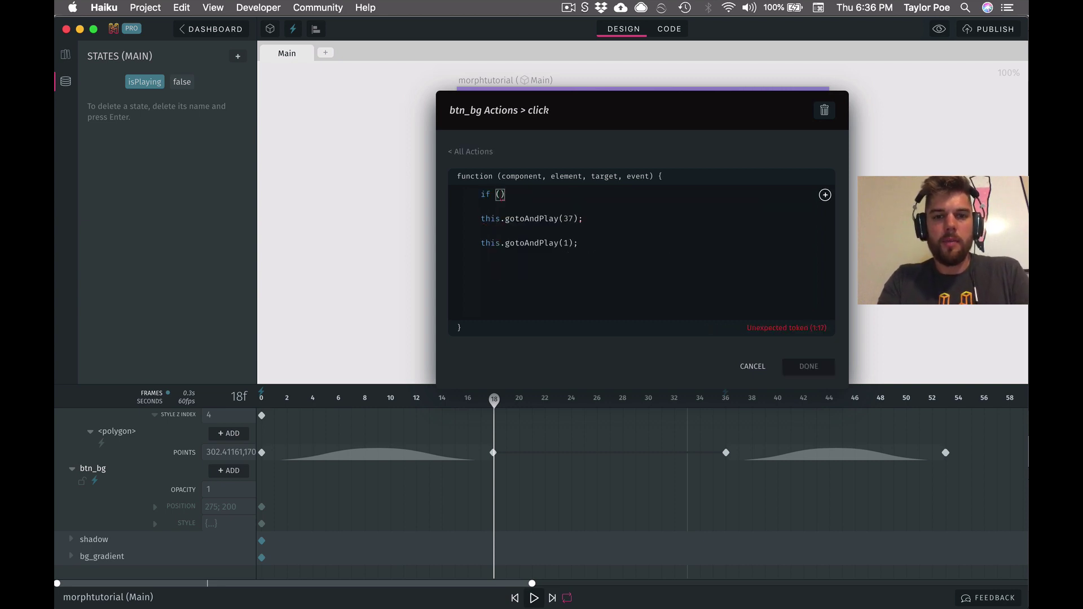
{"action": "type", "text": "(this.state."}
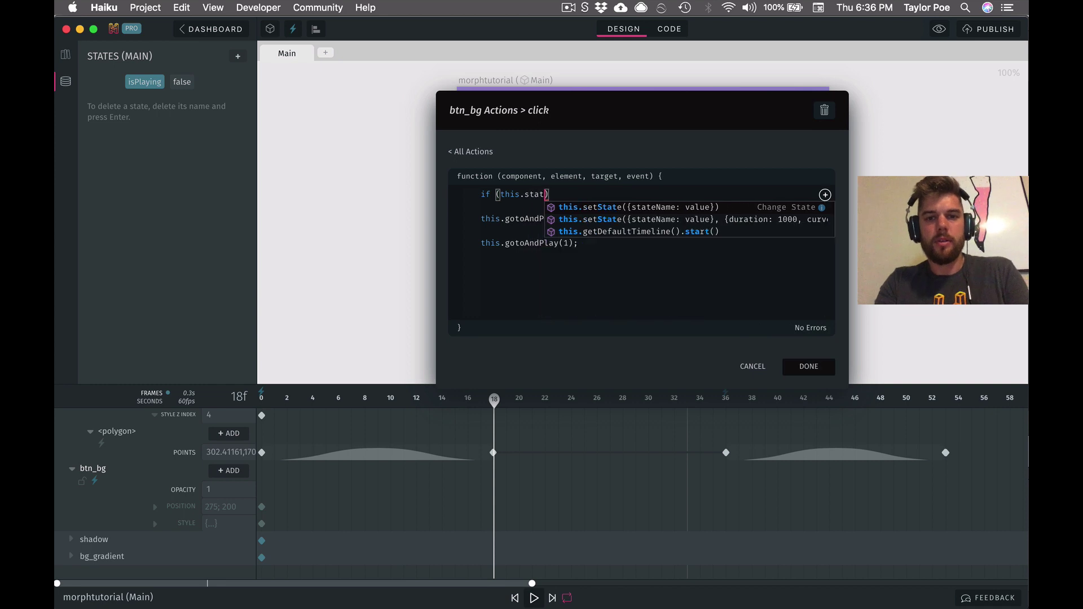
{"action": "type", "text": "isPlaying) "}
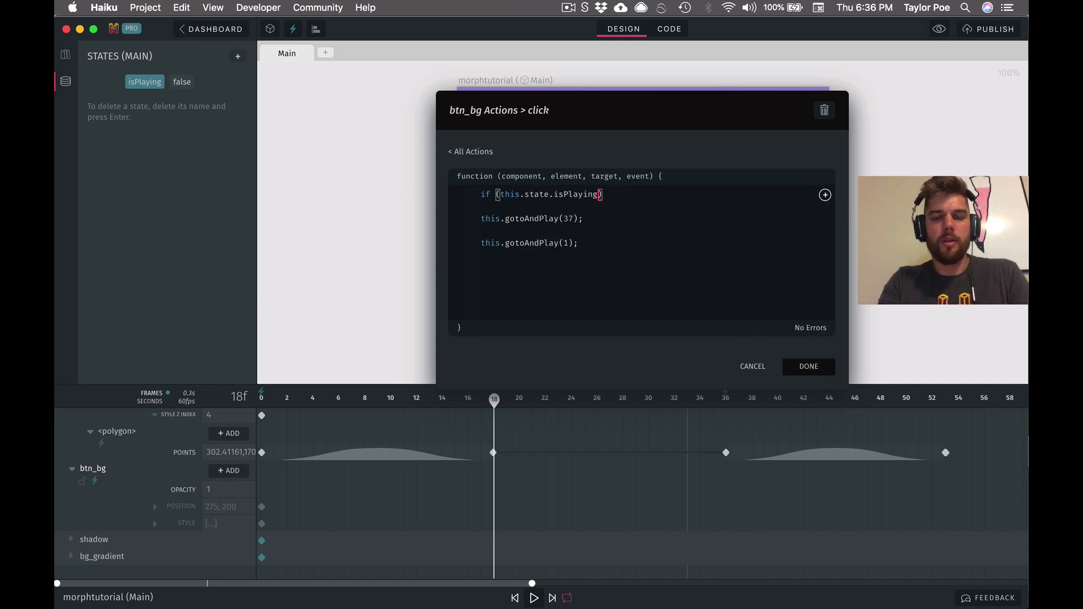
{"action": "type", "text": "{"}
{"action": "key", "text": "Return"}
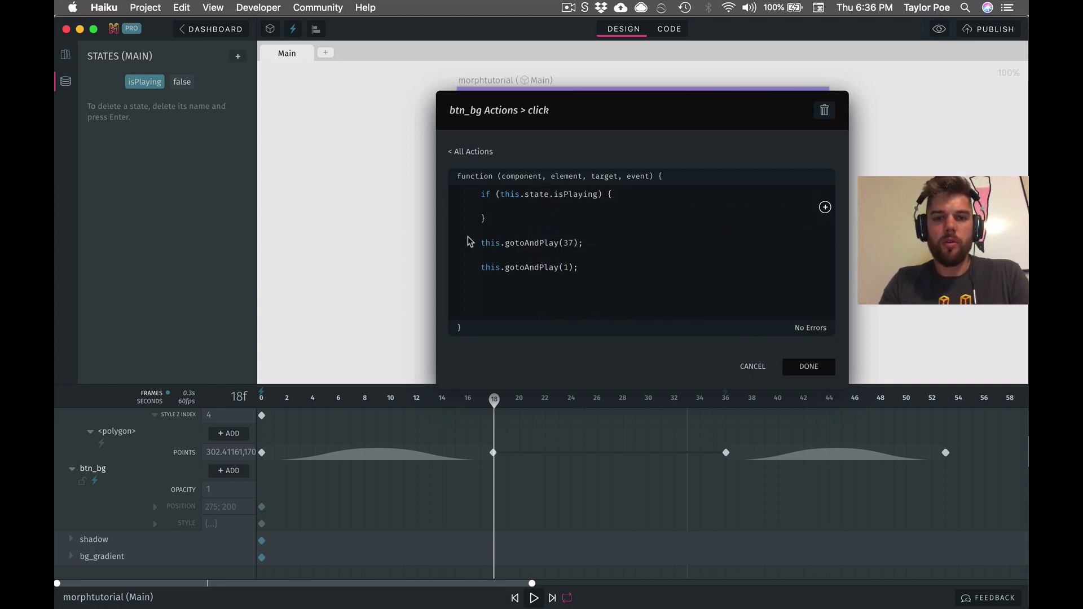
- Move gotoAndPlay(37) into the if block and gotoAndPlay(1) into a new else block
{"action": "left_click_drag", "start_coordinate": [589, 243], "coordinate": [486, 242]}
{"action": "key", "text": "super+x"}
{"action": "left_click", "coordinate": [513, 209]}
{"action": "key", "text": "super+v"}
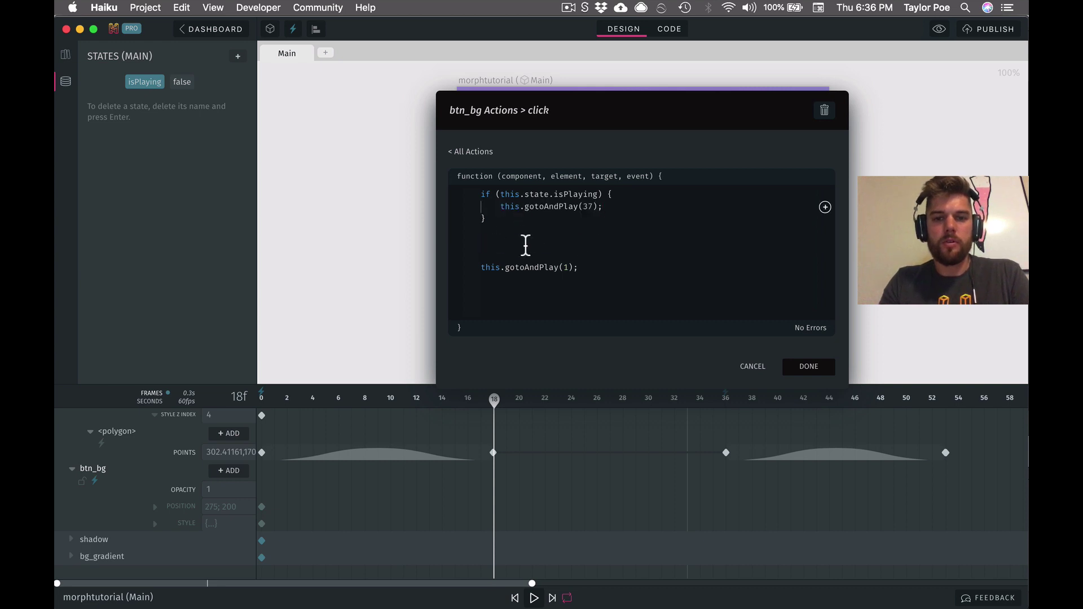
{"action": "left_click", "coordinate": [521, 220]}
{"action": "type", "text": "else {}"}
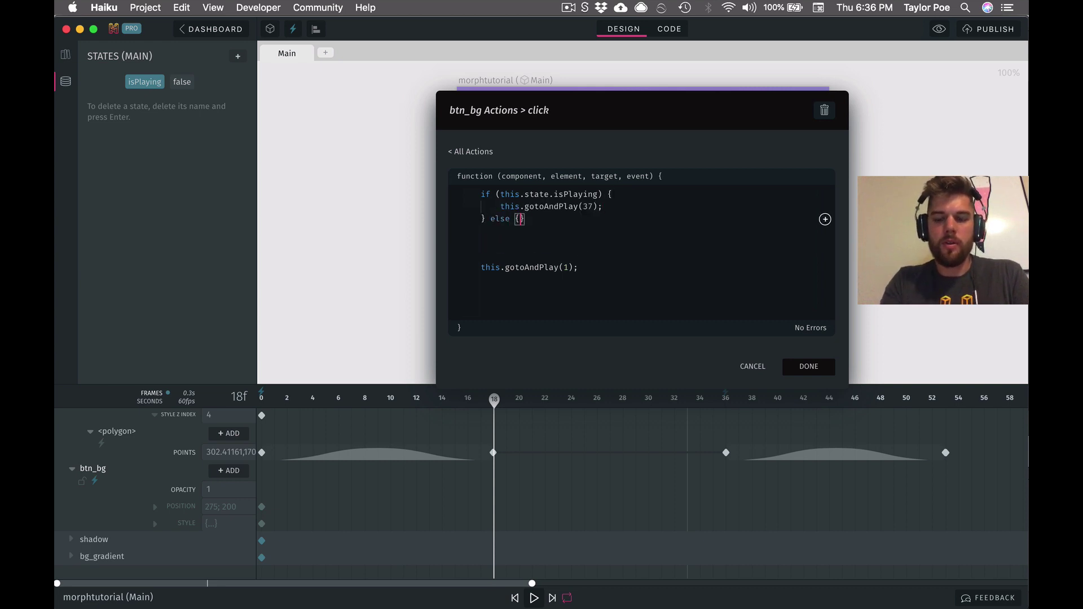
{"action": "key", "text": "Return"}
{"action": "left_click_drag", "start_coordinate": [482, 293], "coordinate": [590, 294]}
{"action": "key", "text": "super+x"}
{"action": "left_click", "coordinate": [548, 232]}
{"action": "key", "text": "super+v"}
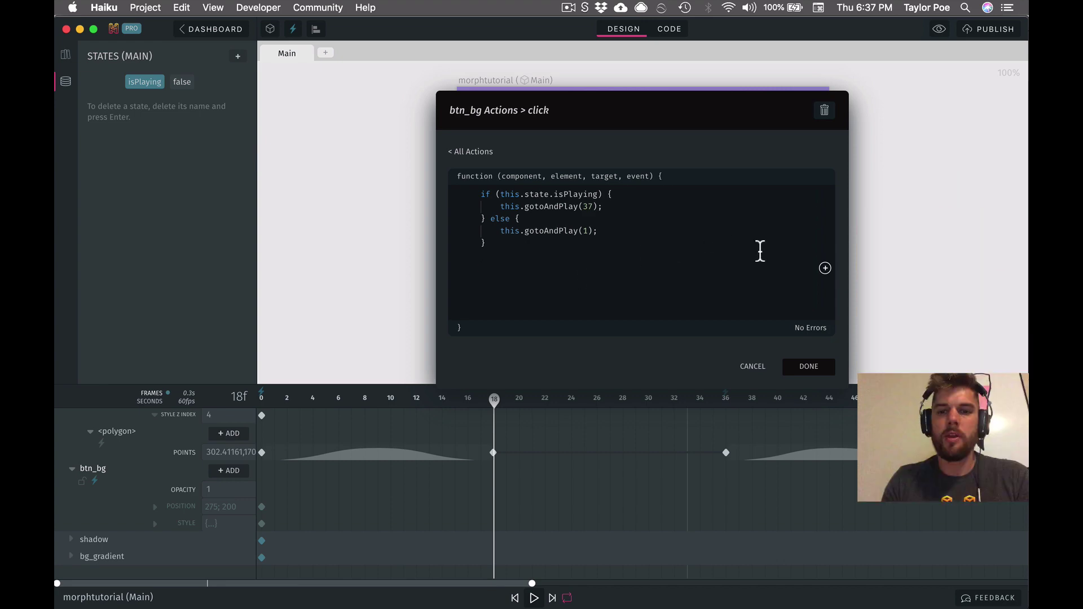
- Insert a Change State snippet setting isPlaying to !this.state.isPlaying
{"action": "left_click", "coordinate": [825, 268]}
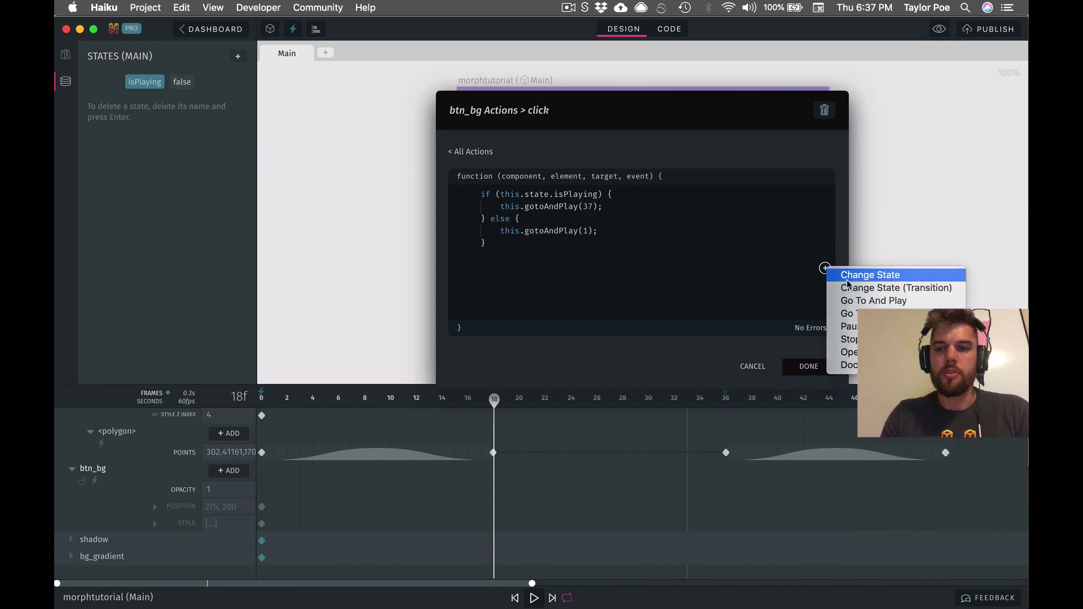
{"action": "left_click", "coordinate": [870, 275]}
{"action": "double_click", "coordinate": [578, 280]}
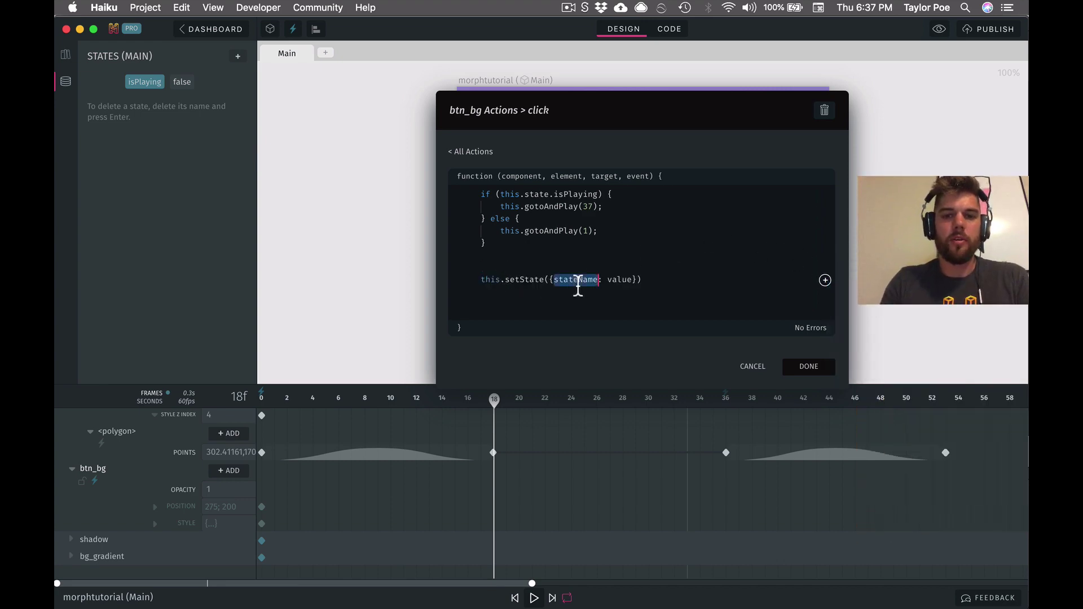
{"action": "type", "text": "isPlaying"}
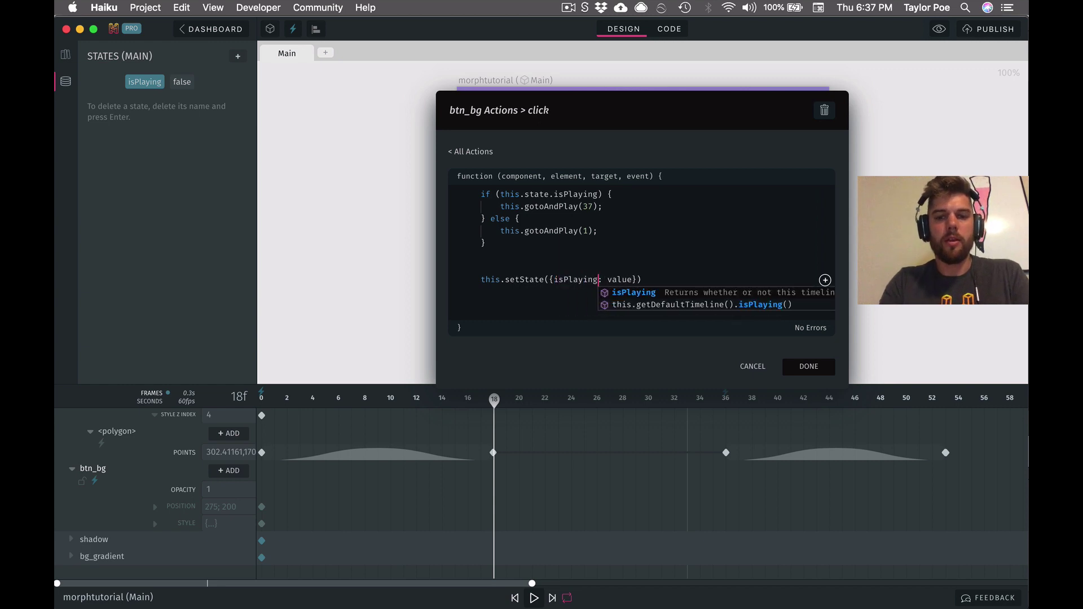
{"action": "left_click", "coordinate": [619, 280]}
{"action": "type", "text": "!"}
{"action": "type", "text": "this.state.isPlaying"}
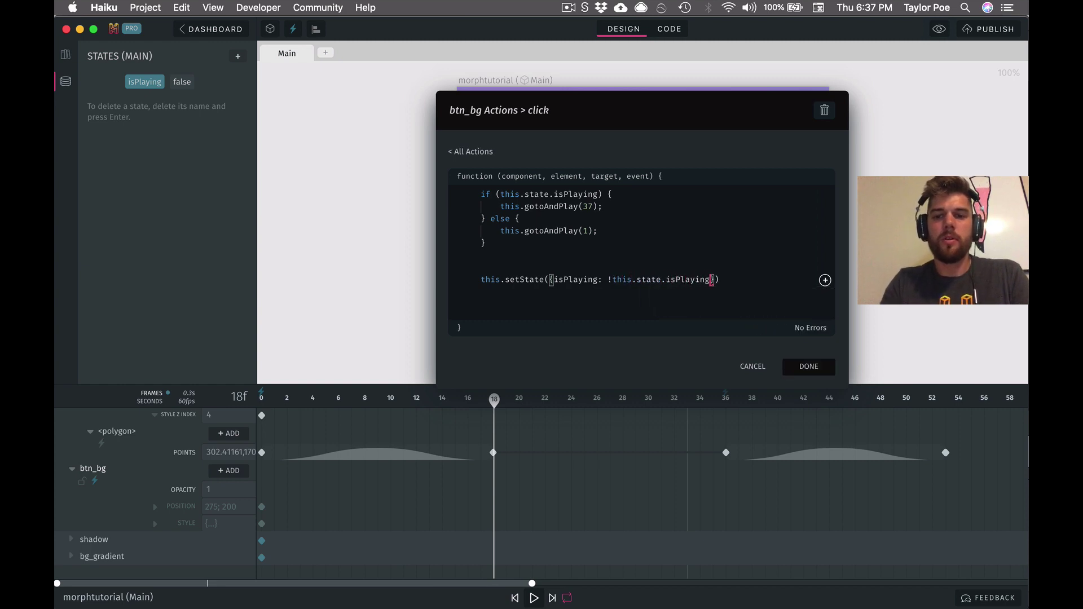
- Remove the extra blank line and save the click action with DONE
{"action": "left_click", "coordinate": [627, 259]}
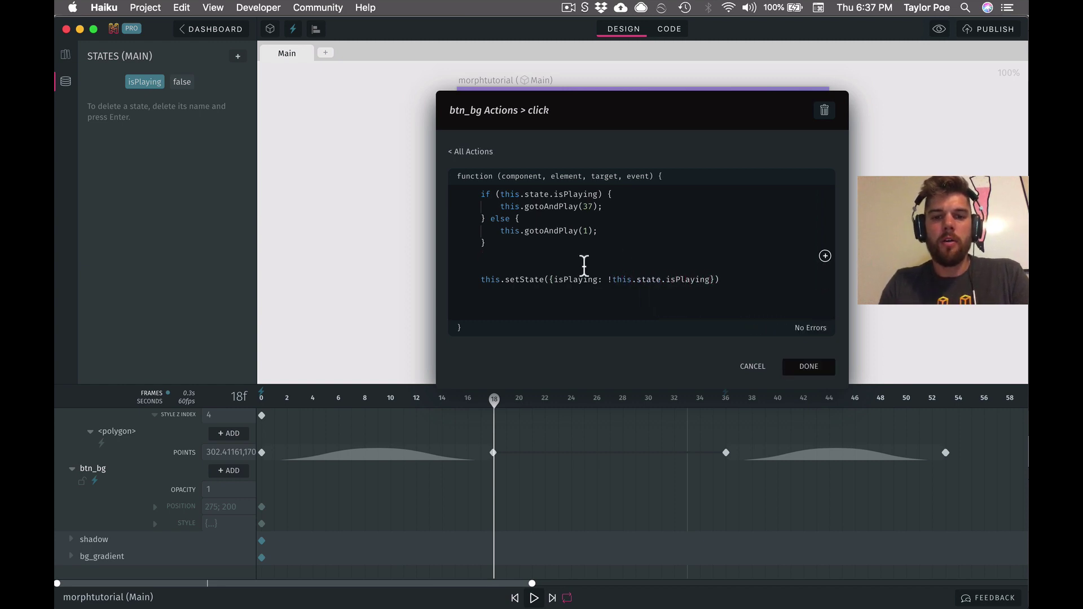
{"action": "key", "text": "Delete"}
{"action": "left_click", "coordinate": [594, 296]}
{"action": "left_click", "coordinate": [810, 367]}
- Turn on live preview and click the button repeatedly, checking the play icon morphs to pause and back
{"action": "left_click", "coordinate": [915, 346]}
{"action": "left_click", "coordinate": [939, 29]}
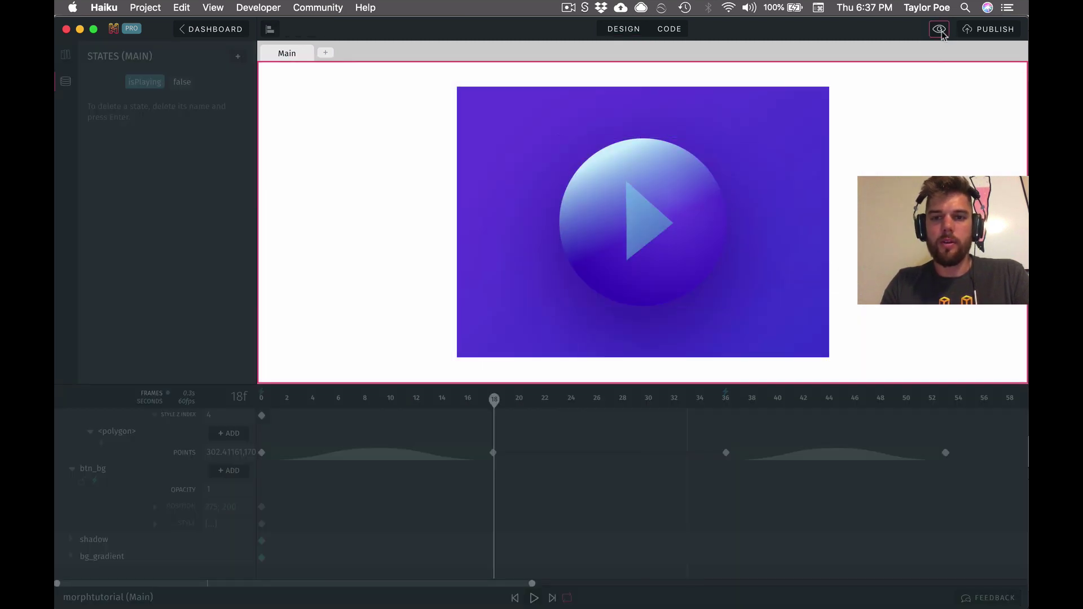
{"action": "left_click", "coordinate": [682, 264]}
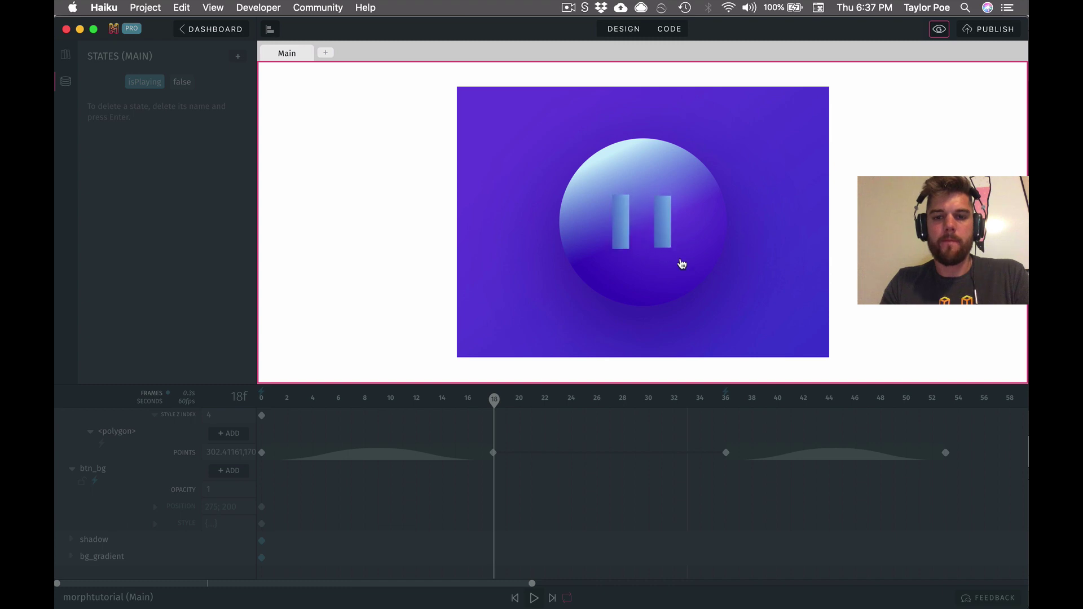
{"action": "left_click", "coordinate": [682, 264]}
{"action": "left_click", "coordinate": [682, 264]}
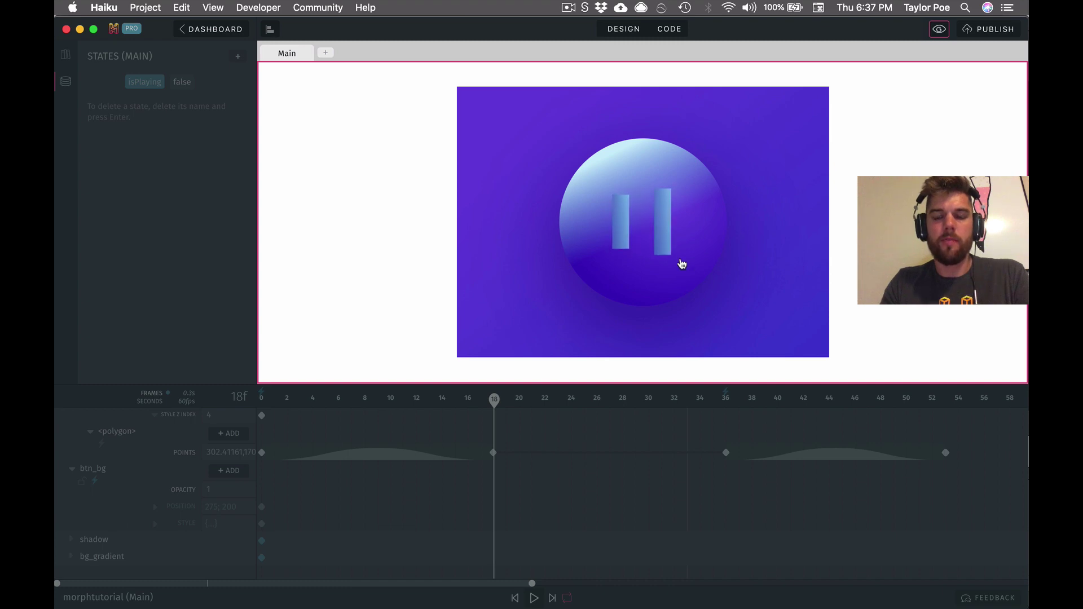
{"action": "left_click", "coordinate": [682, 264]}
{"action": "left_click", "coordinate": [682, 264]}
{"action": "left_click", "coordinate": [682, 264]}
{"action": "left_click", "coordinate": [682, 263]}
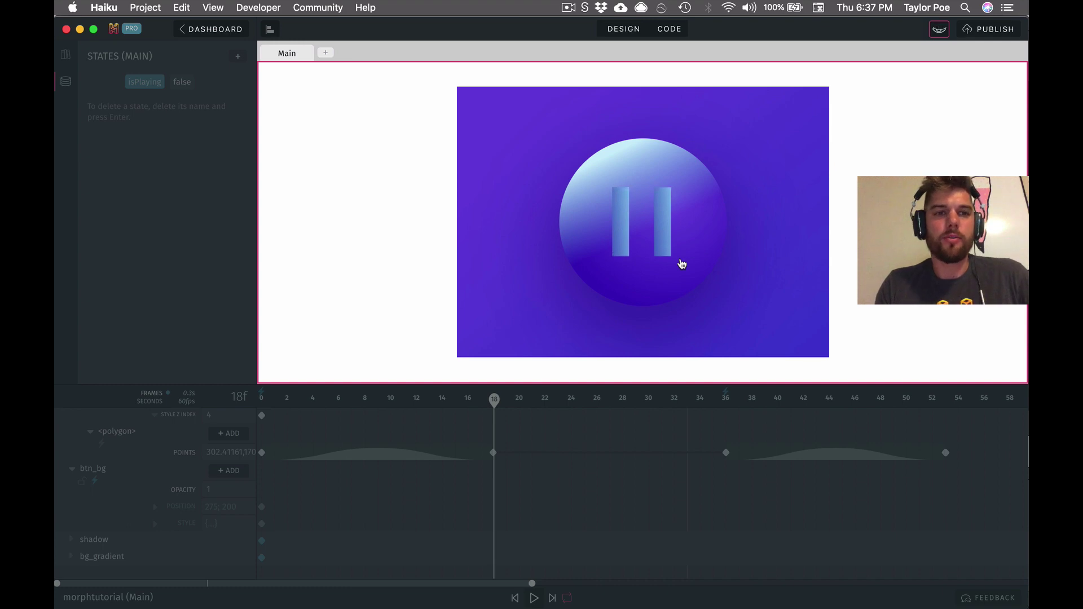
- Exit preview and publish the morphtutorial project to generate its share link
{"action": "left_click", "coordinate": [935, 30]}
{"action": "left_click", "coordinate": [982, 31]}
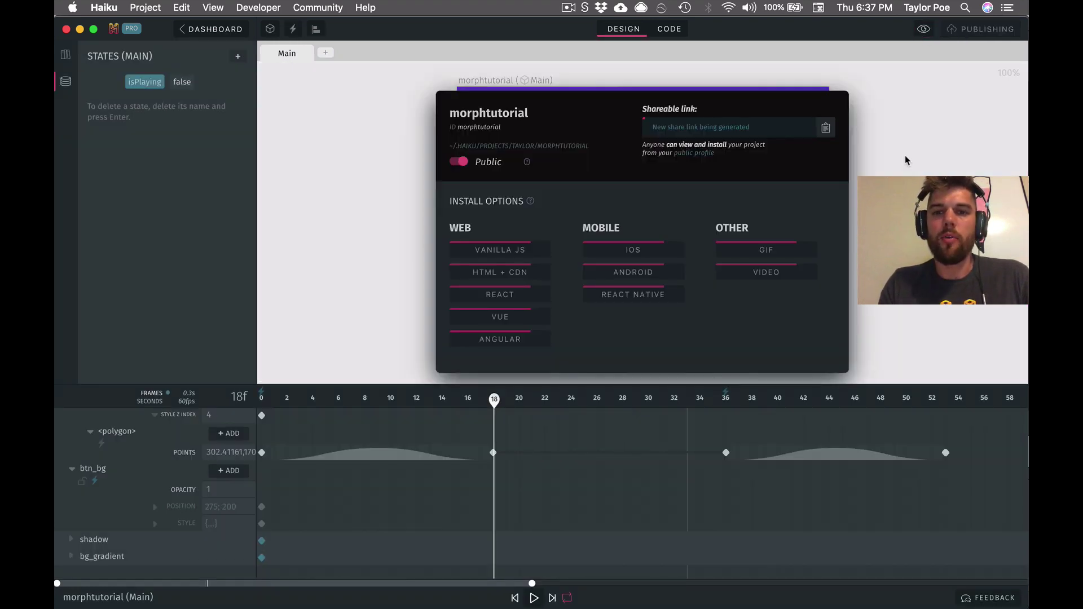